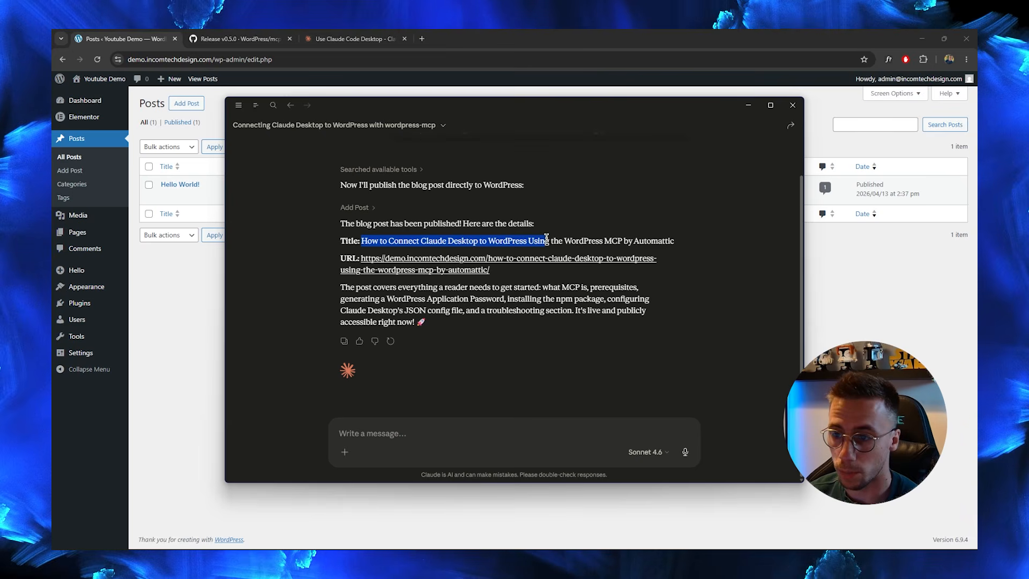
Switch to the WordPress admin, refresh the posts list and open the new post about connecting Claude Desktop to WordPress in the editor to read it
{"action": "left_click_drag", "start_coordinate": [341, 288], "coordinate": [427, 322]}
{"action": "left_click", "coordinate": [393, 306]}
{"action": "left_click", "coordinate": [211, 304]}
{"action": "left_click", "coordinate": [97, 59]}
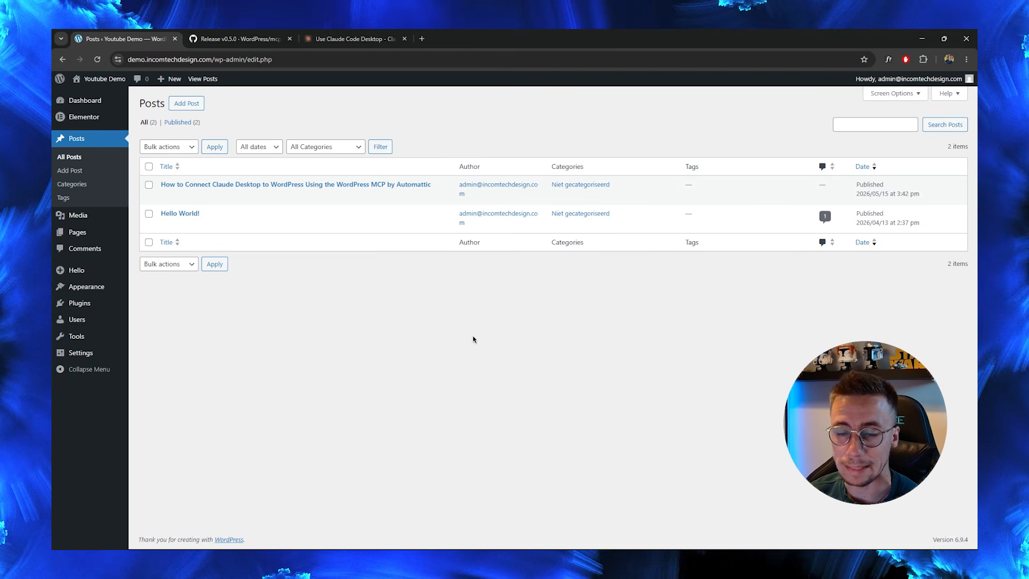
{"action": "left_click", "coordinate": [382, 185]}
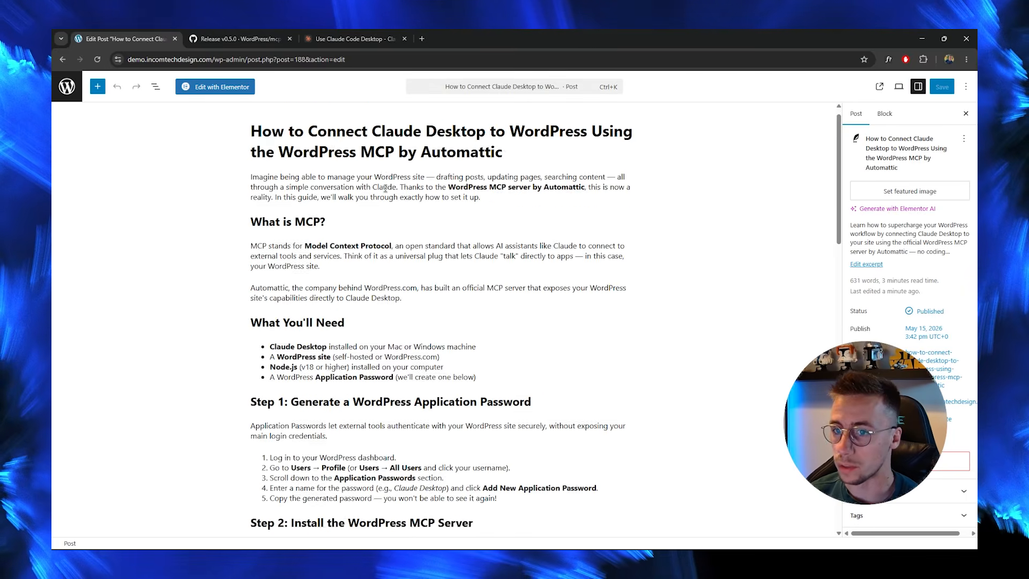
{"action": "scroll", "coordinate": [445, 321], "scroll_direction": "down", "scroll_amount": 10}
{"action": "scroll", "coordinate": [445, 322], "scroll_direction": "up", "scroll_amount": 10}
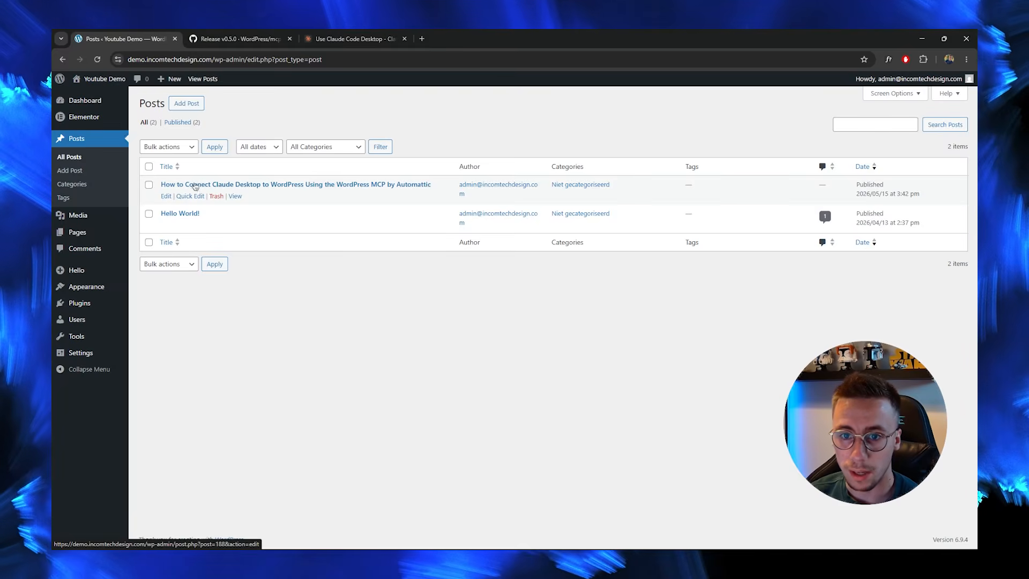
View the published Claude Desktop post on the live site and look over its title and opening content
{"action": "left_click", "coordinate": [235, 196]}
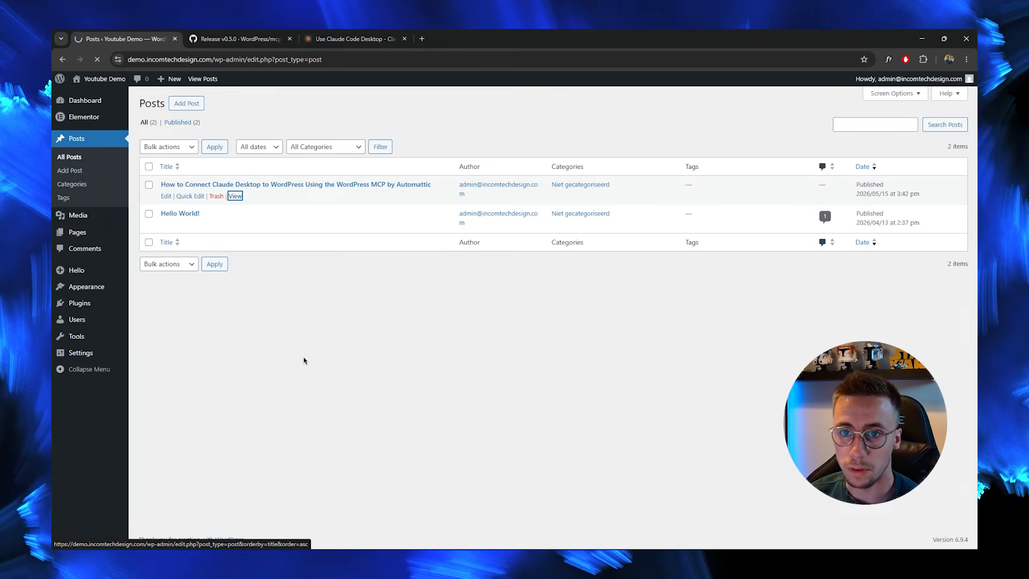
{"action": "left_click_drag", "start_coordinate": [317, 201], "coordinate": [604, 320]}
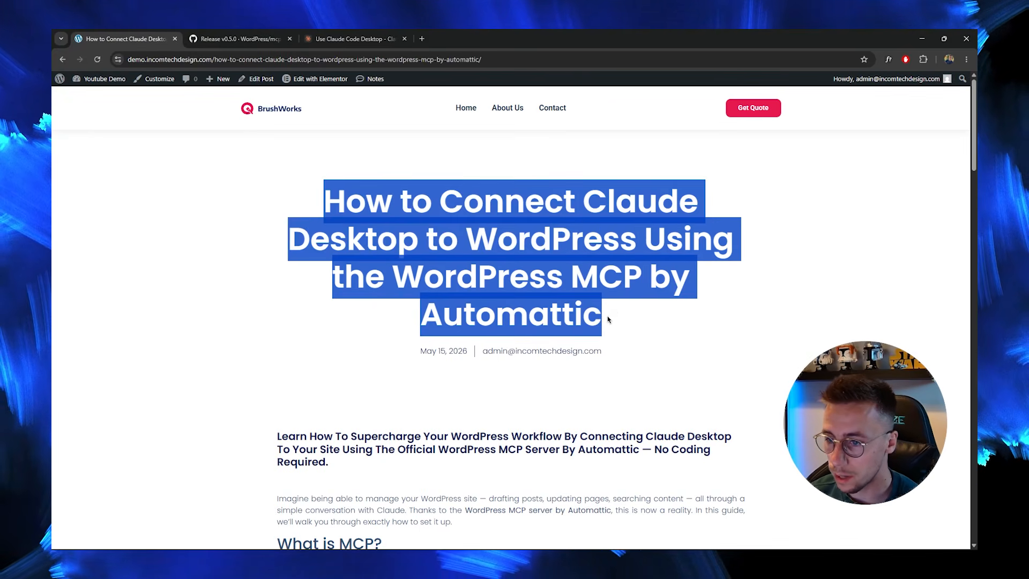
{"action": "left_click", "coordinate": [604, 320]}
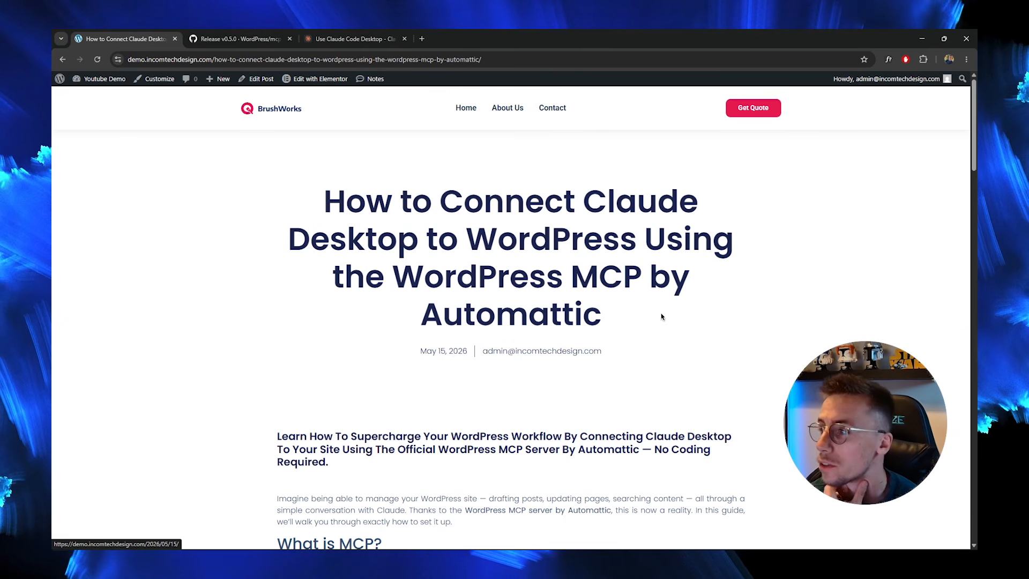
{"action": "scroll", "coordinate": [829, 250], "scroll_direction": "down", "scroll_amount": 2}
{"action": "scroll", "coordinate": [432, 246], "scroll_direction": "down", "scroll_amount": 2}
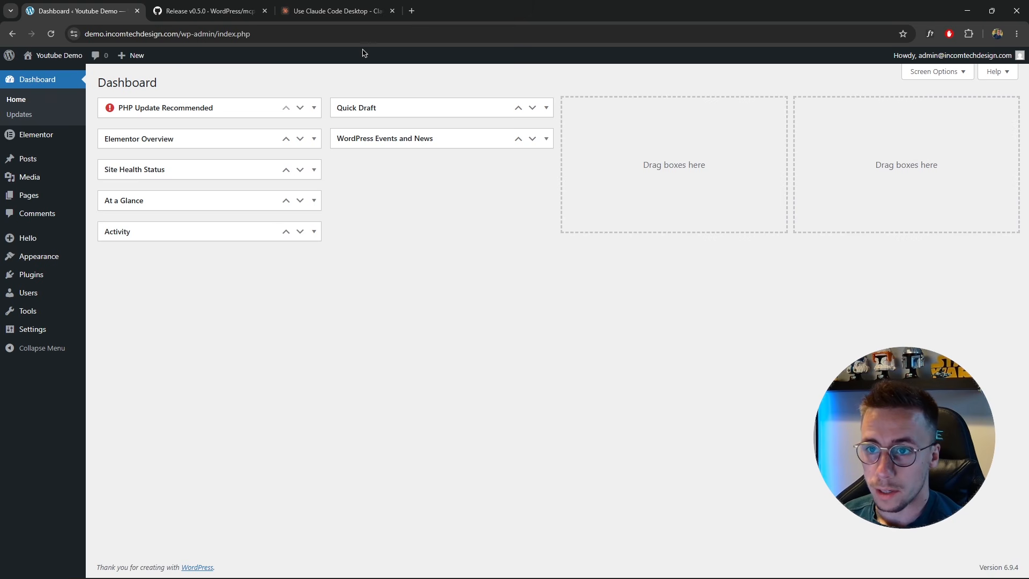
Review the Claude Code Desktop download page and the downloadable assets of the WordPress mcp-adapter v0.5.0 release on GitHub
{"action": "left_click", "coordinate": [354, 11]}
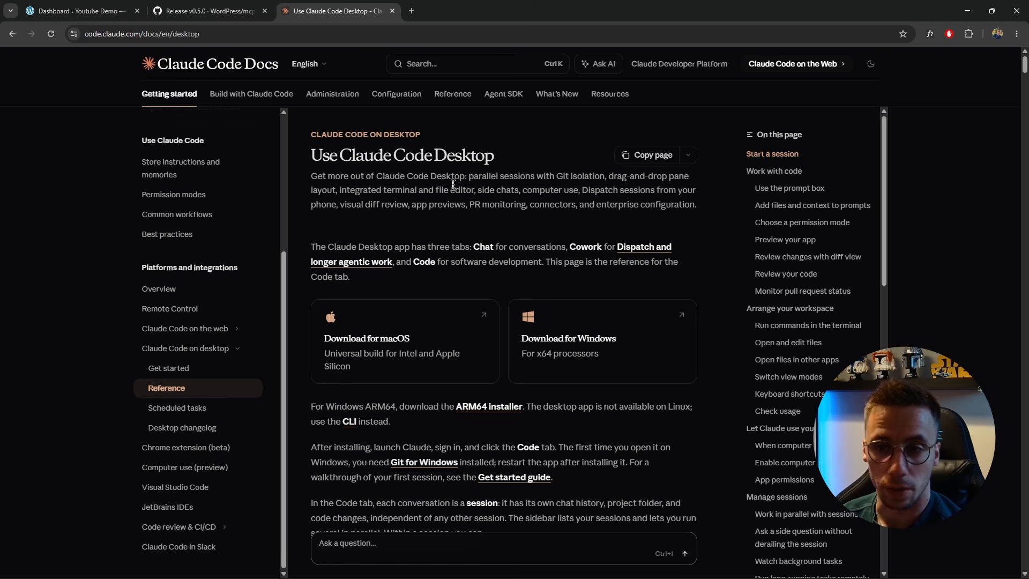
{"action": "left_click", "coordinate": [110, 5]}
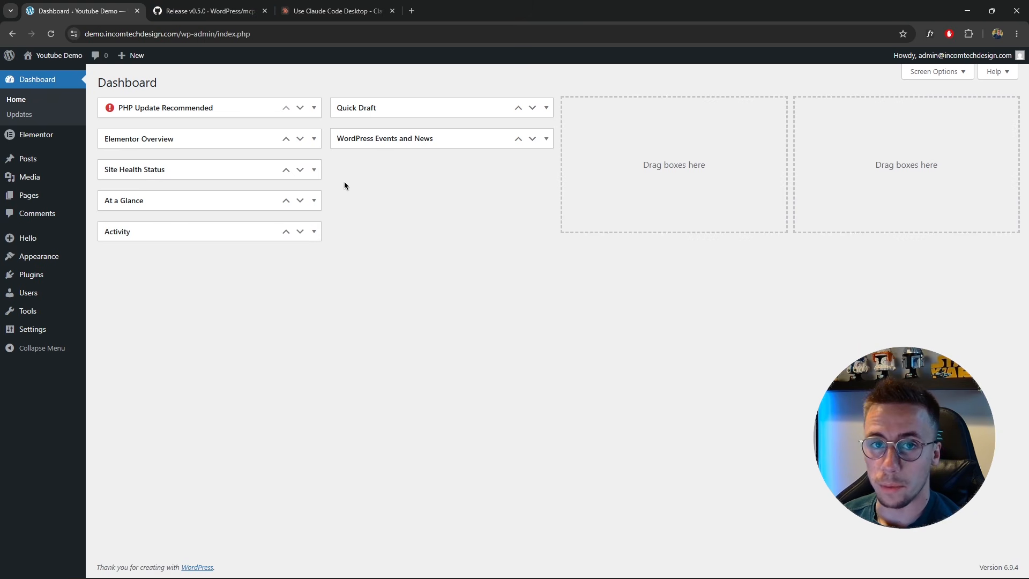
{"action": "left_click", "coordinate": [224, 5]}
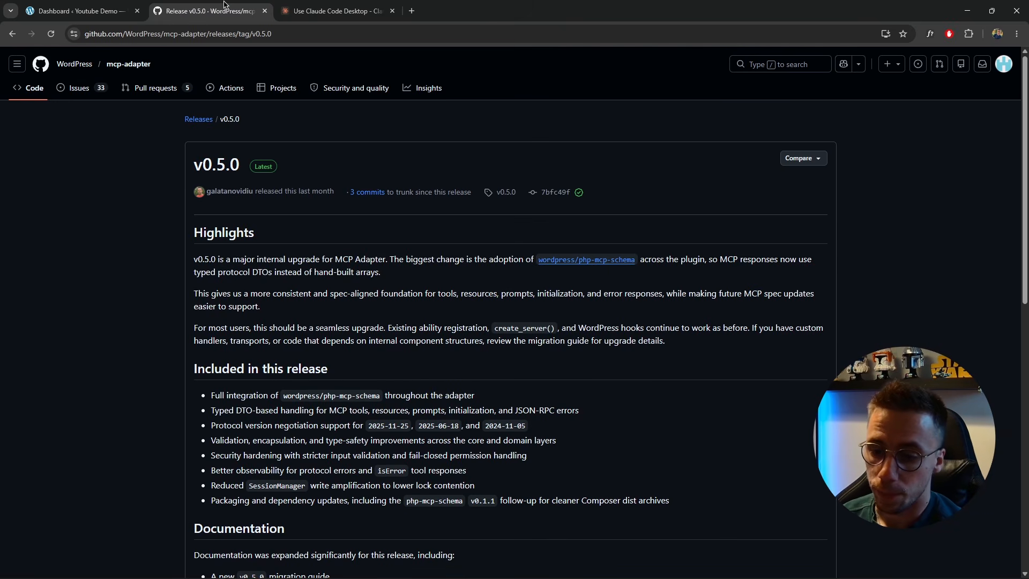
{"action": "scroll", "coordinate": [500, 234], "scroll_direction": "down", "scroll_amount": 10}
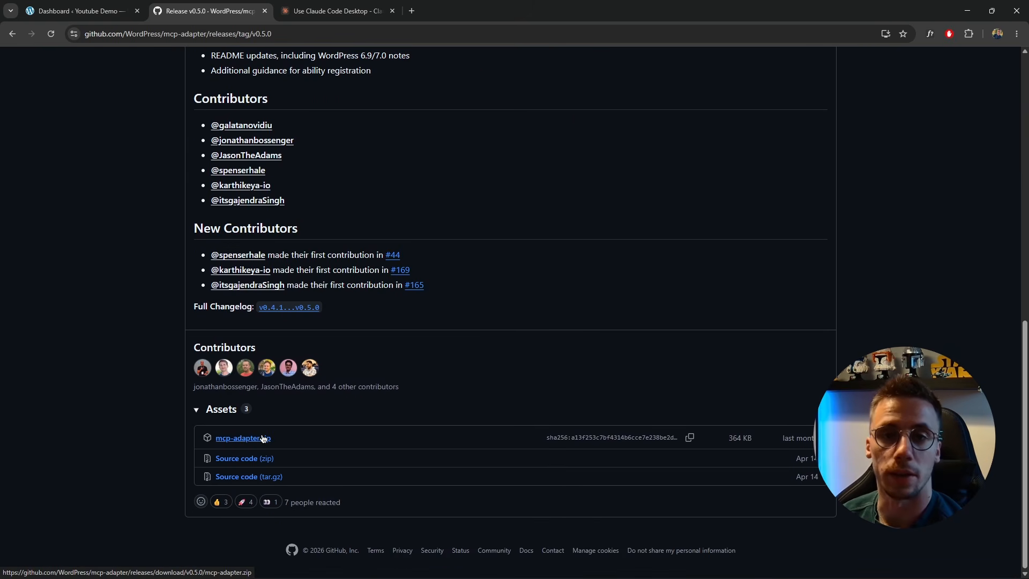
{"action": "scroll", "coordinate": [262, 438], "scroll_direction": "up", "scroll_amount": 10}
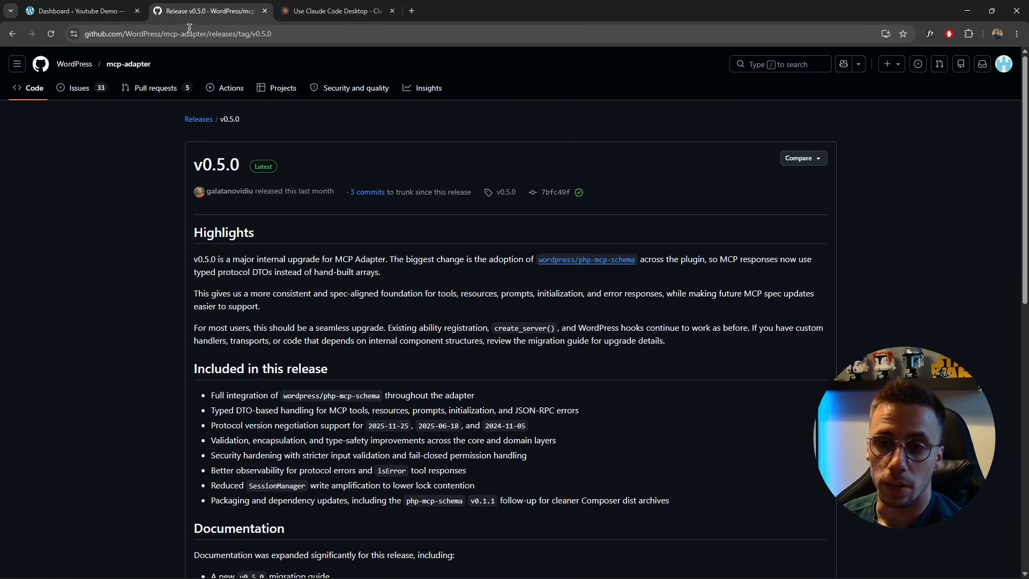
Return to the WordPress dashboard and open the form for uploading a plugin in .zip format
{"action": "left_click", "coordinate": [108, 16]}
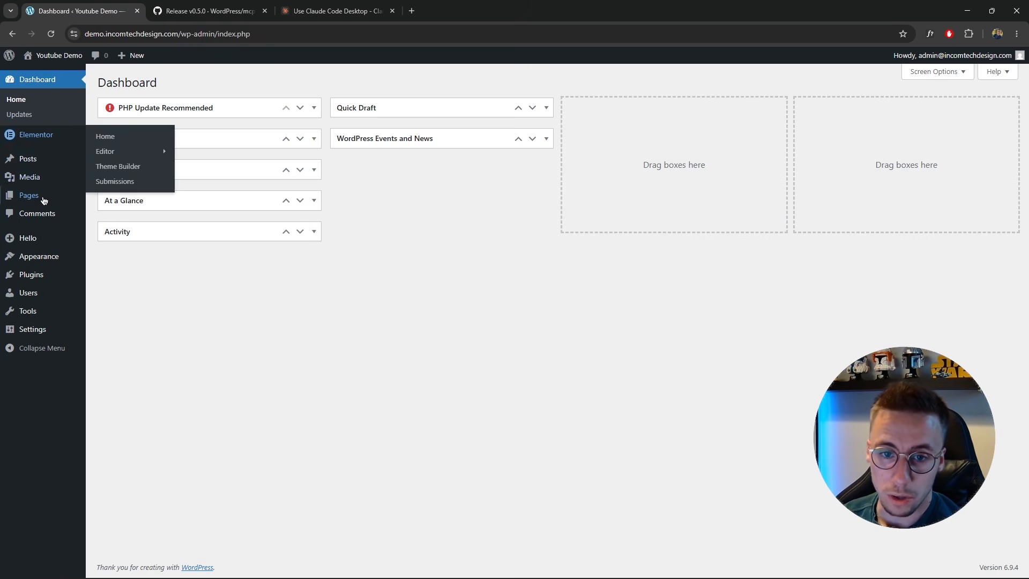
{"action": "left_click", "coordinate": [54, 274]}
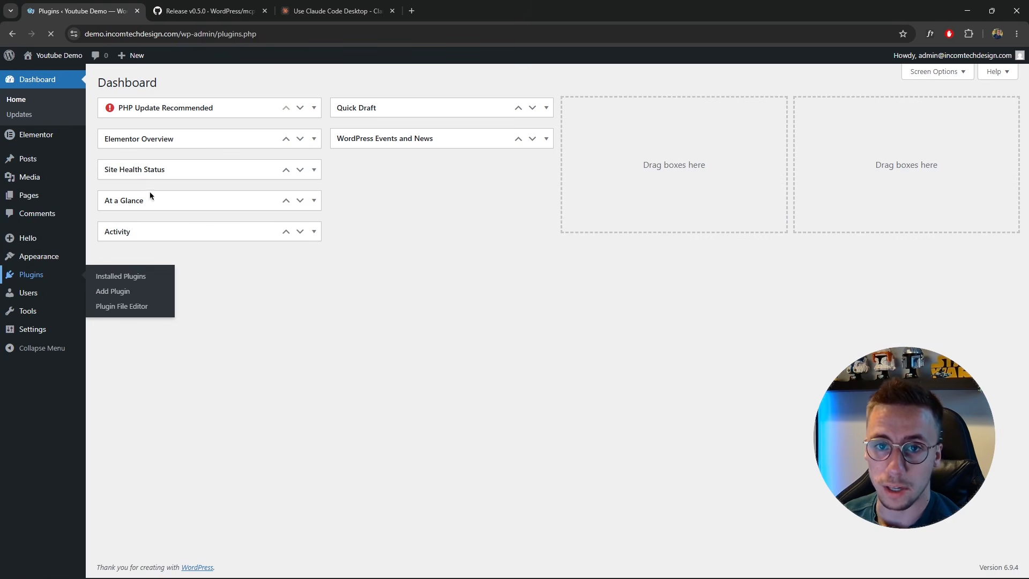
{"action": "left_click", "coordinate": [165, 83]}
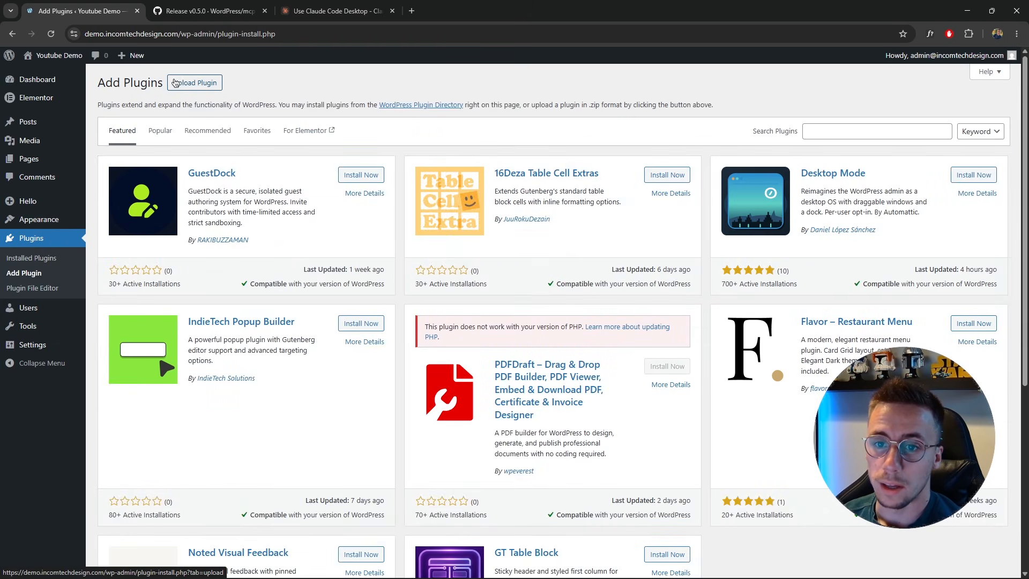
{"action": "left_click", "coordinate": [175, 83]}
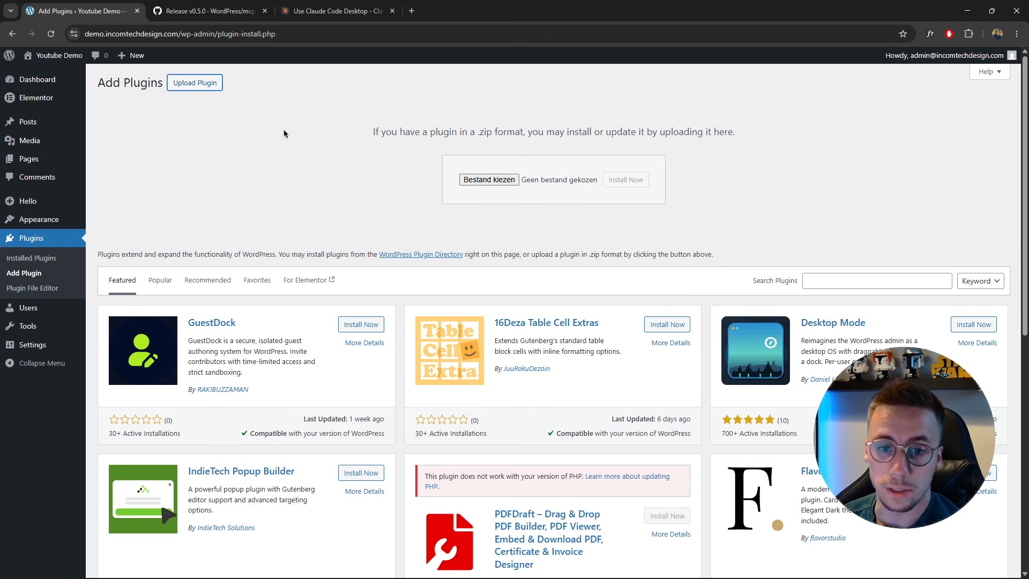
Show the installed plugins and examine the WordPress MCP plugin's name and its Model Context Protocol description
{"action": "left_click", "coordinate": [75, 238]}
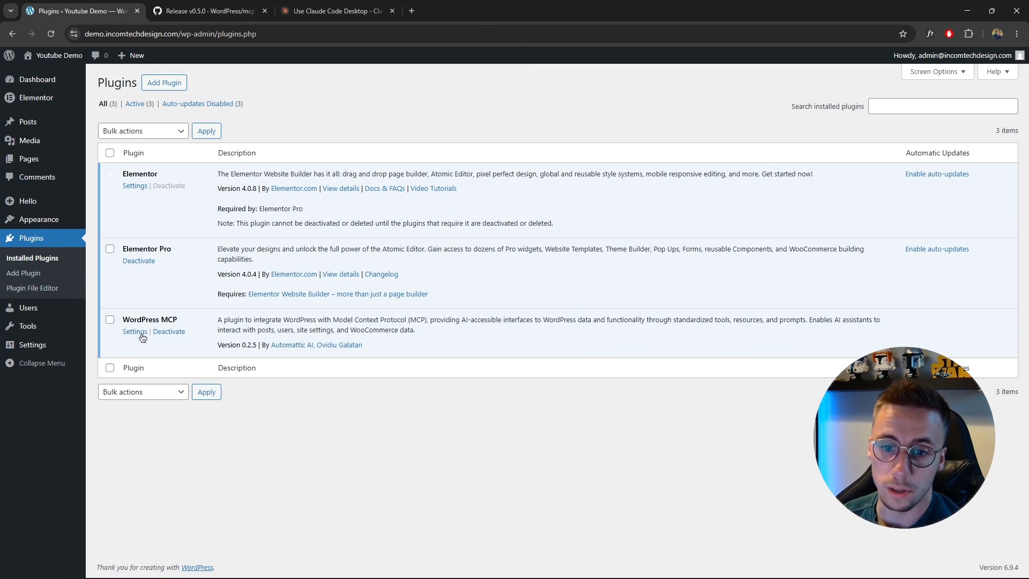
{"action": "left_click_drag", "start_coordinate": [121, 319], "coordinate": [153, 319]}
{"action": "left_click", "coordinate": [185, 315]}
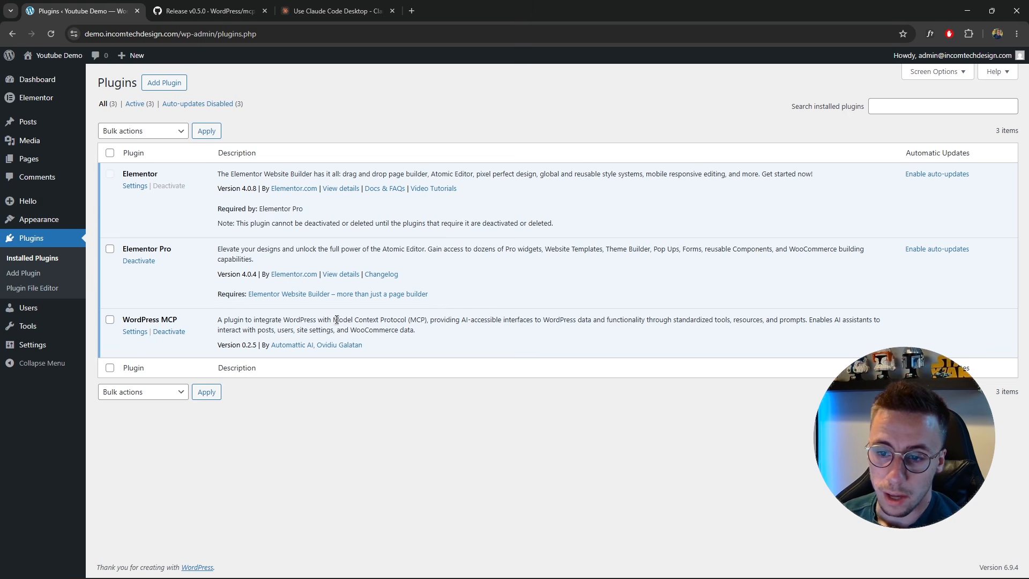
{"action": "left_click_drag", "start_coordinate": [333, 319], "coordinate": [407, 320]}
{"action": "left_click", "coordinate": [433, 448]}
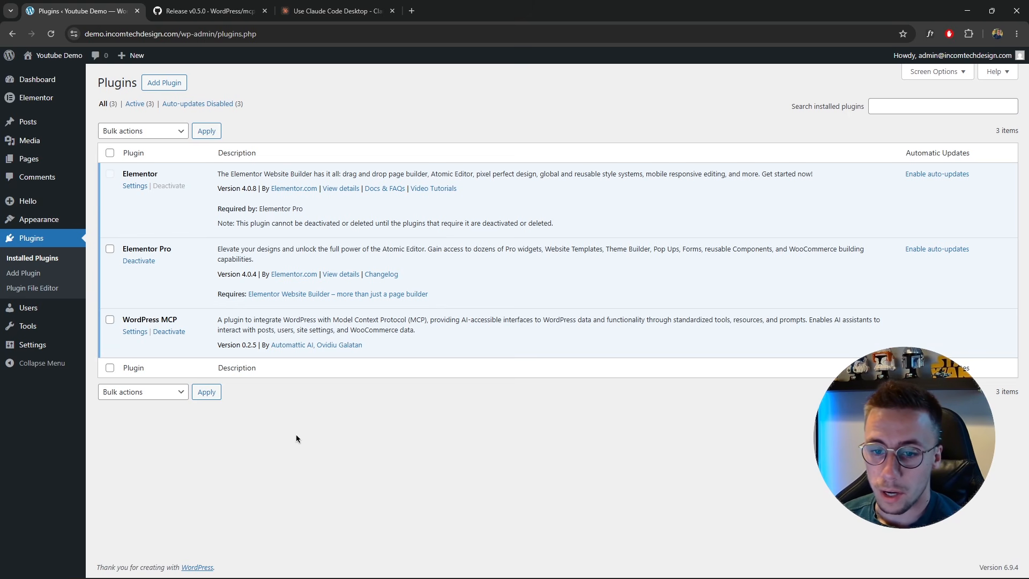
{"action": "left_click_drag", "start_coordinate": [122, 320], "coordinate": [180, 316]}
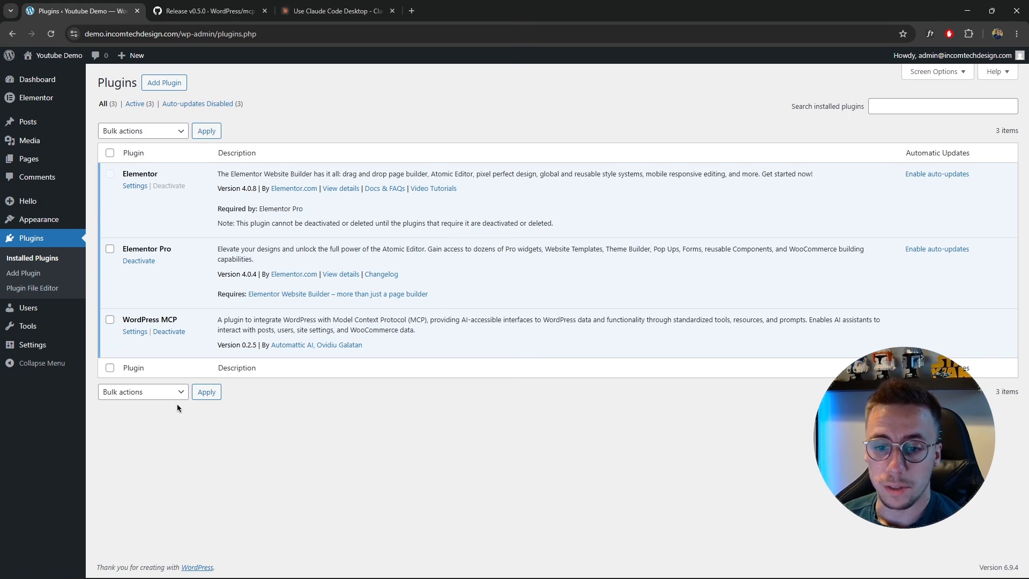
Open the WordPress MCP plugin's settings and go to the token generation options under its authentication tokens
{"action": "left_click", "coordinate": [135, 331]}
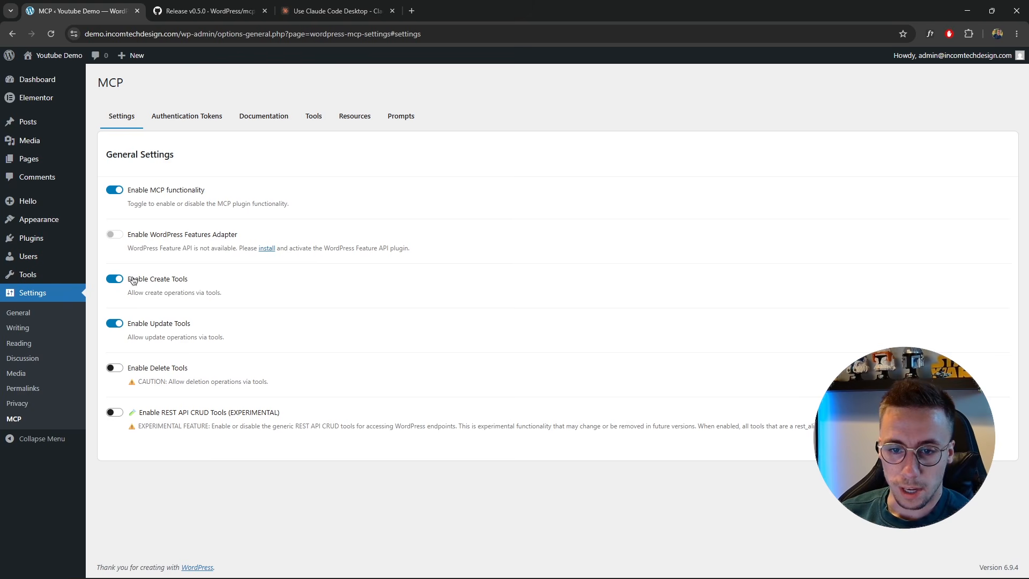
{"action": "left_click", "coordinate": [186, 125]}
{"action": "scroll", "coordinate": [209, 181], "scroll_direction": "down", "scroll_amount": 3}
{"action": "scroll", "coordinate": [223, 215], "scroll_direction": "up", "scroll_amount": 3}
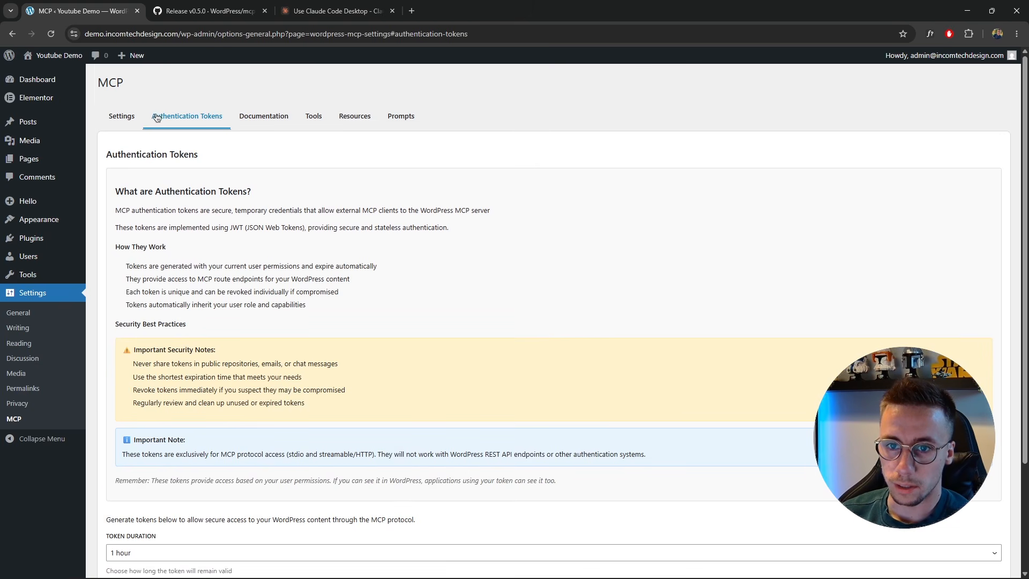
{"action": "scroll", "coordinate": [274, 168], "scroll_direction": "down", "scroll_amount": 3}
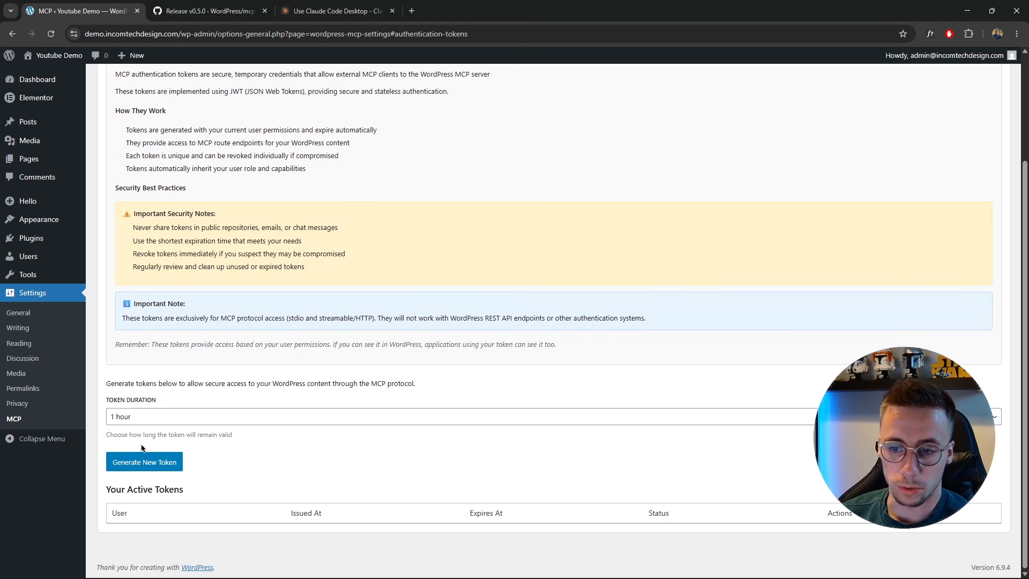
Set the token duration to 2 hours and generate a new authentication token
{"action": "left_click", "coordinate": [135, 419]}
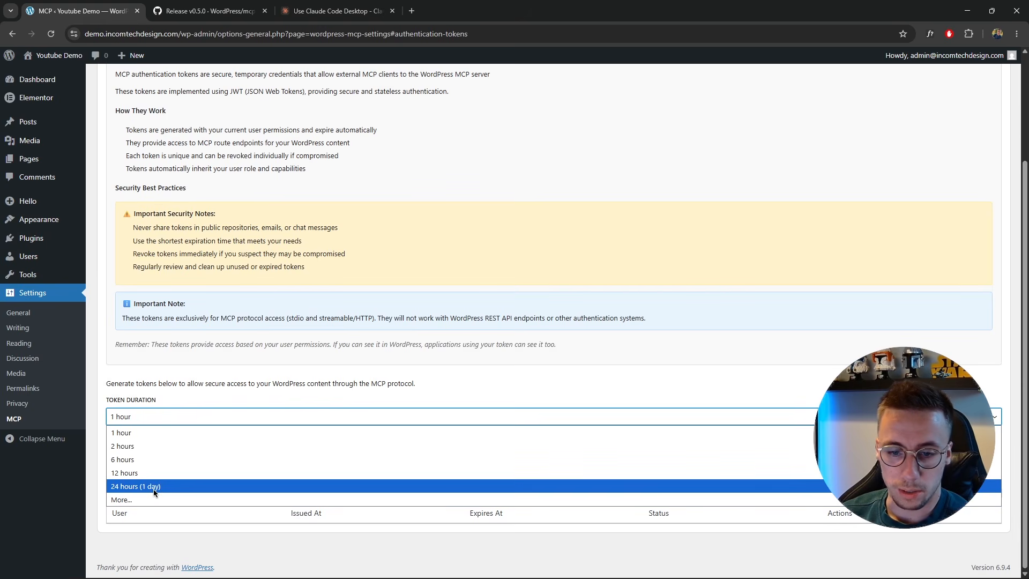
{"action": "left_click", "coordinate": [137, 446]}
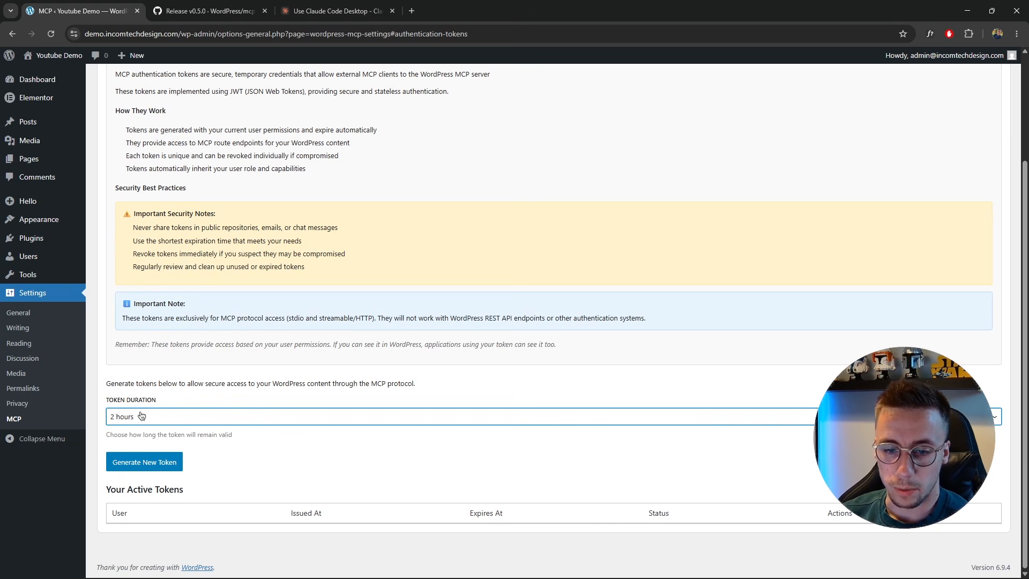
{"action": "left_click", "coordinate": [158, 462]}
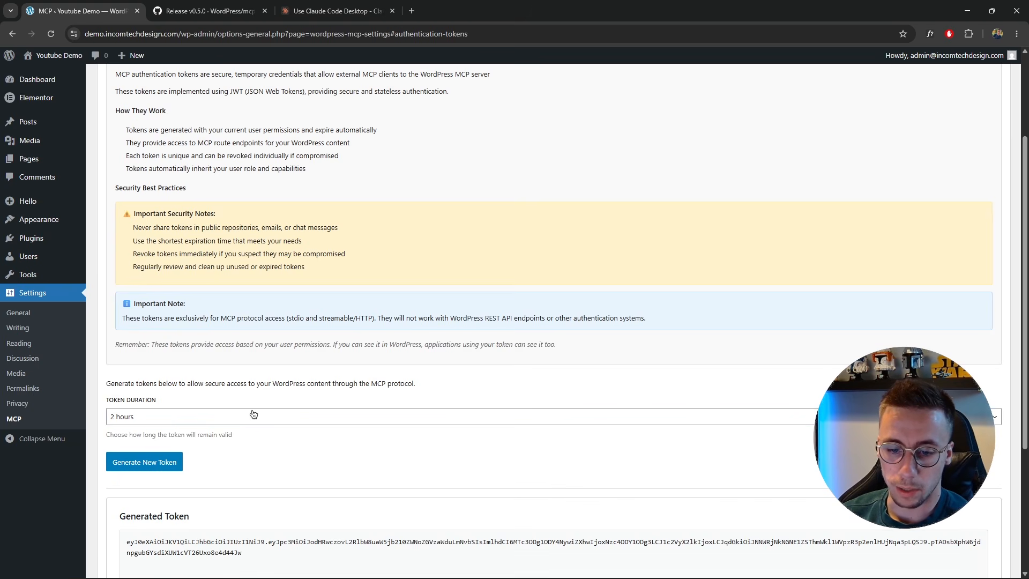
Copy the newly generated authentication token
{"action": "scroll", "coordinate": [252, 410], "scroll_direction": "down", "scroll_amount": 3}
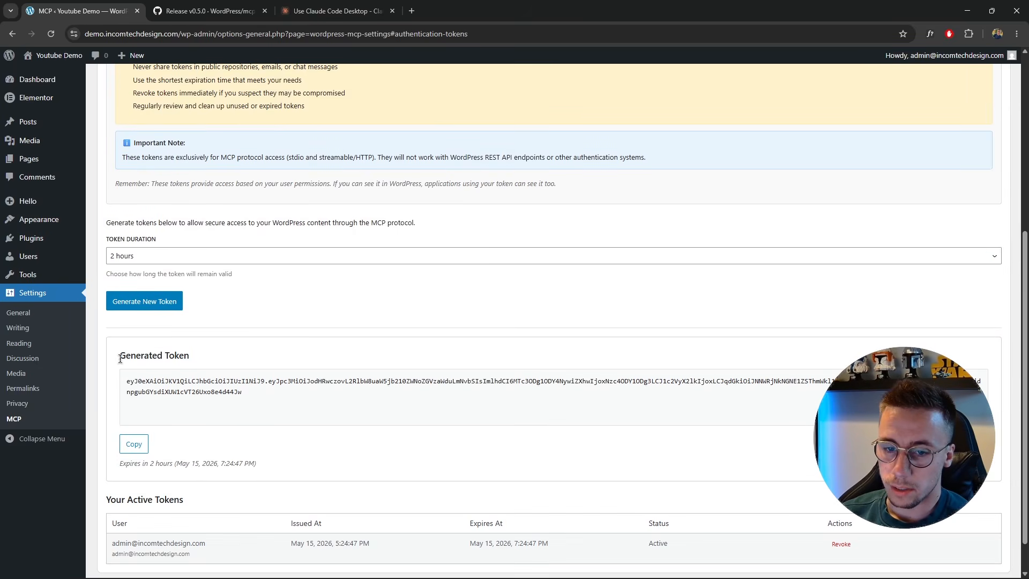
{"action": "left_click_drag", "start_coordinate": [120, 356], "coordinate": [194, 357]}
{"action": "left_click", "coordinate": [135, 444]}
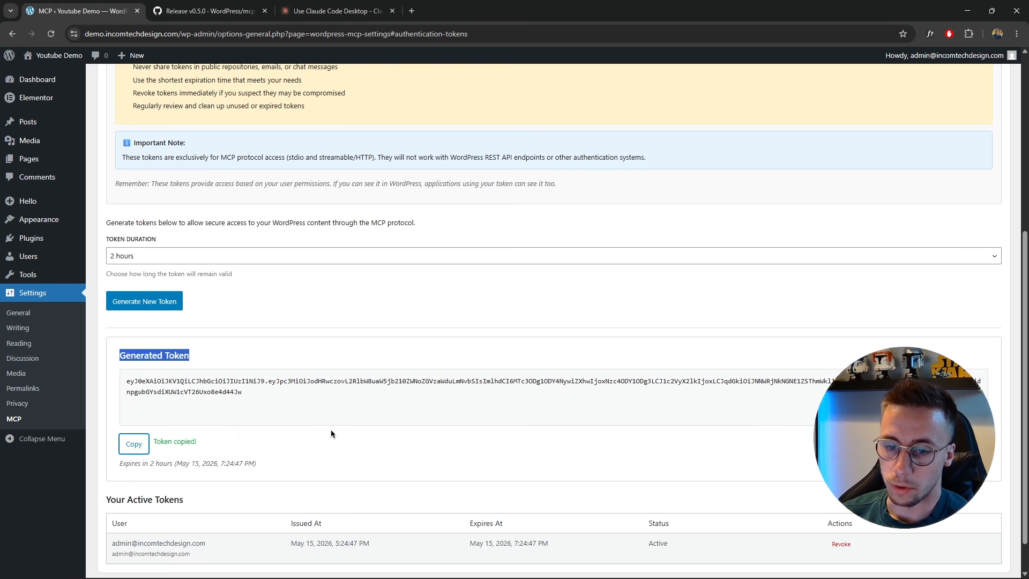
{"action": "left_click", "coordinate": [324, 337]}
Open the MCP client setup documentation and copy the Claude Desktop JSON configuration that uses a JWT token with mcp-wordpress-remote
{"action": "scroll", "coordinate": [322, 337], "scroll_direction": "up", "scroll_amount": 5}
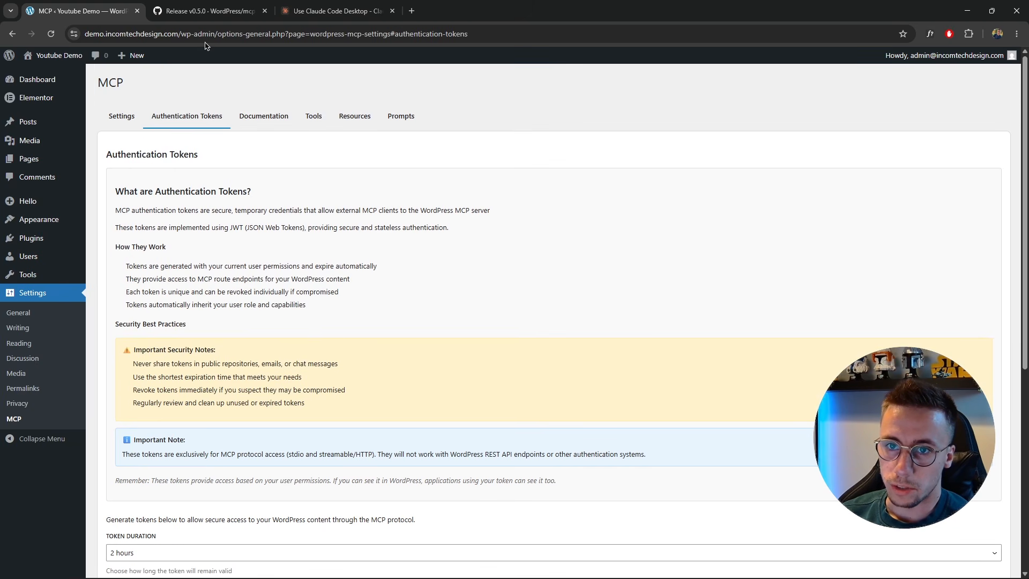
{"action": "left_click", "coordinate": [265, 117]}
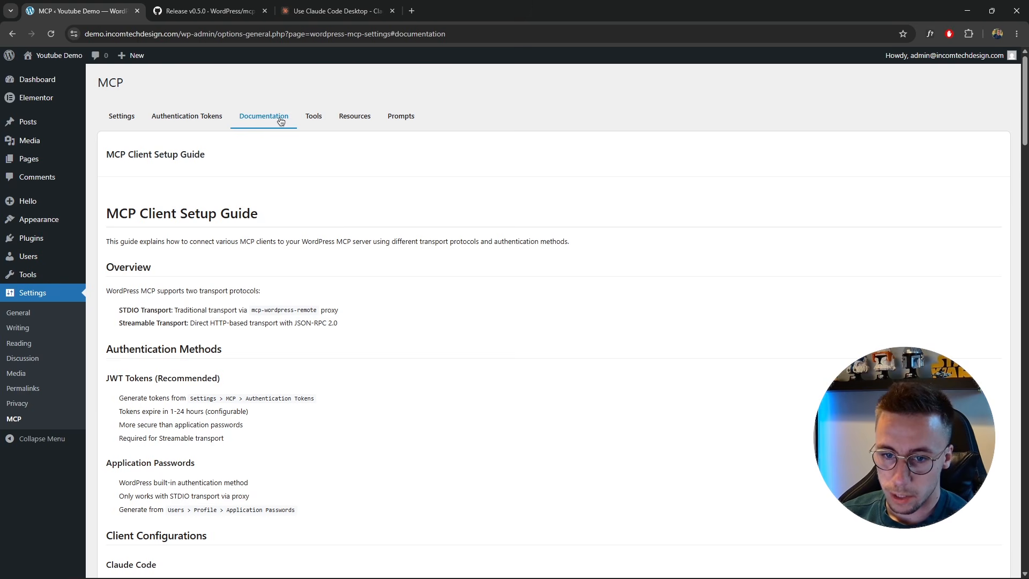
{"action": "scroll", "coordinate": [282, 209], "scroll_direction": "down", "scroll_amount": 8}
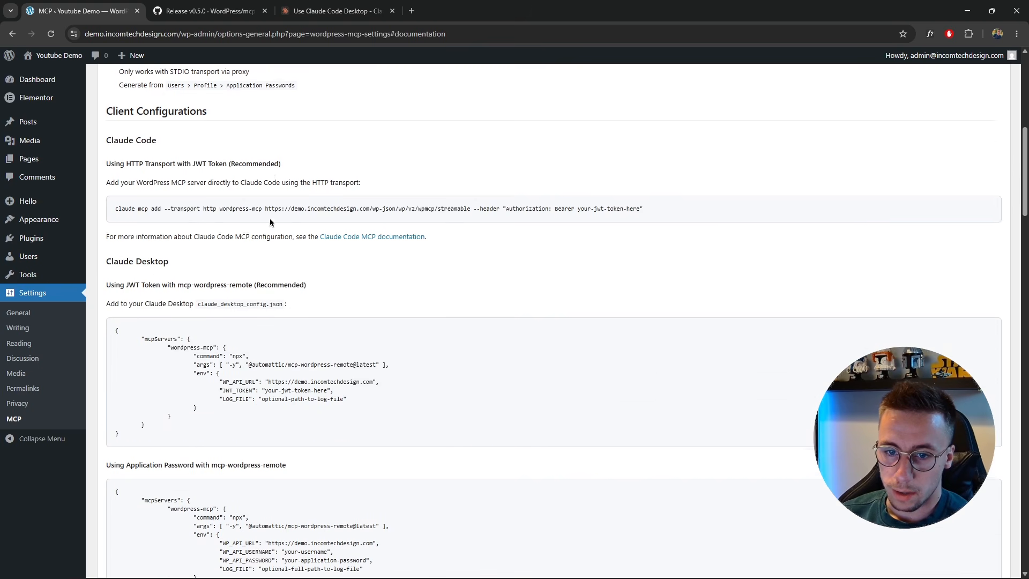
{"action": "scroll", "coordinate": [115, 261], "scroll_direction": "down", "scroll_amount": 1}
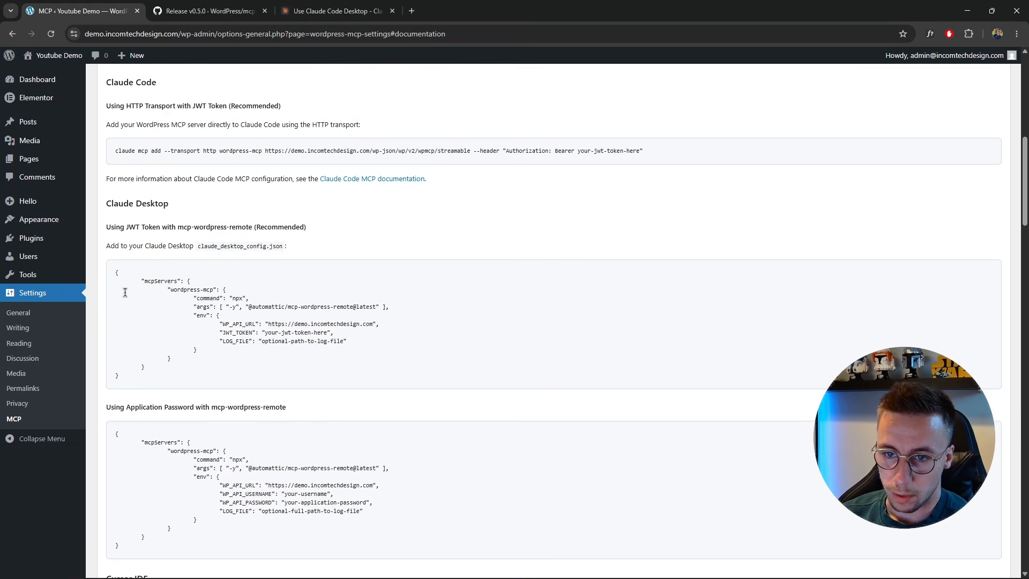
{"action": "left_click_drag", "start_coordinate": [124, 298], "coordinate": [115, 272]}
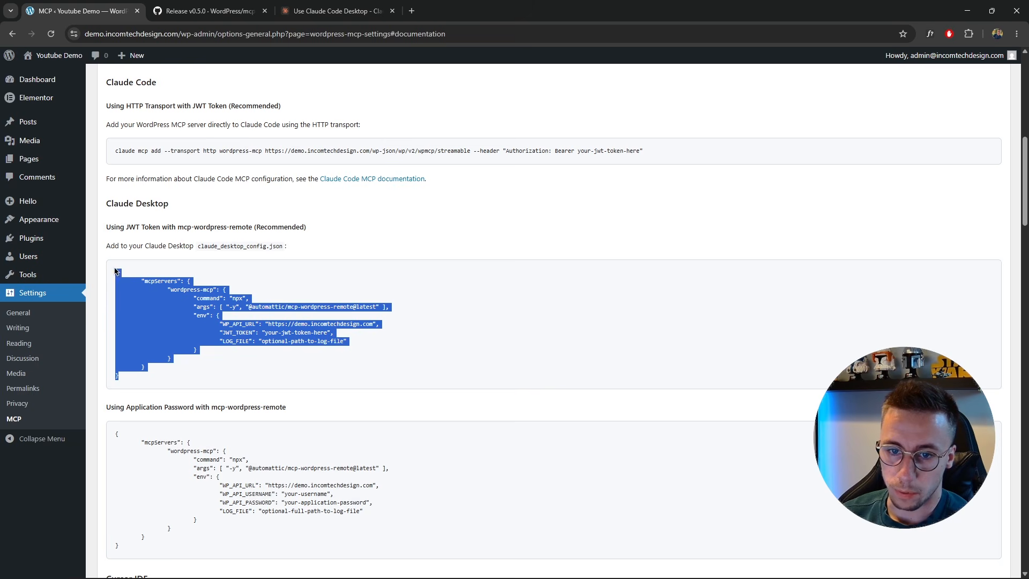
{"action": "right_click", "coordinate": [162, 299]}
{"action": "left_click", "coordinate": [185, 304]}
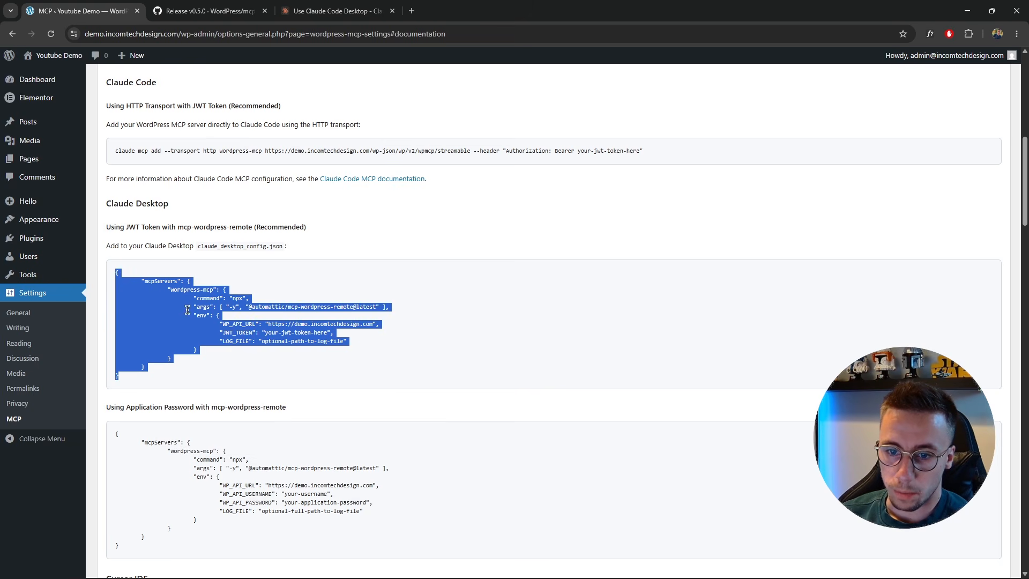
{"action": "left_click", "coordinate": [335, 286]}
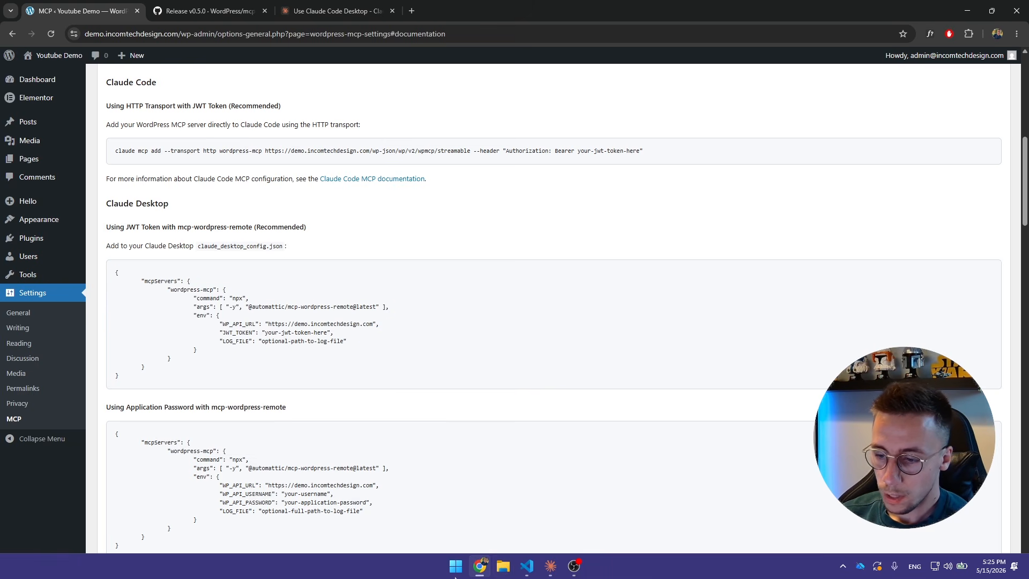
Switch to Claude Desktop and open its developer settings for local MCP servers
{"action": "left_click", "coordinate": [557, 567]}
{"action": "left_click", "coordinate": [233, 65]}
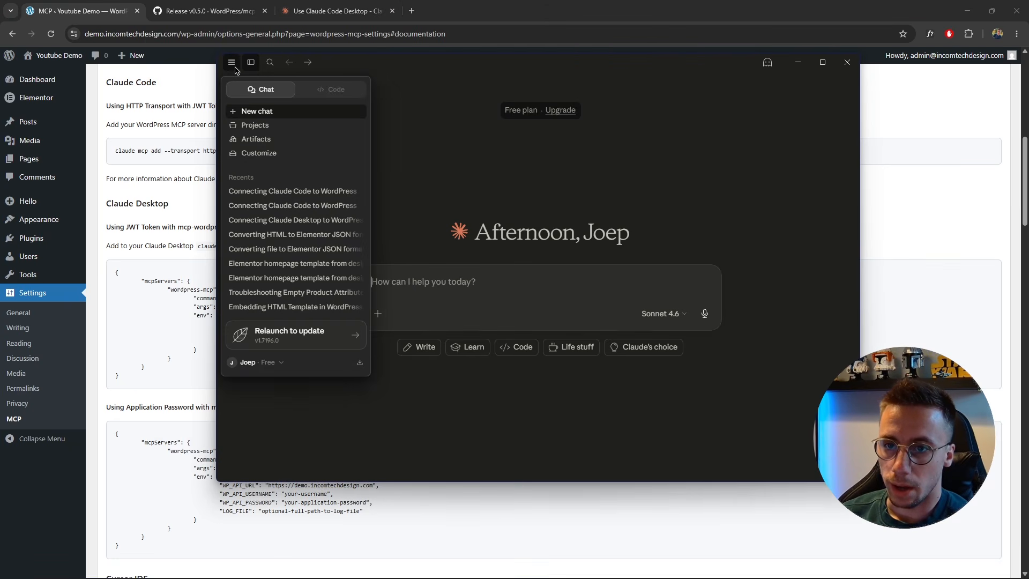
{"action": "left_click", "coordinate": [231, 63]}
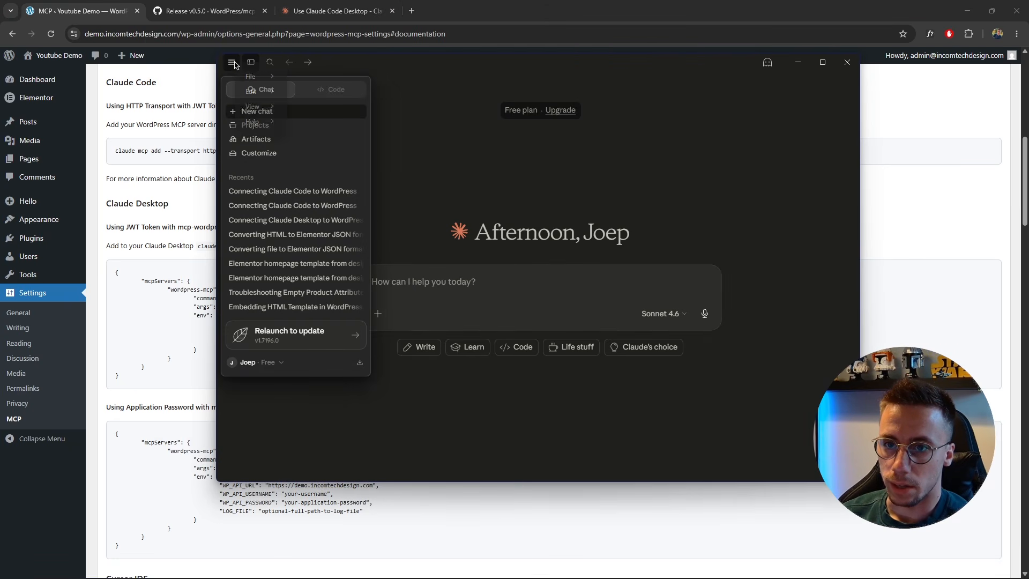
{"action": "mouse_move", "coordinate": [279, 82]}
{"action": "left_click", "coordinate": [313, 91]}
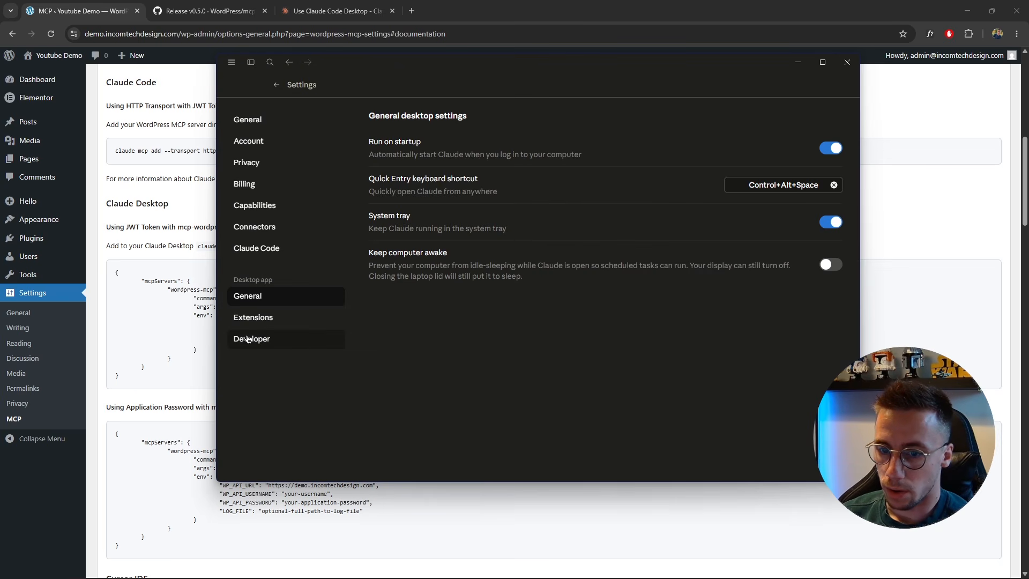
{"action": "left_click", "coordinate": [247, 338]}
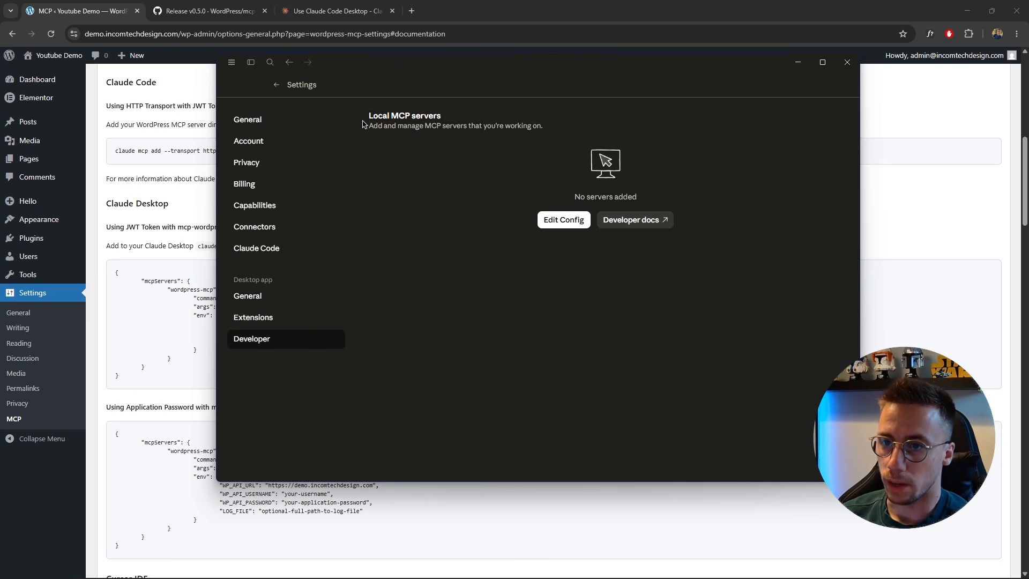
{"action": "left_click_drag", "start_coordinate": [365, 118], "coordinate": [455, 119]}
{"action": "left_click", "coordinate": [455, 119]}
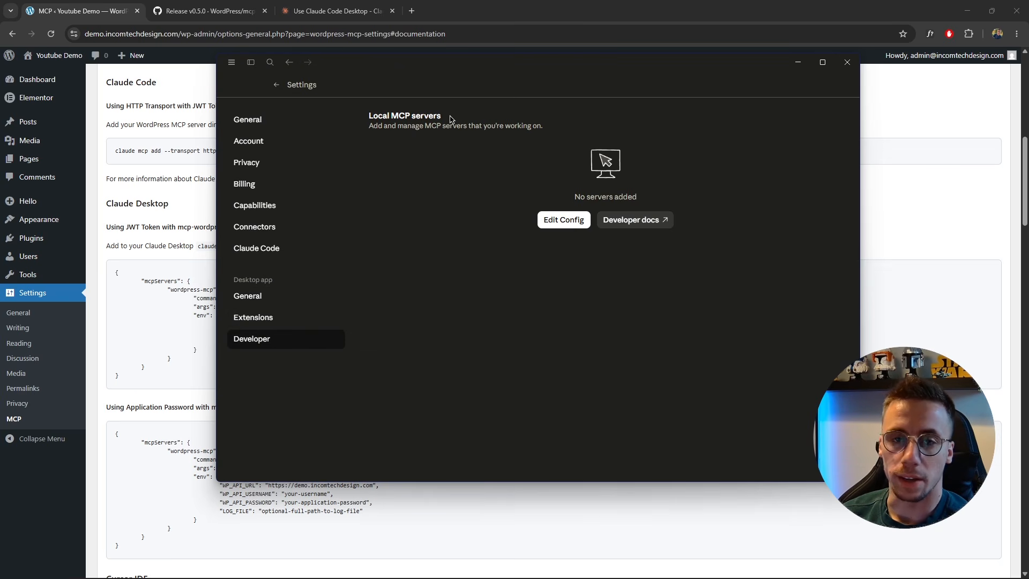
Locate the local MCP server config file and open claude_desktop_config.json in Visual Studio Code
{"action": "left_click", "coordinate": [569, 225]}
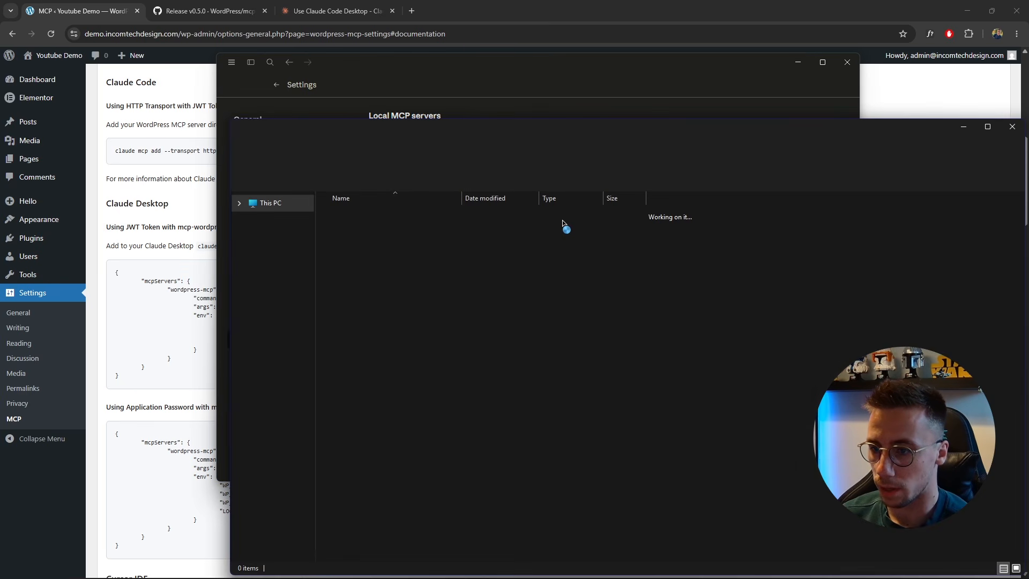
{"action": "left_click_drag", "start_coordinate": [562, 130], "coordinate": [490, 51]}
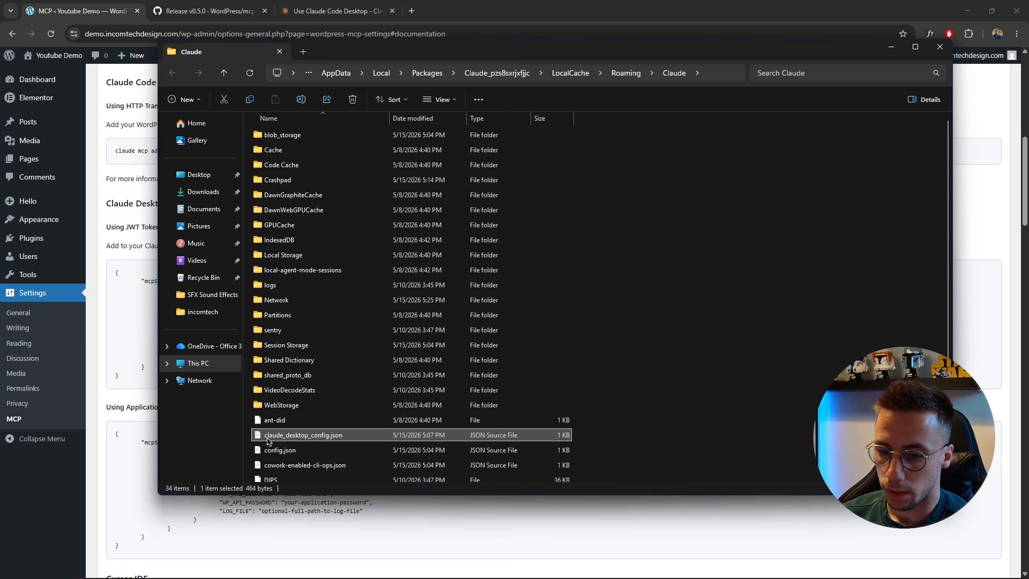
{"action": "right_click", "coordinate": [323, 438]}
{"action": "mouse_move", "coordinate": [412, 279]}
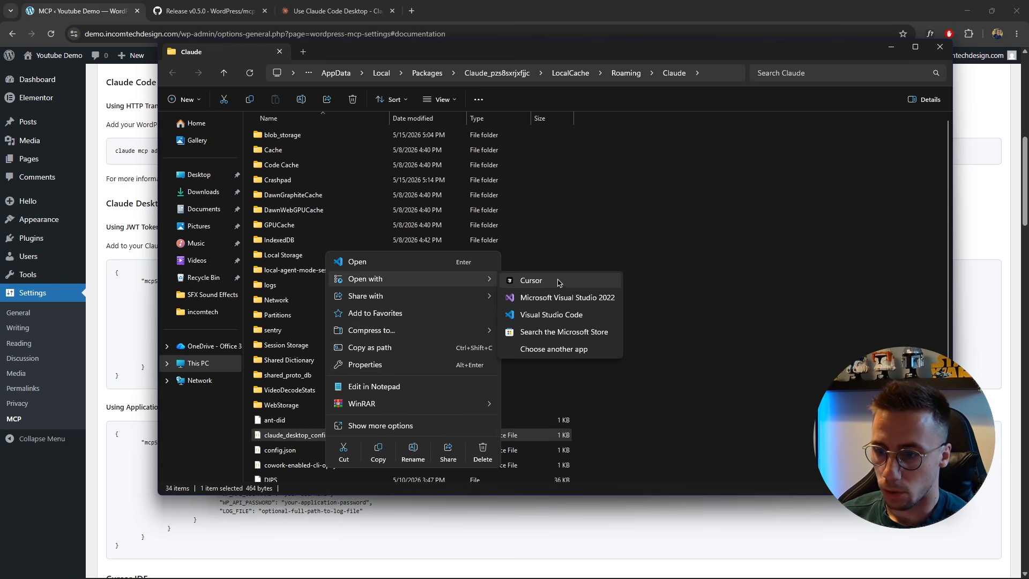
{"action": "left_click", "coordinate": [560, 320]}
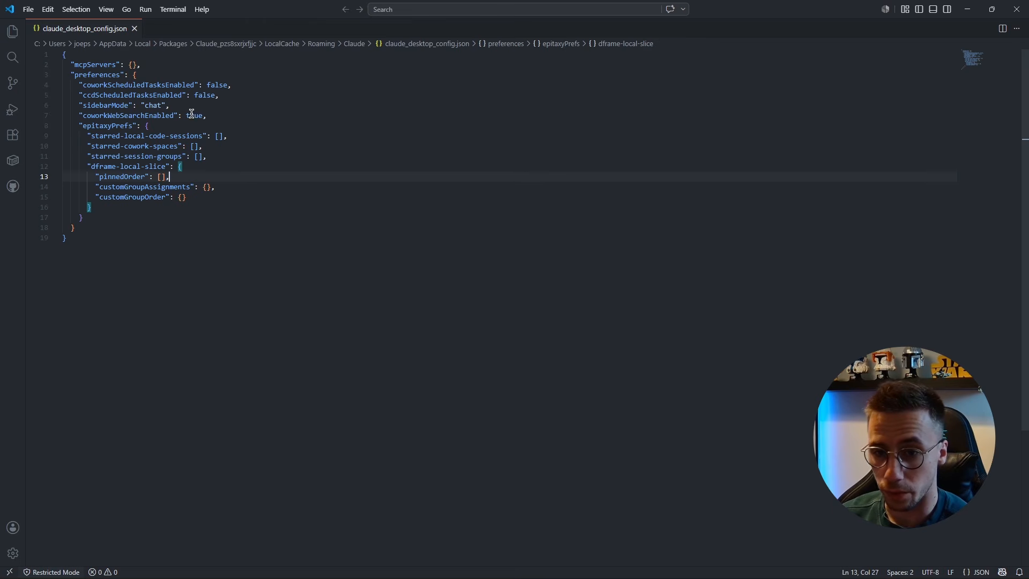
Add a comma after the closing brace of the preferences block and paste the copied mcpServers configuration below it
{"action": "left_click", "coordinate": [257, 209]}
{"action": "left_click", "coordinate": [85, 51]}
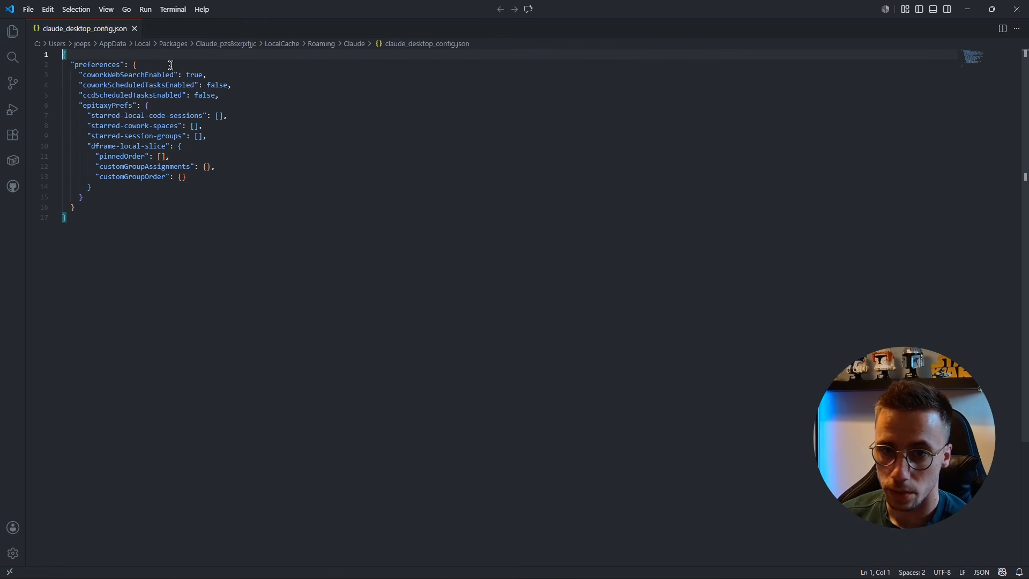
{"action": "left_click", "coordinate": [167, 64]}
{"action": "left_click", "coordinate": [122, 221]}
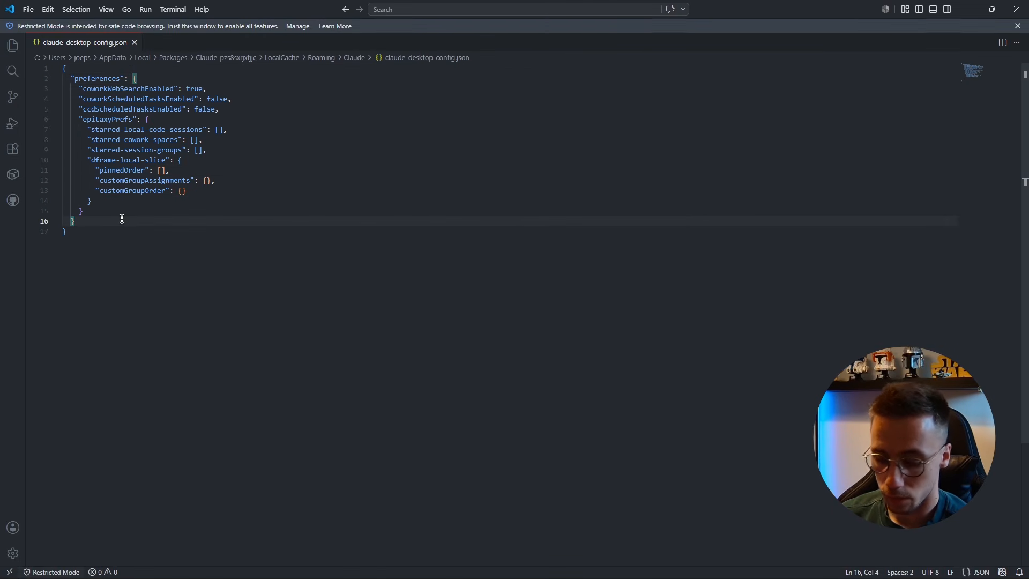
{"action": "type", "text": ","}
{"action": "key", "text": "Return"}
{"action": "key", "text": "ctrl+v"}
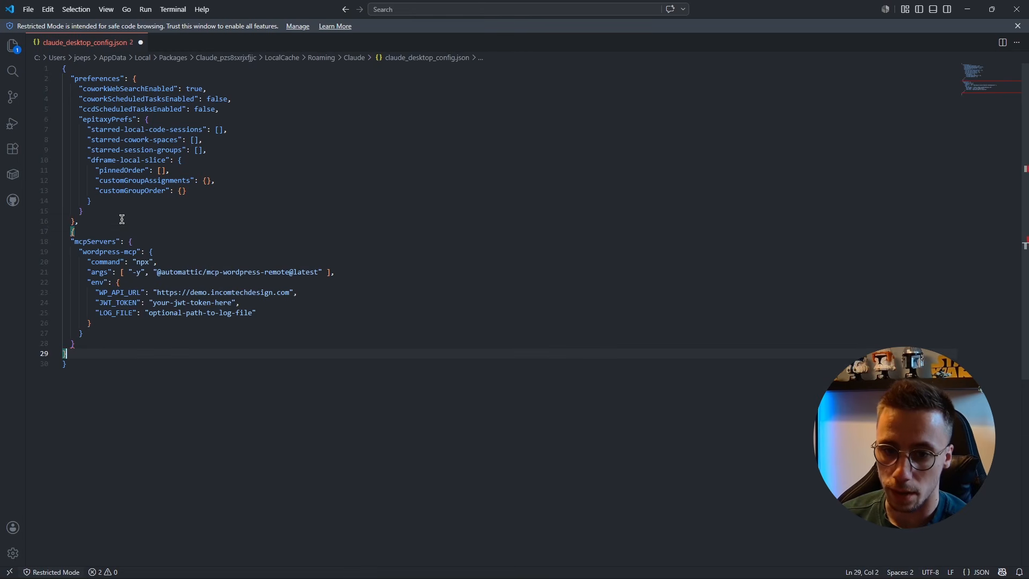
Remove the extra outer braces around the pasted mcpServers block and save the file
{"action": "left_click", "coordinate": [81, 241]}
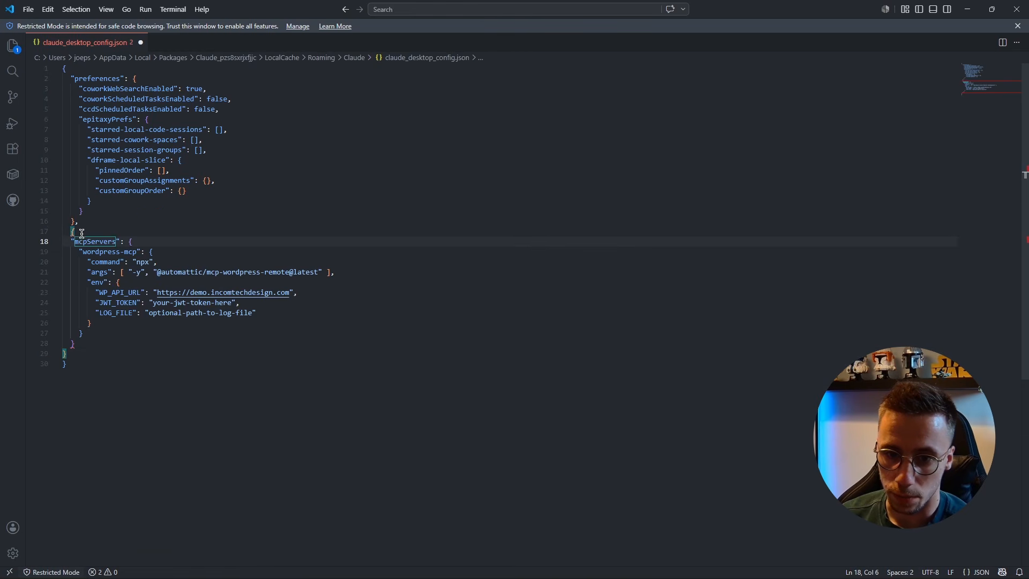
{"action": "left_click", "coordinate": [75, 357]}
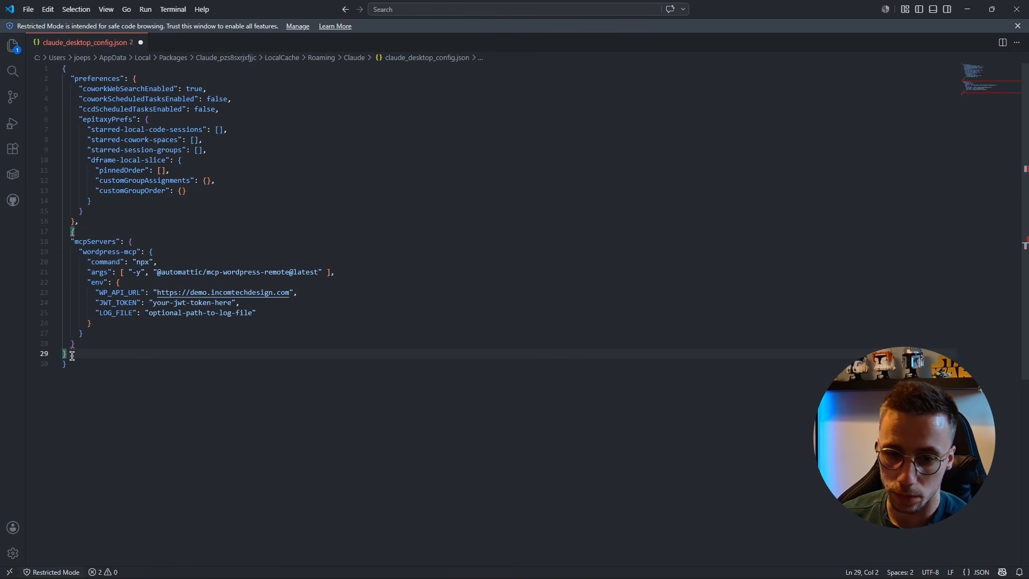
{"action": "key", "text": "BackSpace"}
{"action": "key", "text": "BackSpace"}
{"action": "left_click", "coordinate": [74, 232]}
{"action": "key", "text": "BackSpace"}
{"action": "key", "text": "BackSpace"}
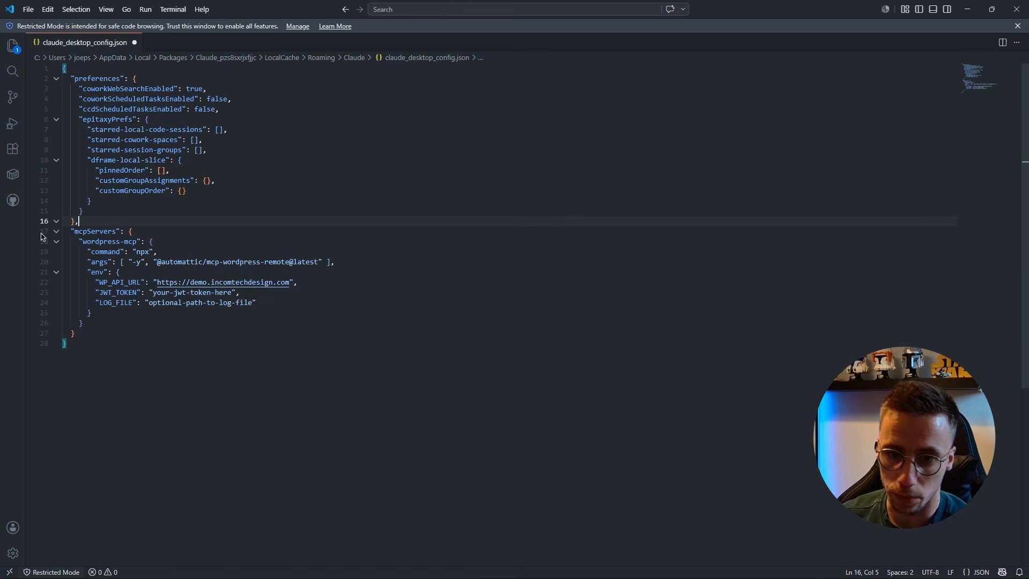
{"action": "key", "text": "ctrl+s"}
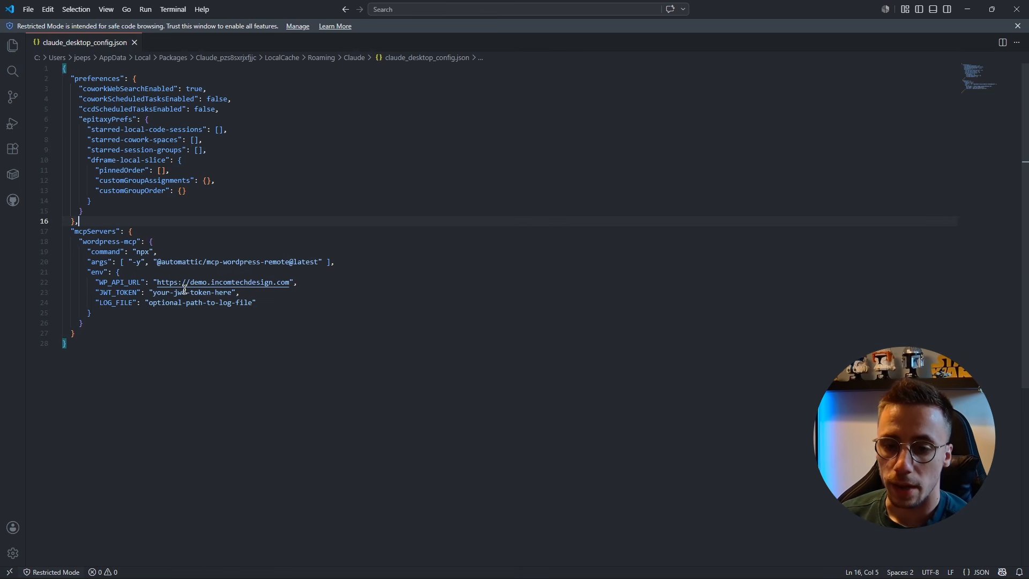
{"action": "left_click_drag", "start_coordinate": [95, 282], "coordinate": [330, 278]}
{"action": "left_click", "coordinate": [327, 282]}
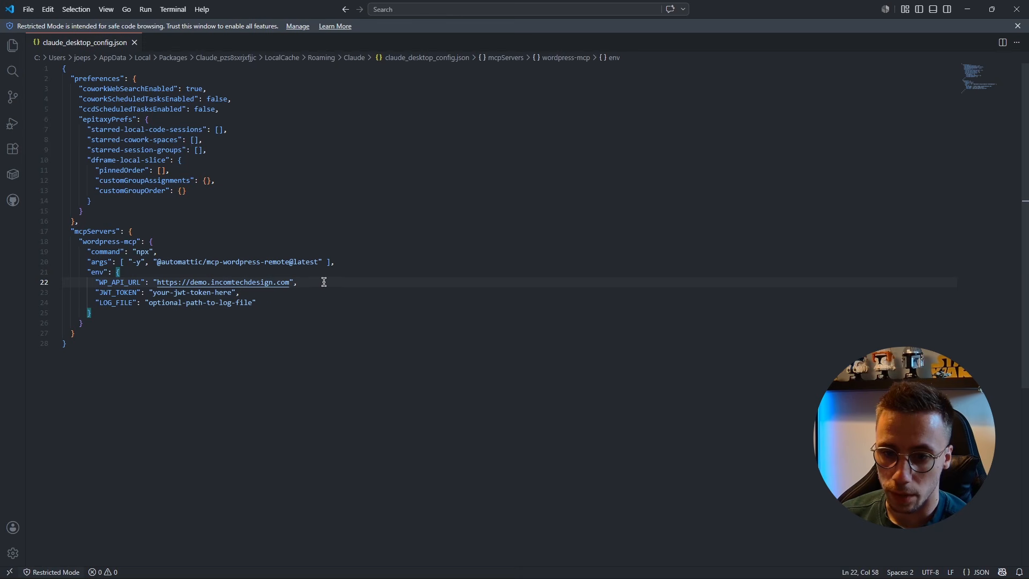
{"action": "left_click_drag", "start_coordinate": [157, 283], "coordinate": [296, 280]}
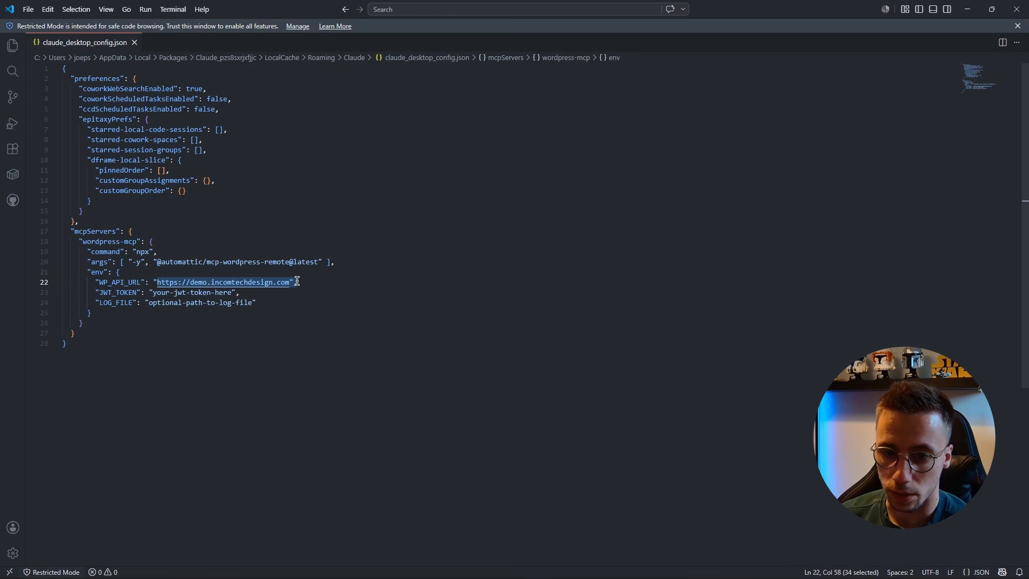
{"action": "left_click", "coordinate": [298, 280]}
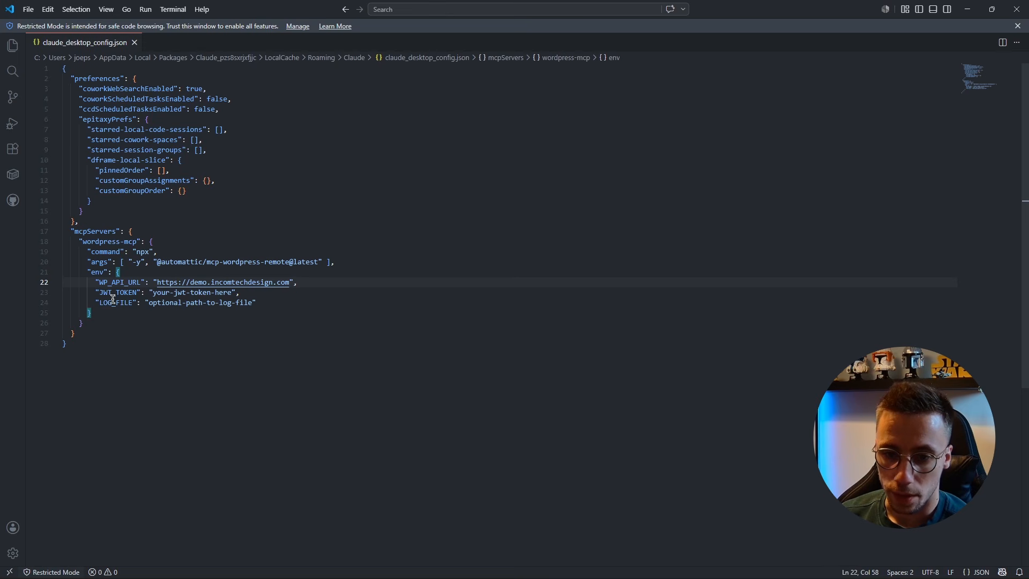
{"action": "left_click_drag", "start_coordinate": [95, 292], "coordinate": [260, 285]}
{"action": "left_click", "coordinate": [264, 293]}
Replace the your-jwt-token-here placeholder in JWT_TOKEN with the previously copied authentication token from the clipboard history
{"action": "left_click", "coordinate": [153, 293]}
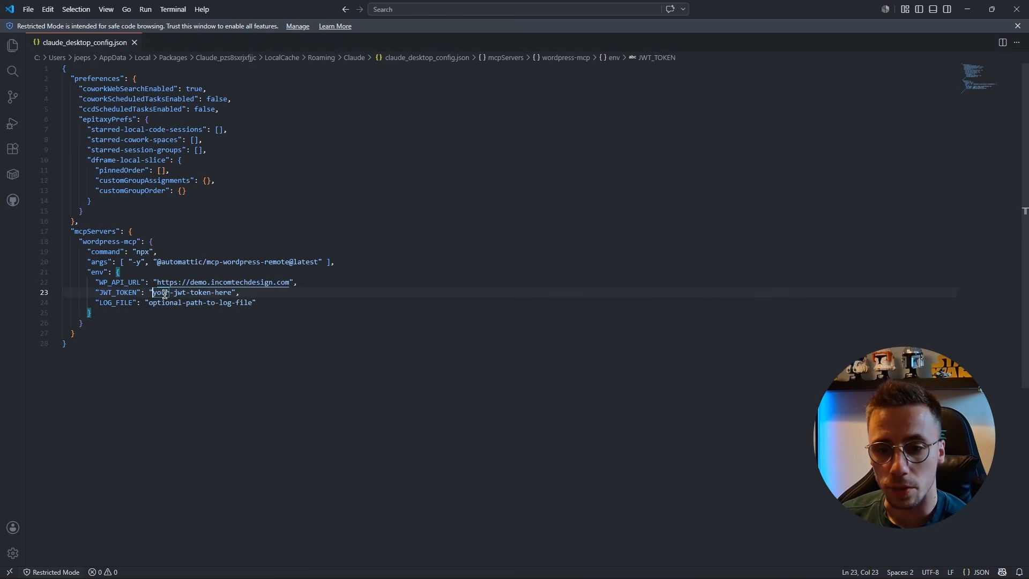
{"action": "left_click", "coordinate": [232, 293], "text": "shift"}
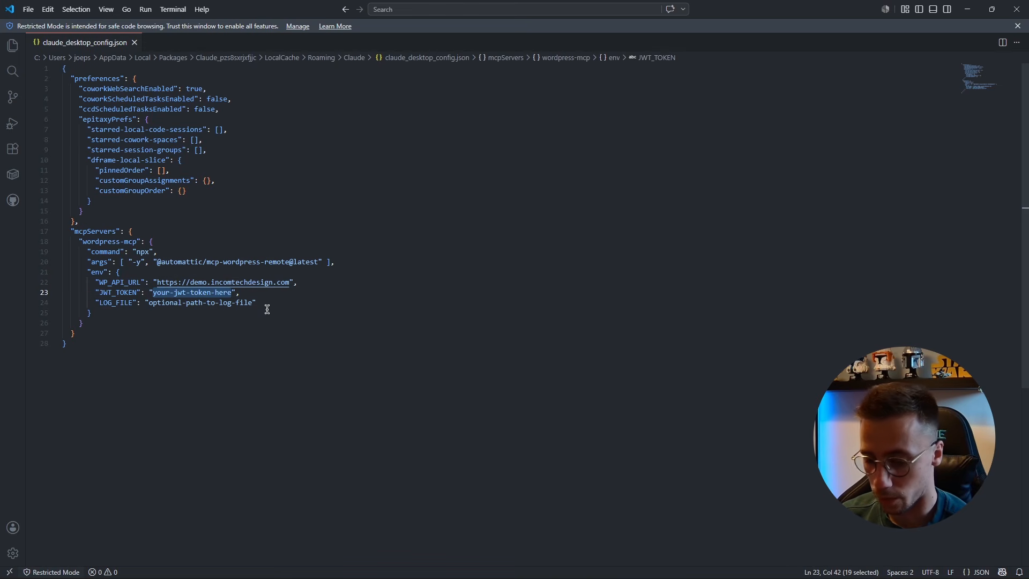
{"action": "key", "text": "BackSpace"}
{"action": "key", "text": "super+v"}
{"action": "left_click", "coordinate": [279, 454]}
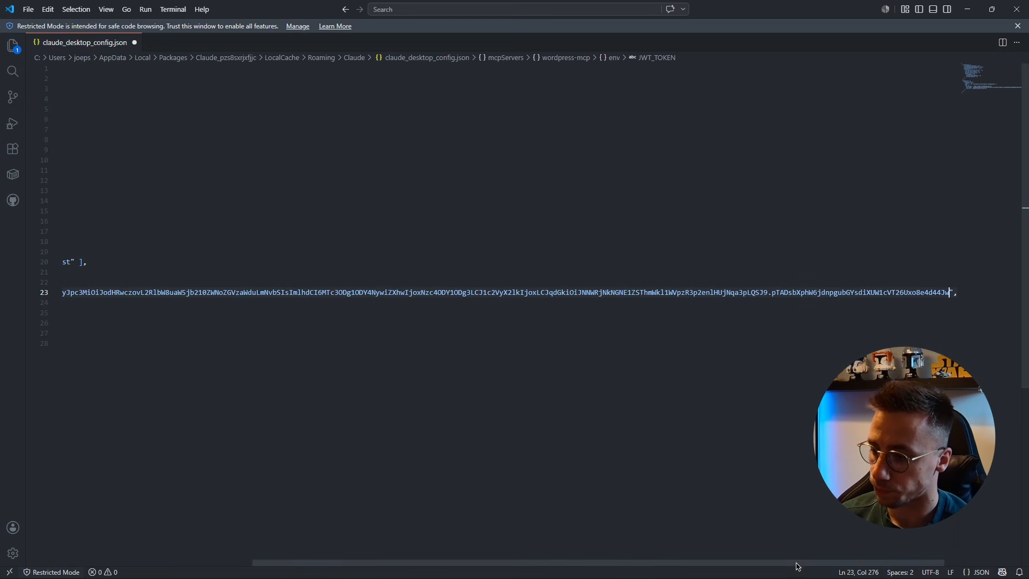
{"action": "left_click_drag", "start_coordinate": [797, 564], "coordinate": [482, 564]}
{"action": "left_click", "coordinate": [232, 404]}
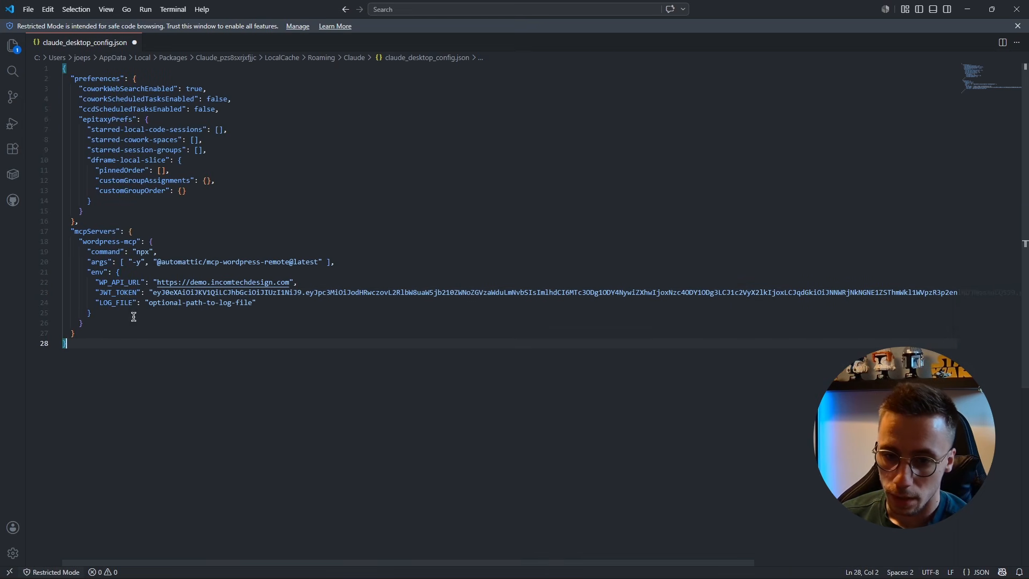
{"action": "left_click_drag", "start_coordinate": [94, 303], "coordinate": [263, 303]}
{"action": "left_click", "coordinate": [262, 302]}
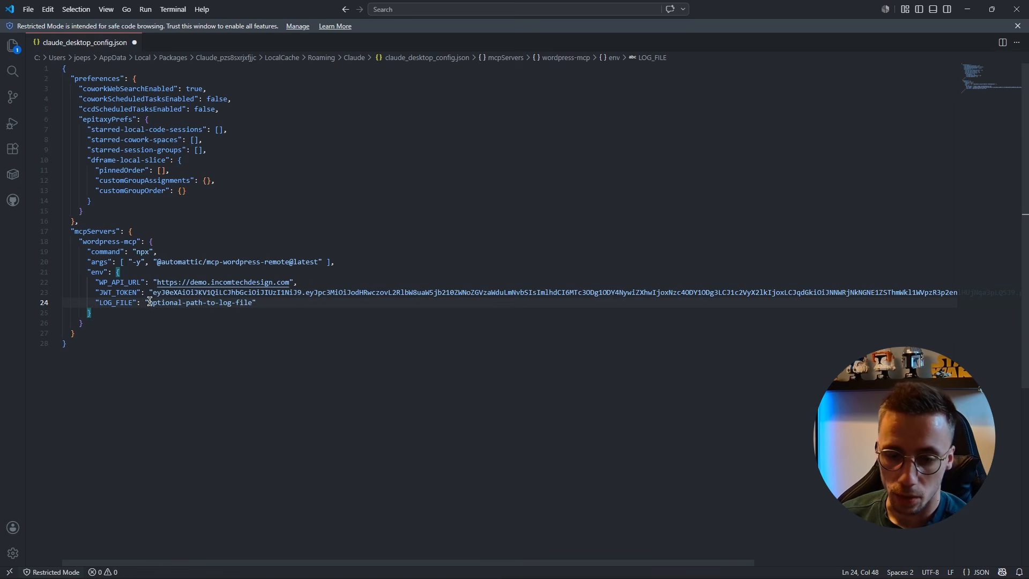
{"action": "left_click_drag", "start_coordinate": [95, 301], "coordinate": [270, 295]}
{"action": "left_click", "coordinate": [270, 294]}
{"action": "left_click", "coordinate": [271, 305]}
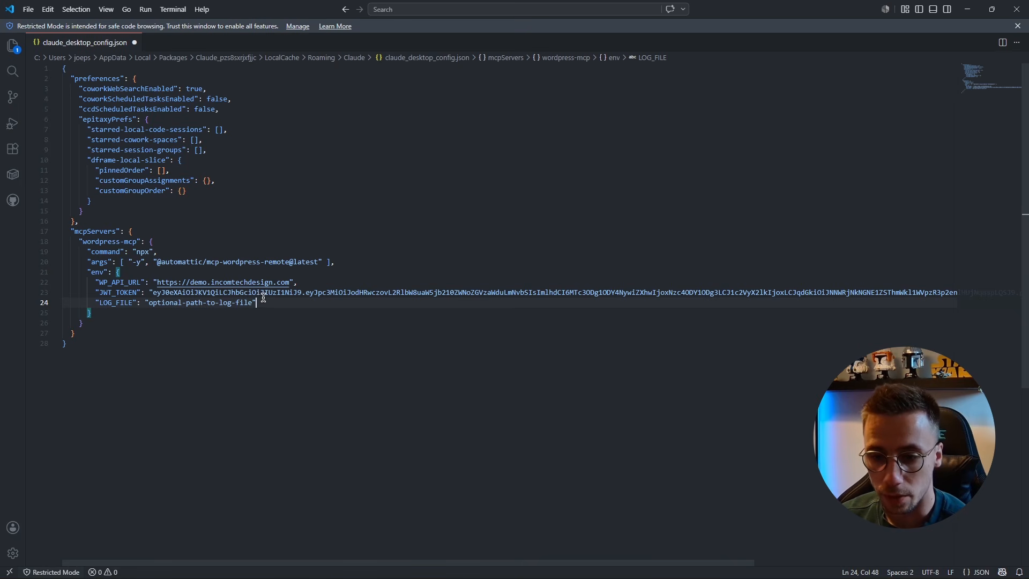
Delete the optional LOG_FILE entry with the comma before it, and save the configuration file
{"action": "left_click_drag", "start_coordinate": [256, 304], "coordinate": [17, 306]}
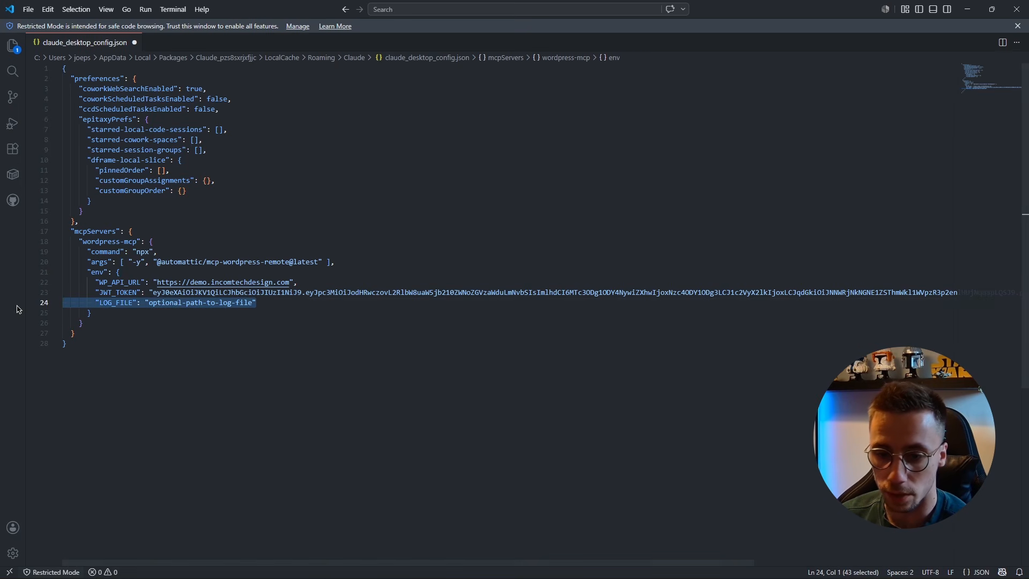
{"action": "key", "text": "BackSpace"}
{"action": "key", "text": "BackSpace"}
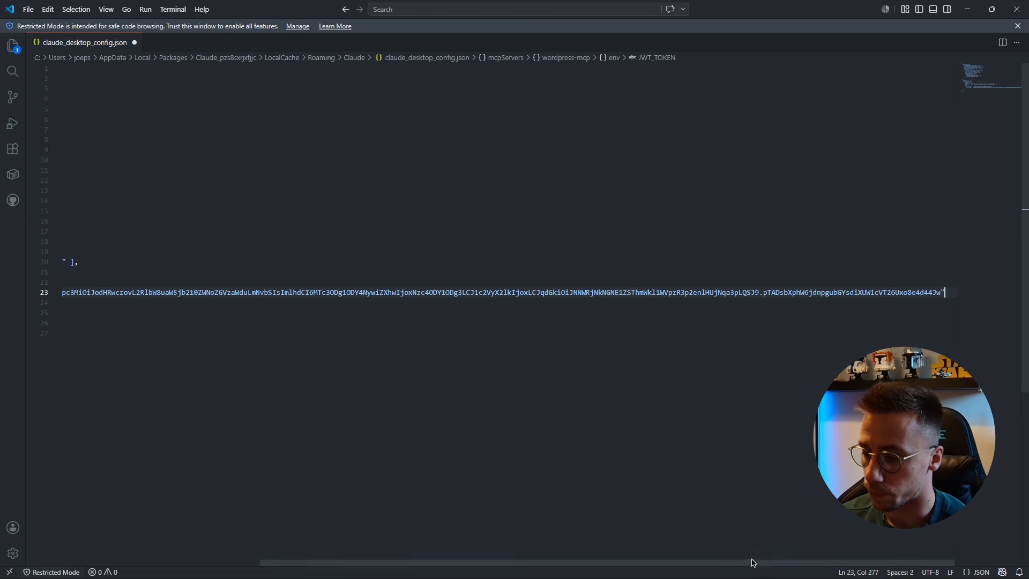
{"action": "key", "text": "ctrl+End"}
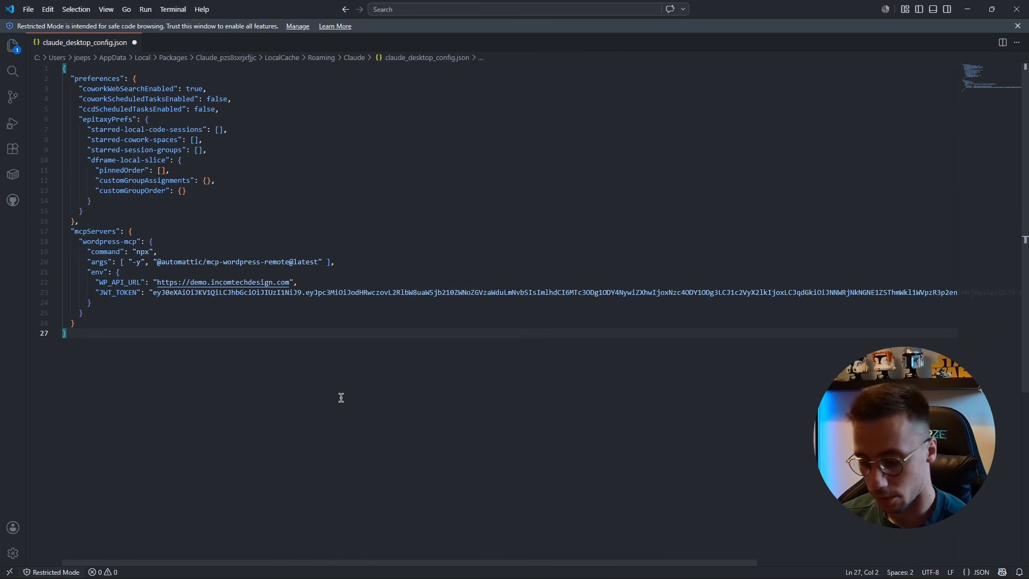
{"action": "key", "text": "ctrl+s"}
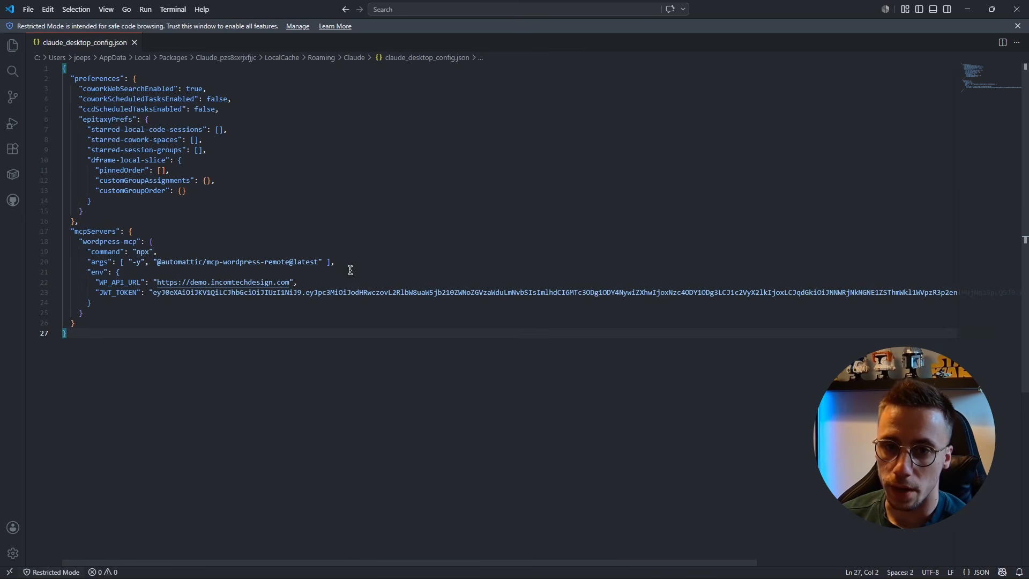
Close the code editor and the Claude config folder, and exit Claude Desktop completely
{"action": "left_click", "coordinate": [1016, 9]}
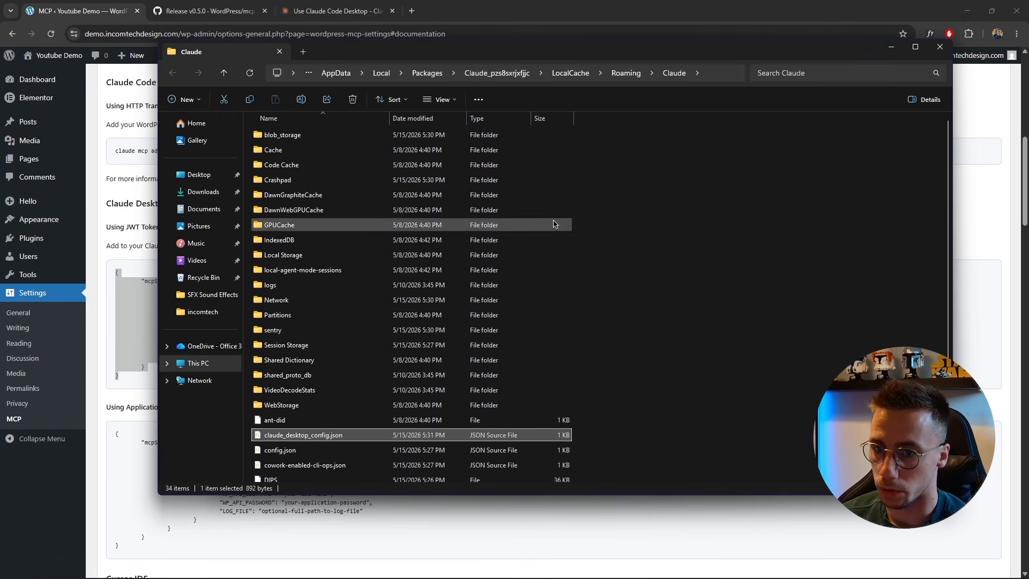
{"action": "left_click", "coordinate": [280, 51]}
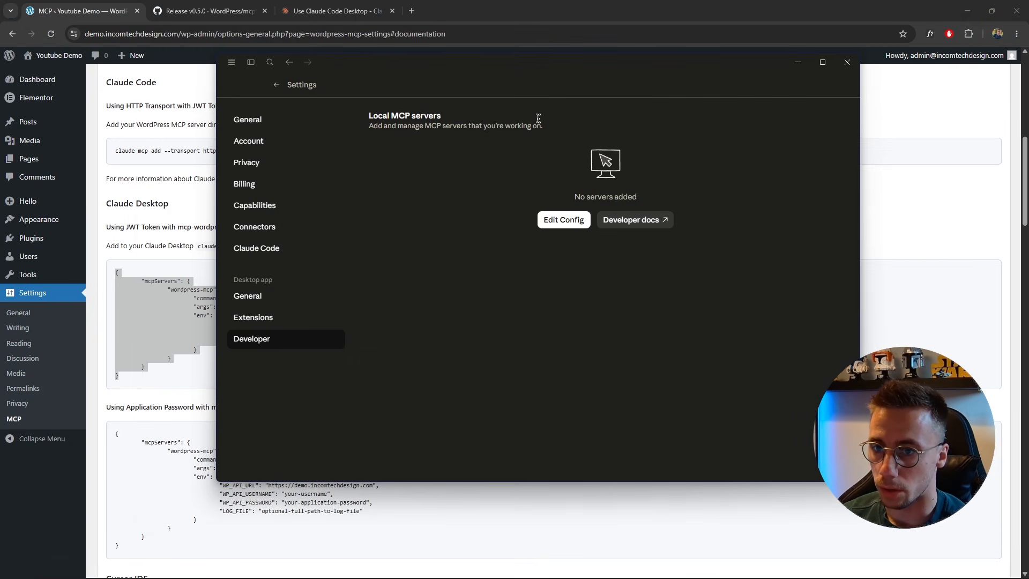
{"action": "left_click", "coordinate": [232, 63]}
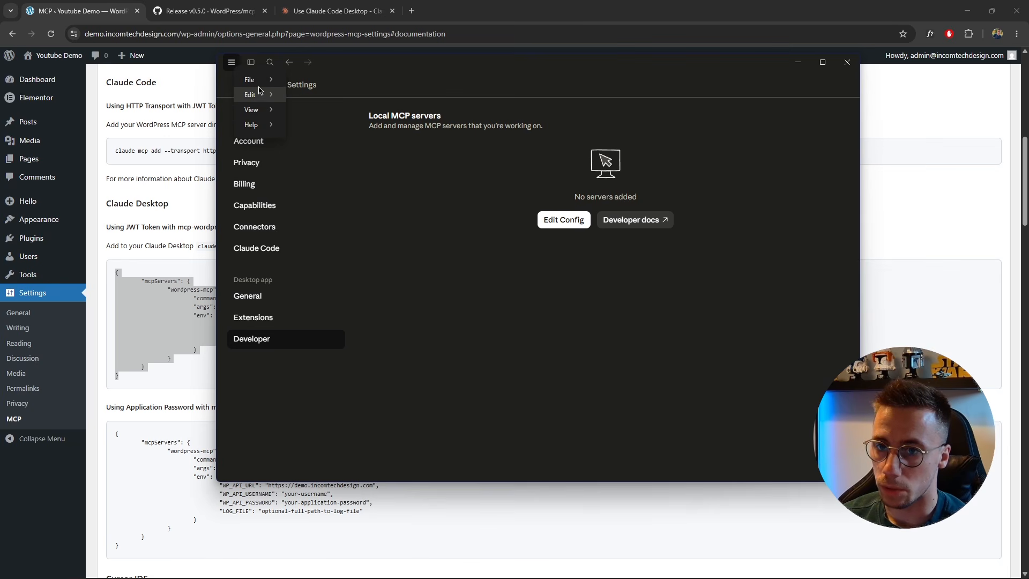
{"action": "mouse_move", "coordinate": [252, 80]}
{"action": "left_click", "coordinate": [342, 135]}
Check the hidden system tray icons for a Claude Desktop instance still running in the background
{"action": "left_click", "coordinate": [378, 306]}
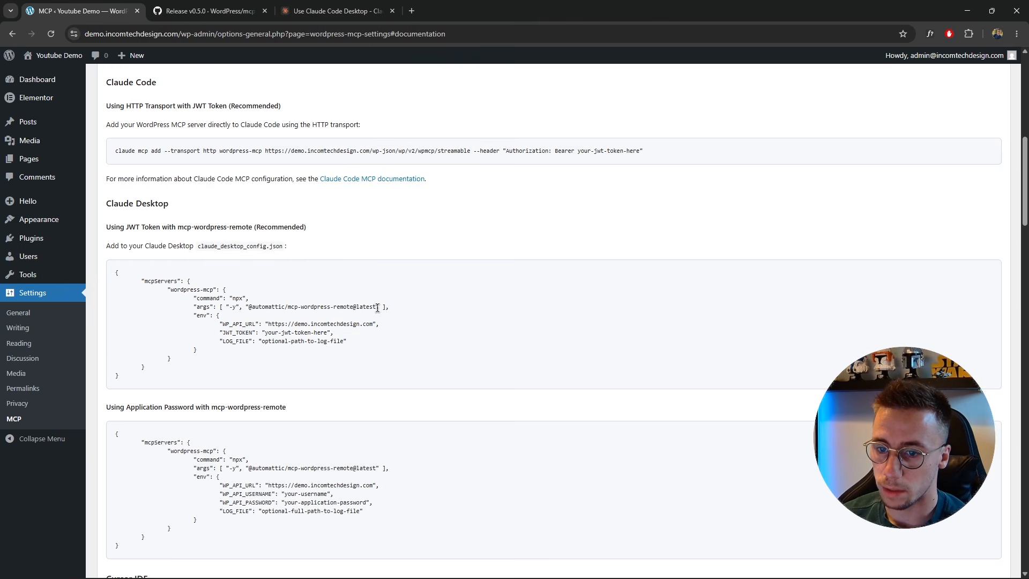
{"action": "mouse_move", "coordinate": [785, 576]}
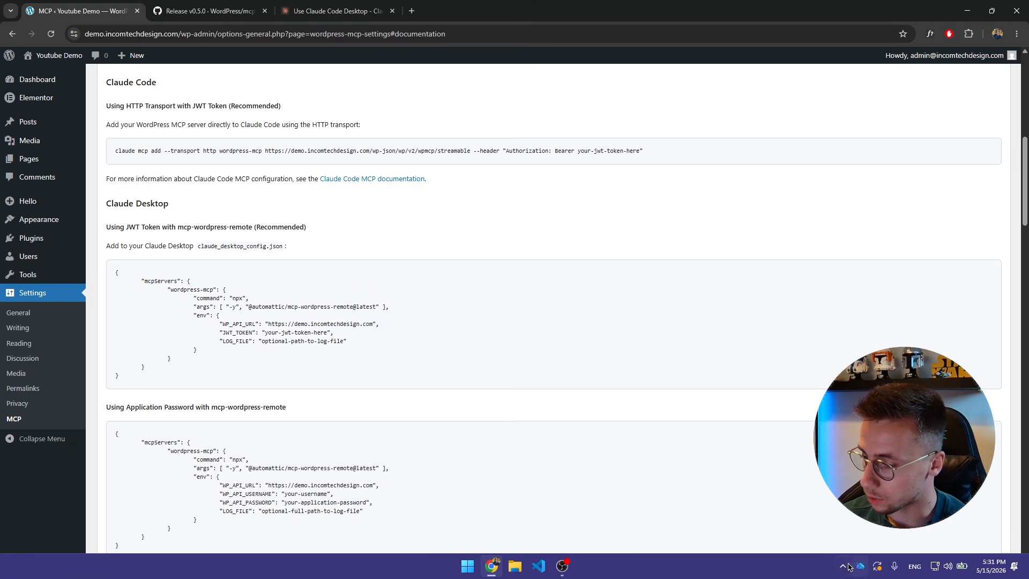
{"action": "left_click", "coordinate": [843, 565]}
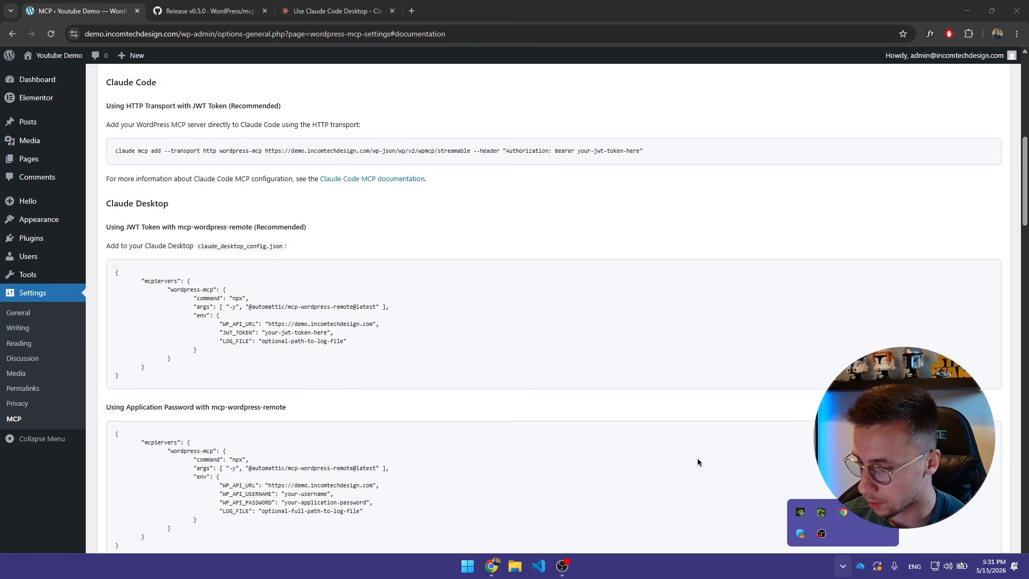
Find Claude among the installed apps and relaunch Claude Desktop
{"action": "left_click", "coordinate": [468, 564]}
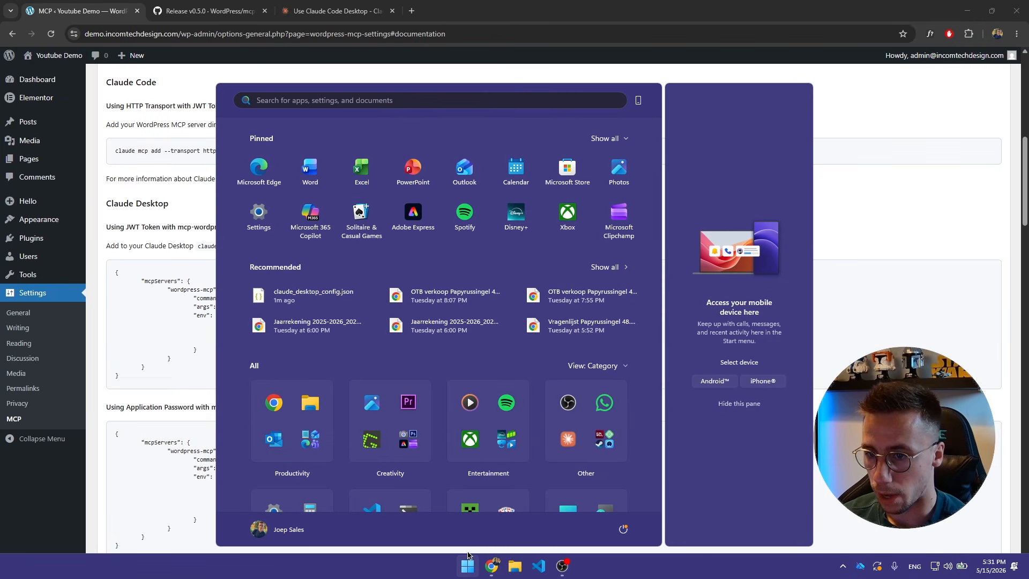
{"action": "type", "text": "cla"}
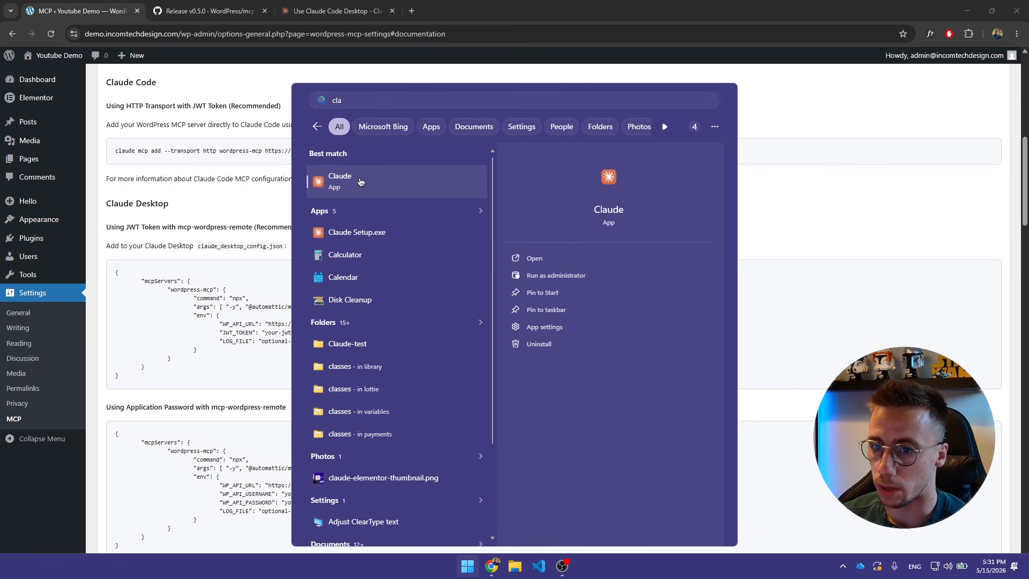
{"action": "left_click", "coordinate": [360, 182]}
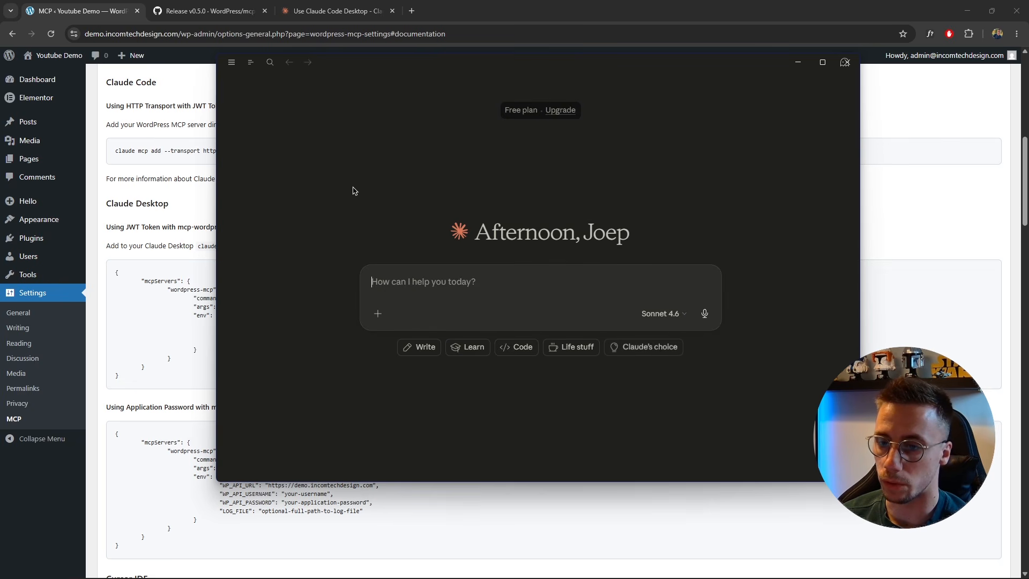
Check the status of the wordpress-mcp local server in Claude's developer settings, and return to the new chat
{"action": "left_click", "coordinate": [229, 68]}
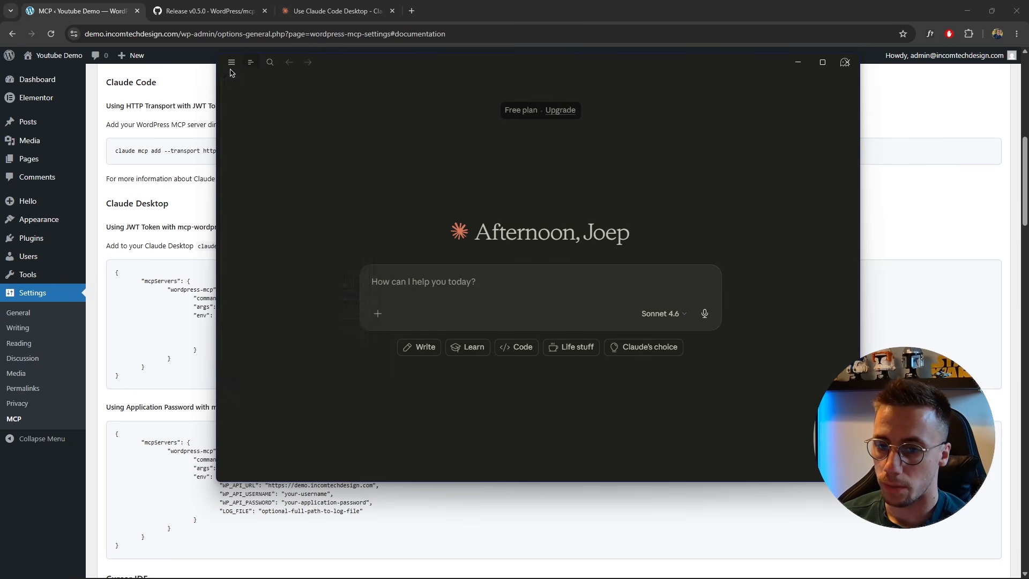
{"action": "left_click", "coordinate": [231, 62]}
{"action": "mouse_move", "coordinate": [243, 77]}
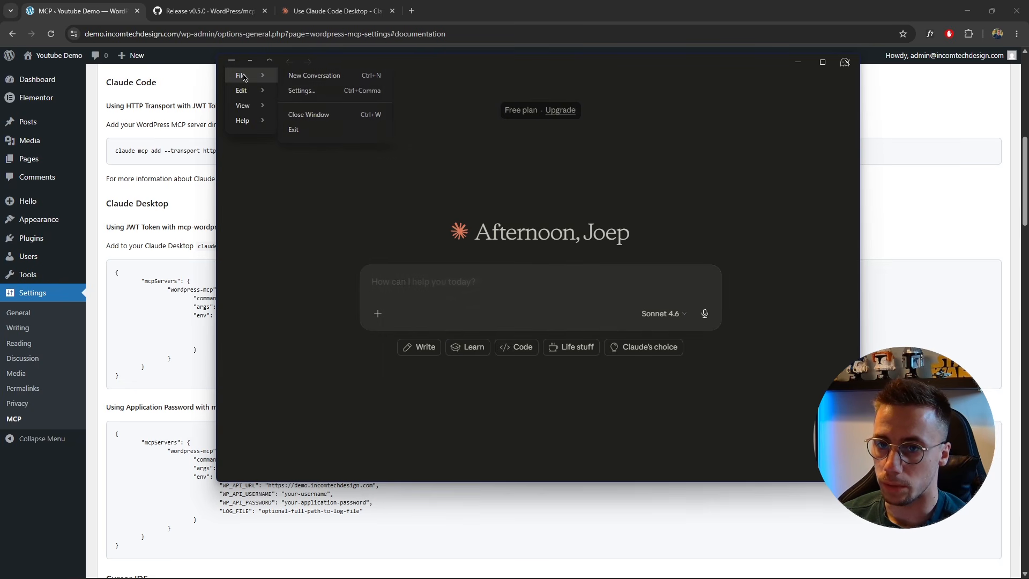
{"action": "left_click", "coordinate": [300, 91]}
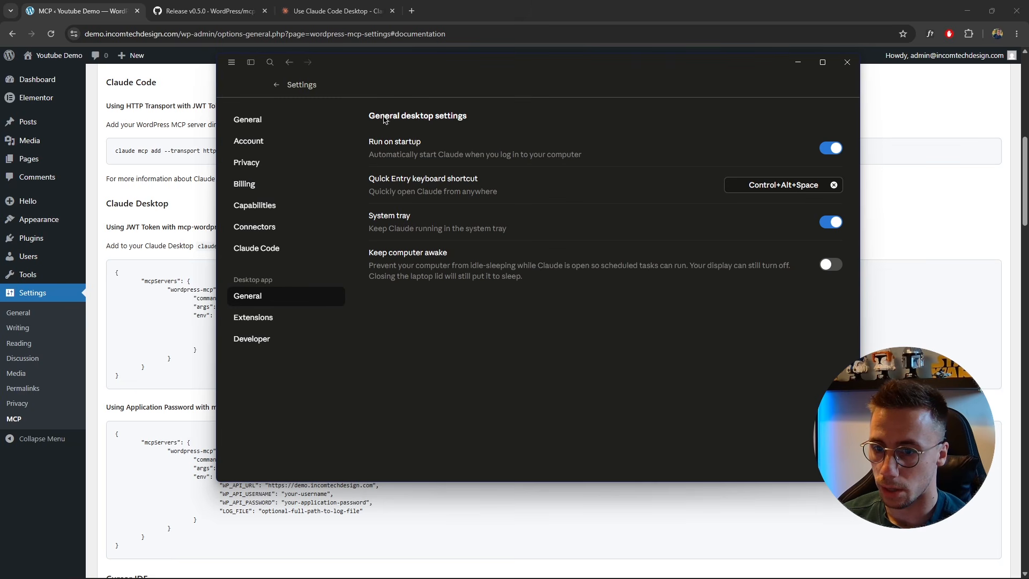
{"action": "left_click", "coordinate": [272, 341]}
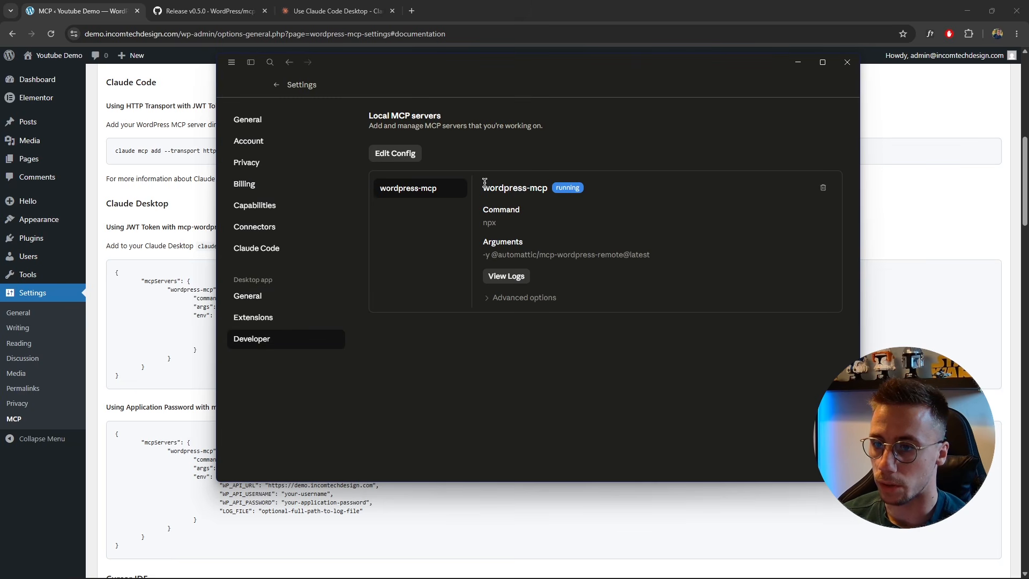
{"action": "left_click_drag", "start_coordinate": [482, 185], "coordinate": [603, 187]}
{"action": "left_click", "coordinate": [624, 194]}
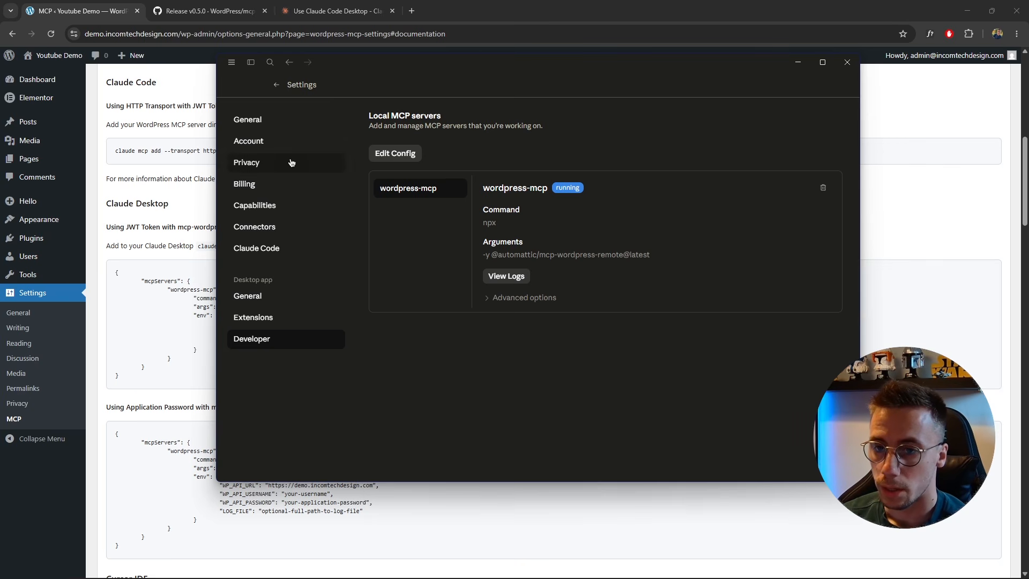
{"action": "left_click", "coordinate": [275, 87]}
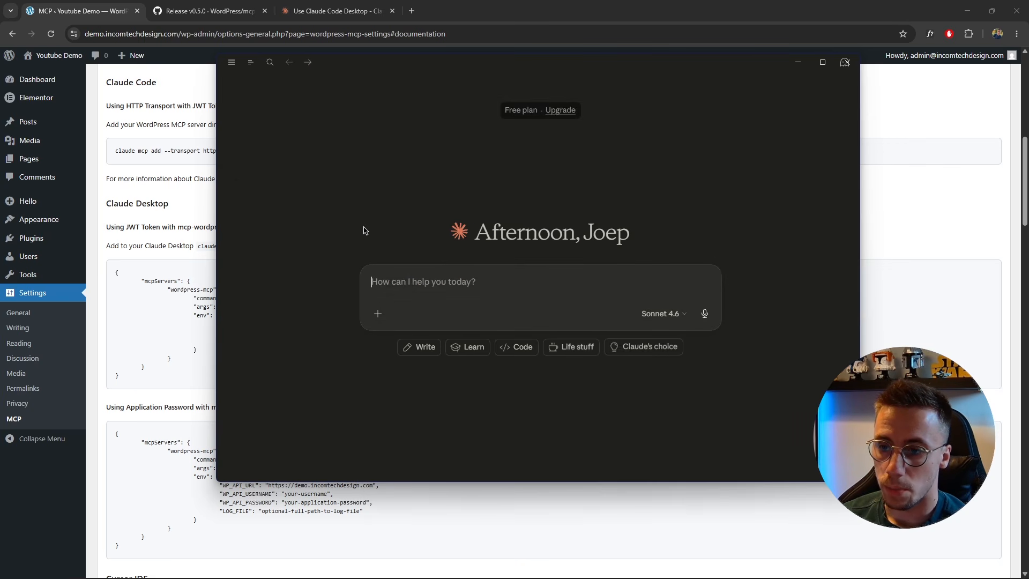
Check in the new chat's connector options whether wordpress-mcp is enabled
{"action": "left_click", "coordinate": [378, 313]}
{"action": "mouse_move", "coordinate": [449, 399]}
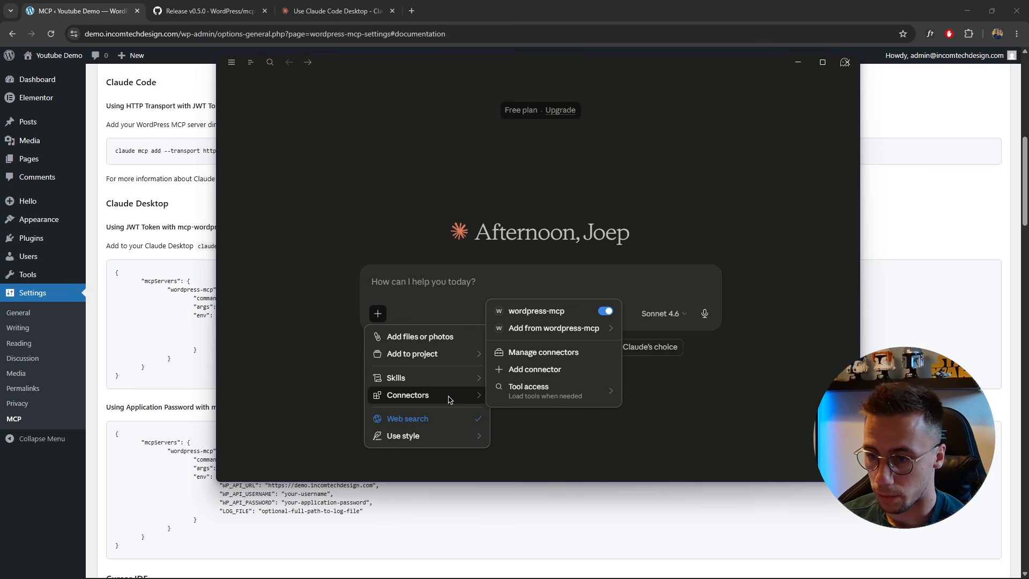
{"action": "left_click", "coordinate": [377, 314]}
{"action": "left_click", "coordinate": [378, 313]}
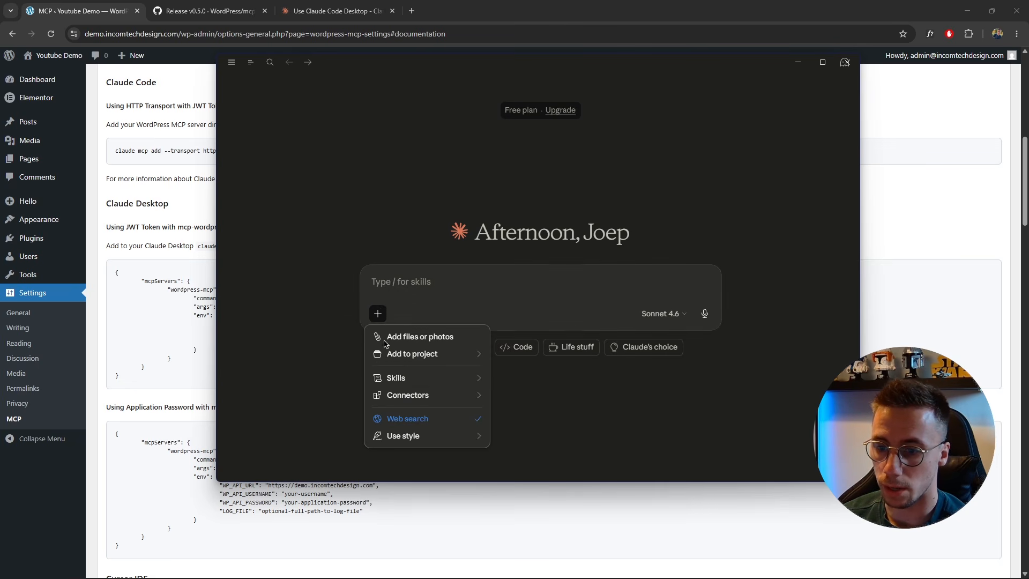
{"action": "mouse_move", "coordinate": [404, 402]}
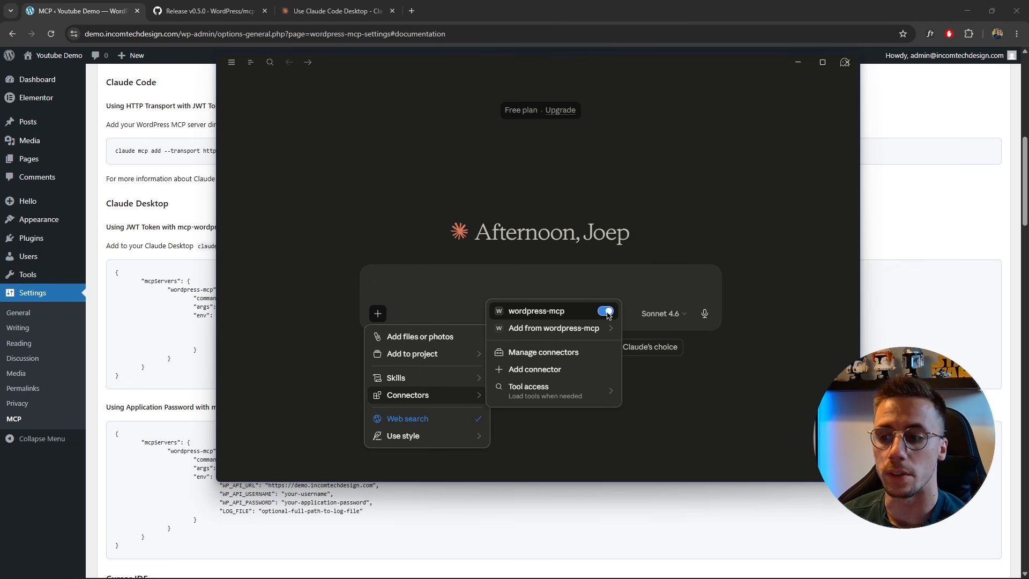
{"action": "left_click", "coordinate": [497, 286]}
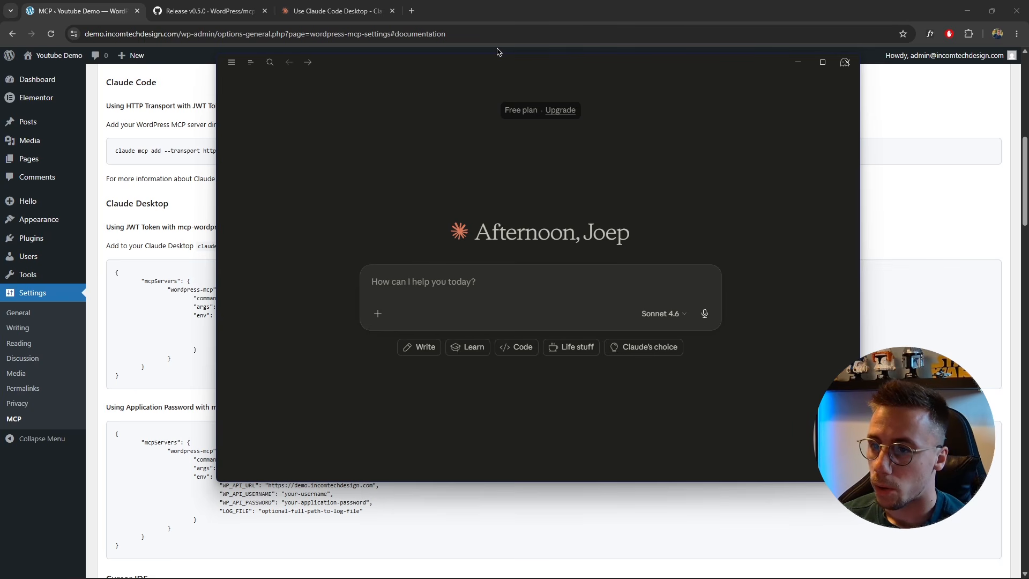
Switch to the WordPress admin in Chrome and view the list of all posts
{"action": "left_click", "coordinate": [500, 4]}
{"action": "scroll", "coordinate": [231, 160], "scroll_direction": "up", "scroll_amount": 2}
{"action": "scroll", "coordinate": [230, 159], "scroll_direction": "up", "scroll_amount": 3}
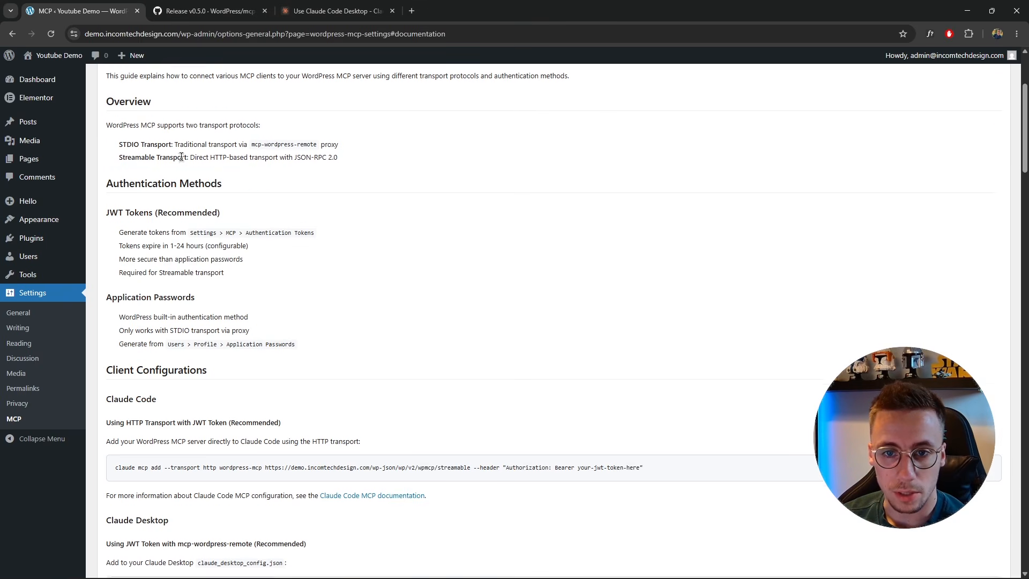
{"action": "left_click", "coordinate": [77, 127]}
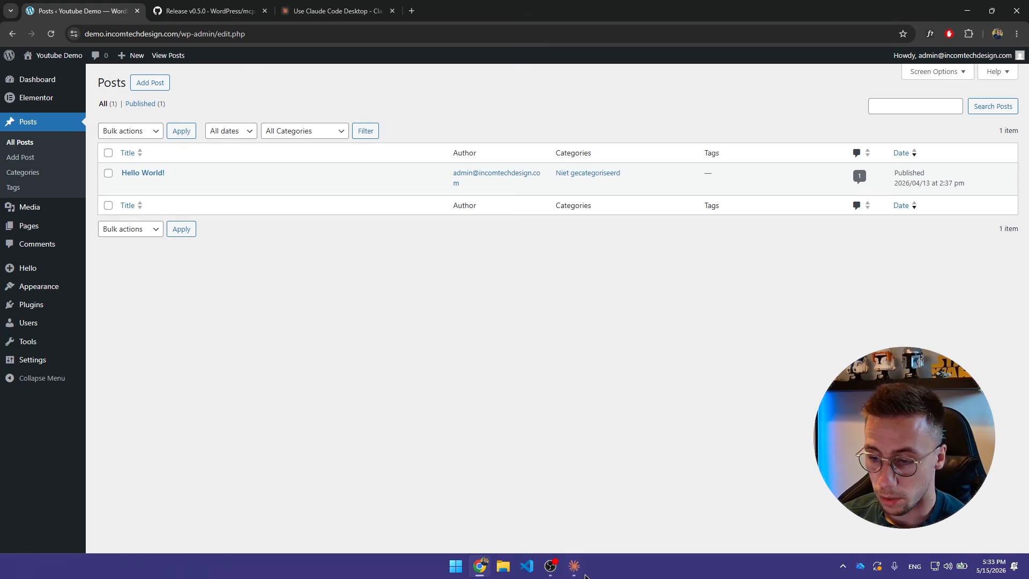
Switch back to Claude Desktop and start the chat prompt with: I want you to create a blogpost for the connection "wordpress-mcp"
{"action": "left_click", "coordinate": [574, 565]}
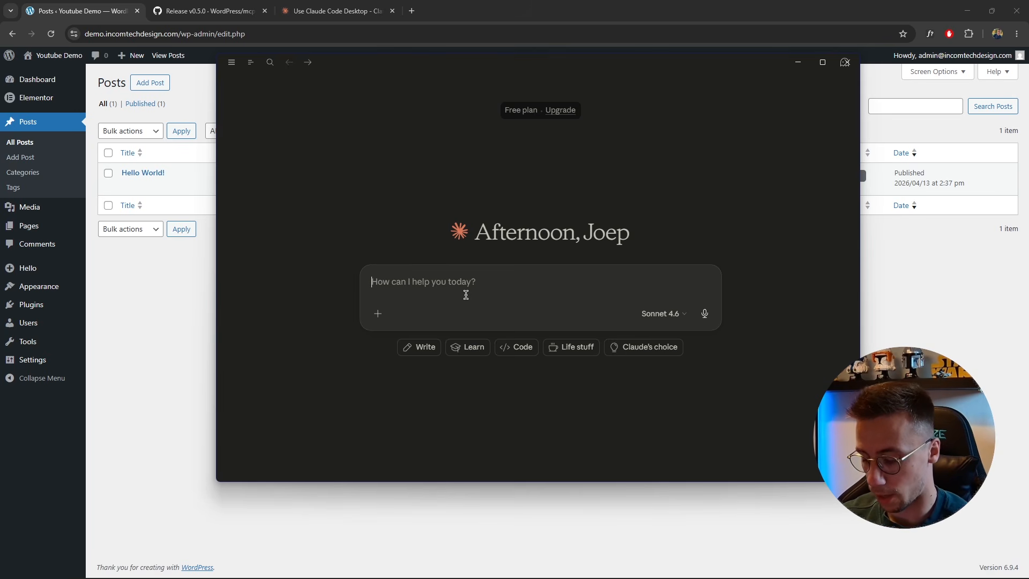
{"action": "type", "text": "I"}
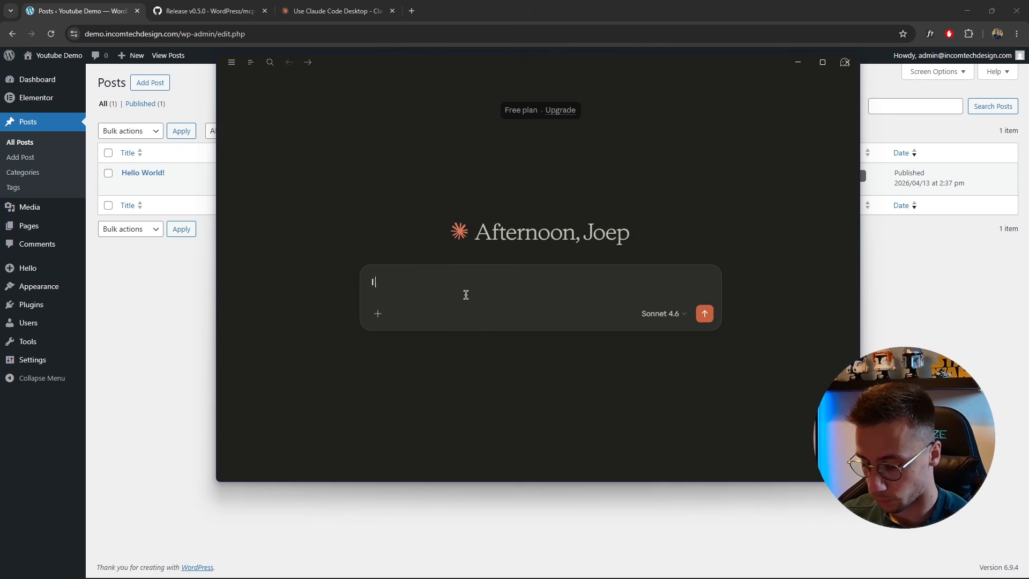
{"action": "type", "text": " want you to create a"}
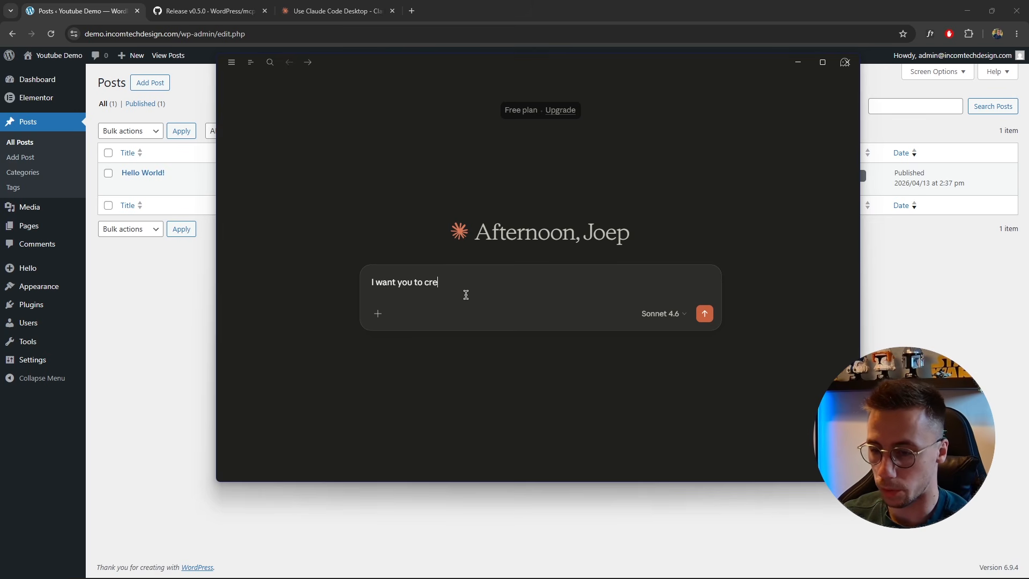
{"action": "type", "text": "pos"}
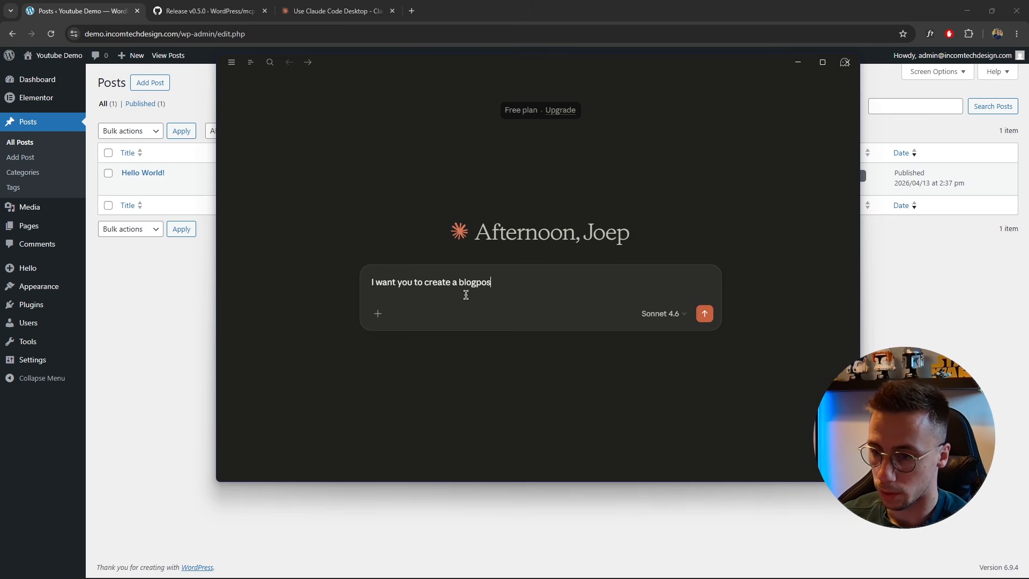
{"action": "type", "text": "t for the w"}
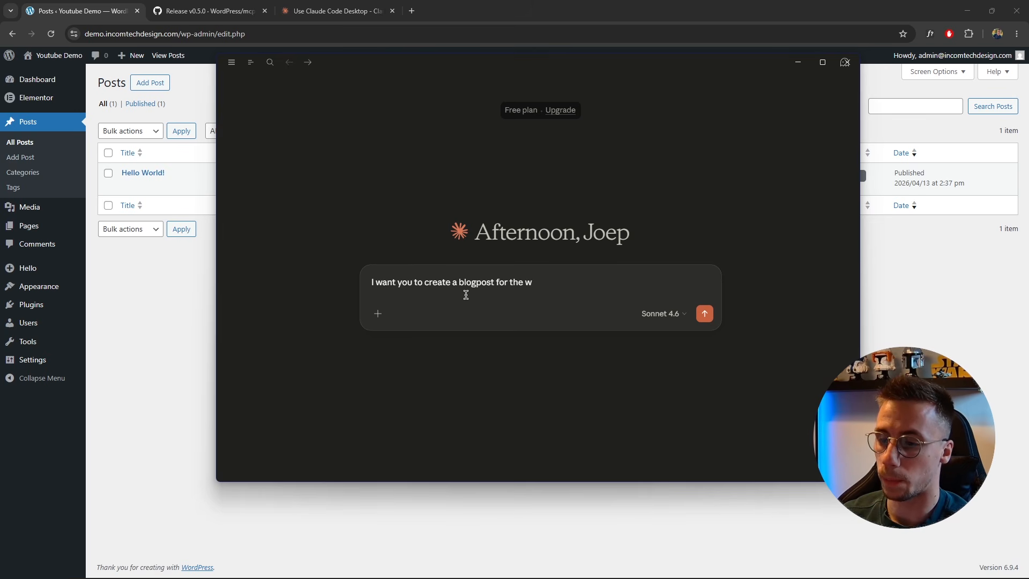
{"action": "key", "text": "BackSpace"}
{"action": "type", "text": "project \""}
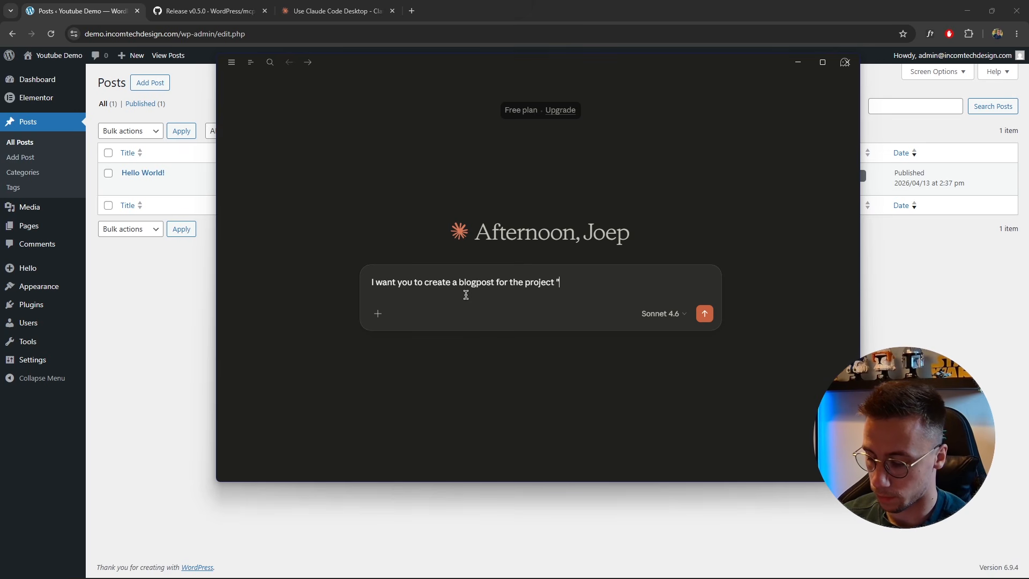
{"action": "type", "text": "\"wordpr"}
{"action": "key", "text": "BackSpace"}
{"action": "key", "text": "BackSpace"}
{"action": "key", "text": "BackSpace"}
{"action": "key", "text": "BackSpace"}
{"action": "key", "text": "BackSpace"}
{"action": "key", "text": "BackSpace"}
{"action": "key", "text": "BackSpace"}
{"action": "key", "text": "BackSpace"}
{"action": "key", "text": "BackSpace"}
{"action": "key", "text": "BackSpace"}
{"action": "key", "text": "BackSpace"}
{"action": "key", "text": "BackSpace"}
{"action": "key", "text": "BackSpace"}
{"action": "key", "text": "BackSpace"}
{"action": "key", "text": "BackSpace"}
{"action": "key", "text": "BackSpace"}
{"action": "type", "text": "c"}
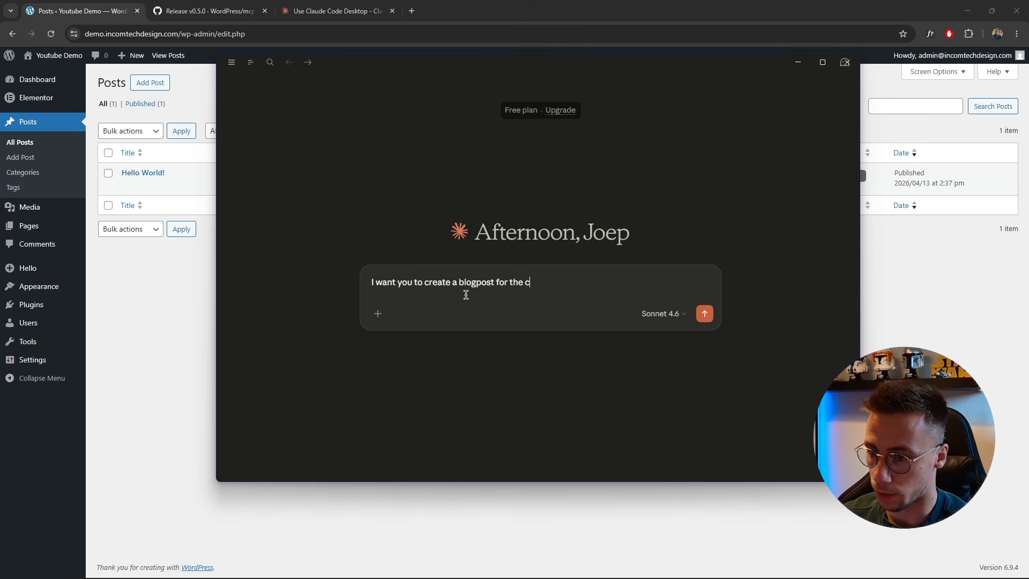
{"action": "type", "text": "onnection"}
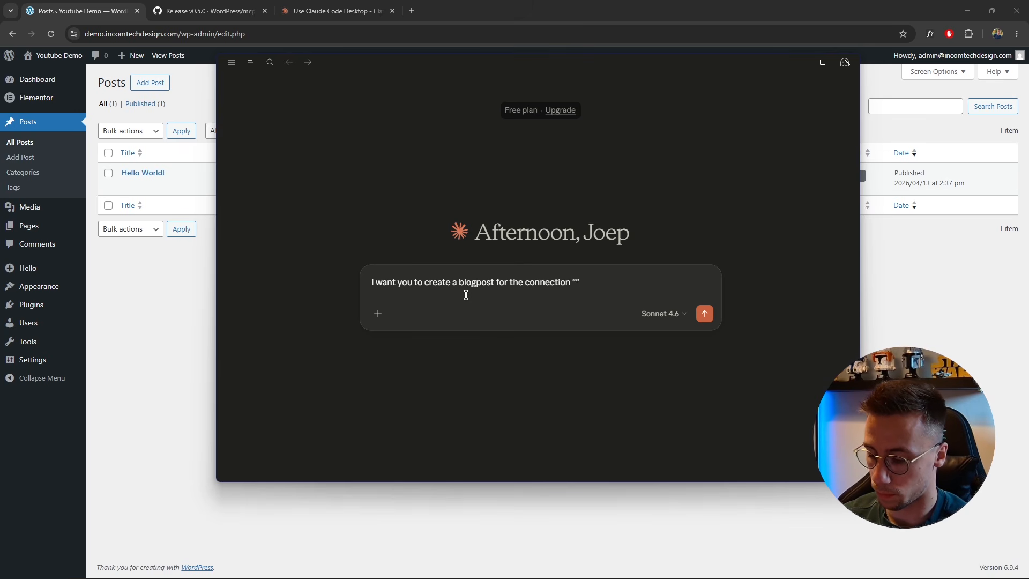
{"action": "type", "text": " \"\"wordpre"}
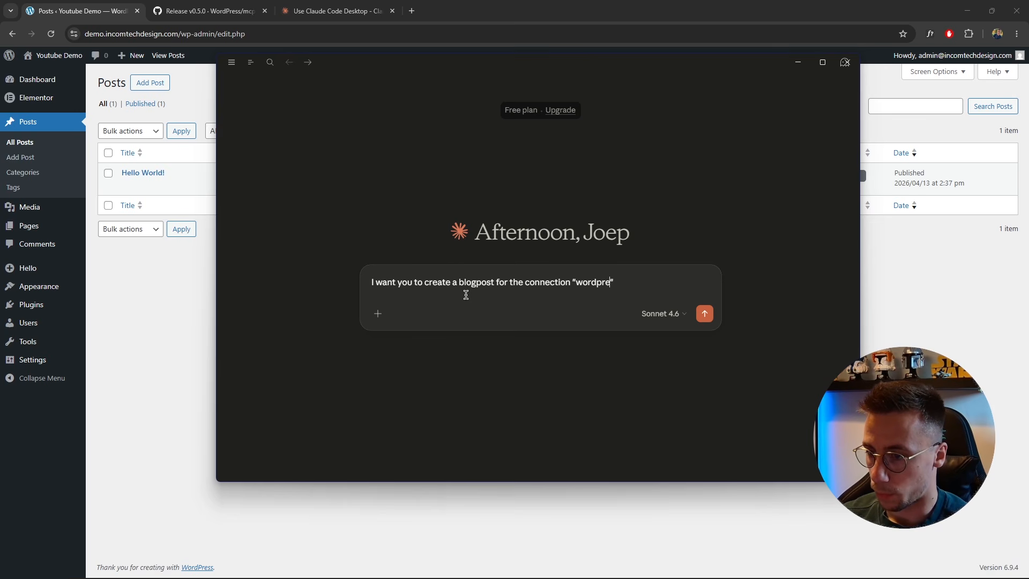
{"action": "type", "text": "ss-mcp"}
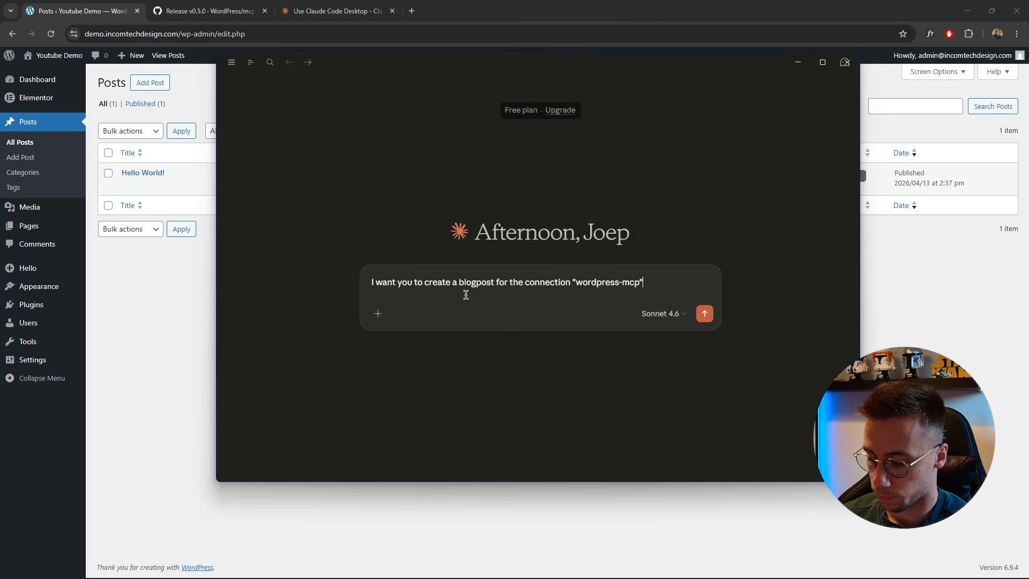
Continue the prompt with: You have to add the blogpost and the content, and also use an image that suits this topic
{"action": "type", "text": ". You"}
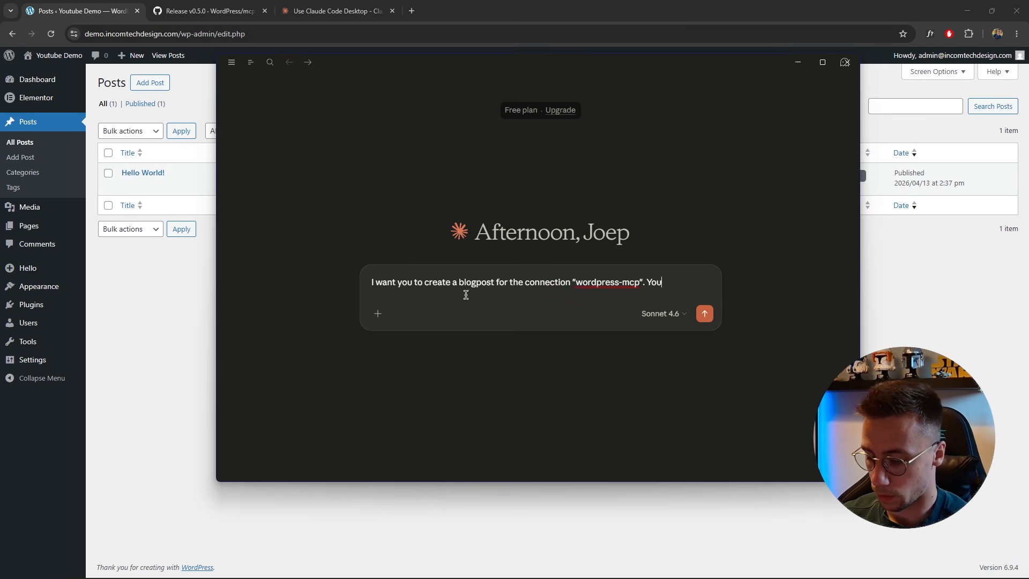
{"action": "type", "text": " have to add th"}
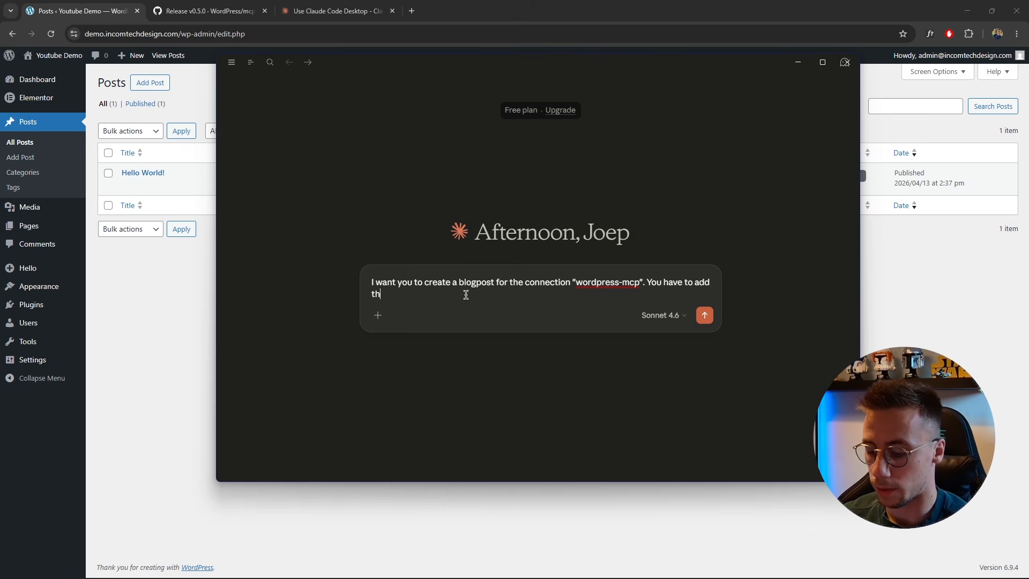
{"action": "type", "text": "e blogpost and the content, and als"}
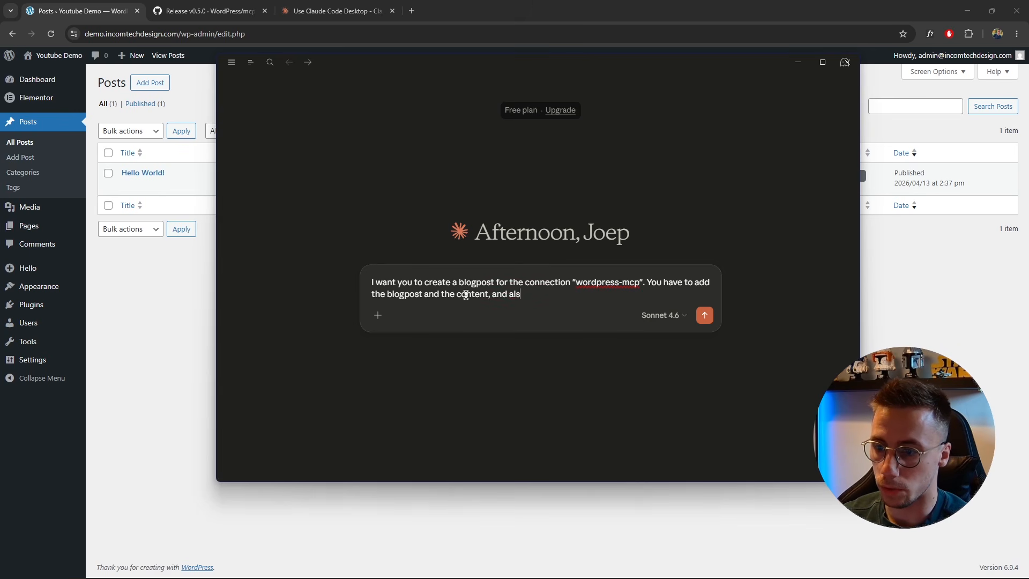
{"action": "type", "text": "o use an omage"}
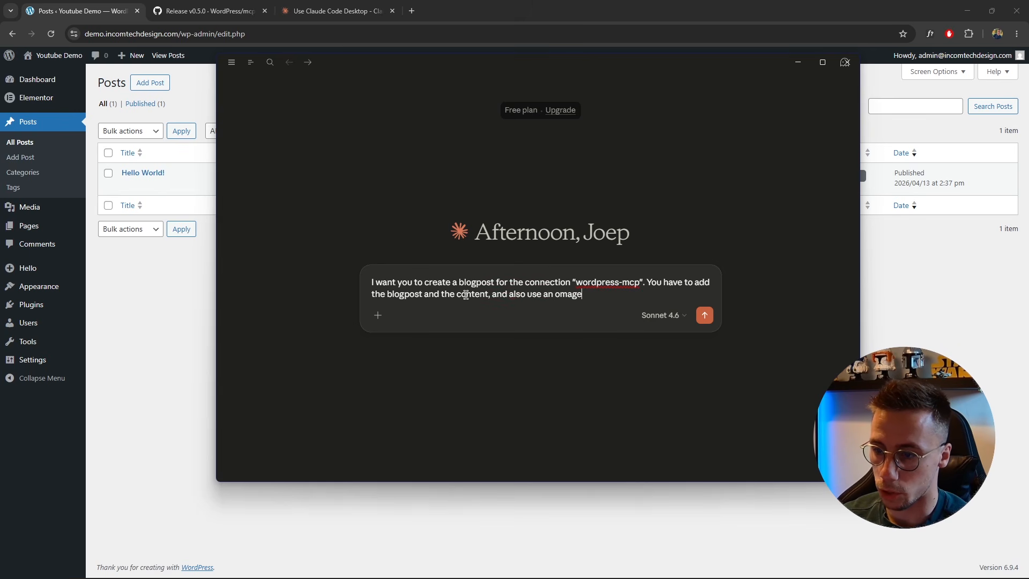
{"action": "key", "text": "BackSpace"}
{"action": "key", "text": "BackSpace"}
{"action": "key", "text": "BackSpace"}
{"action": "key", "text": "BackSpace"}
{"action": "type", "text": "image that fi"}
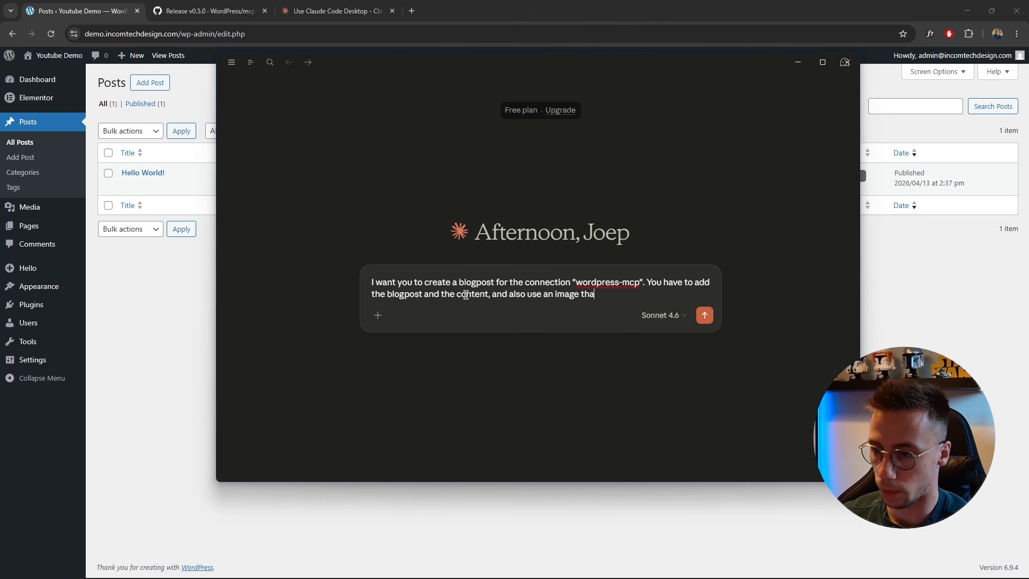
{"action": "key", "text": "BackSpace"}
{"action": "key", "text": "BackSpace"}
{"action": "type", "text": "suits this "}
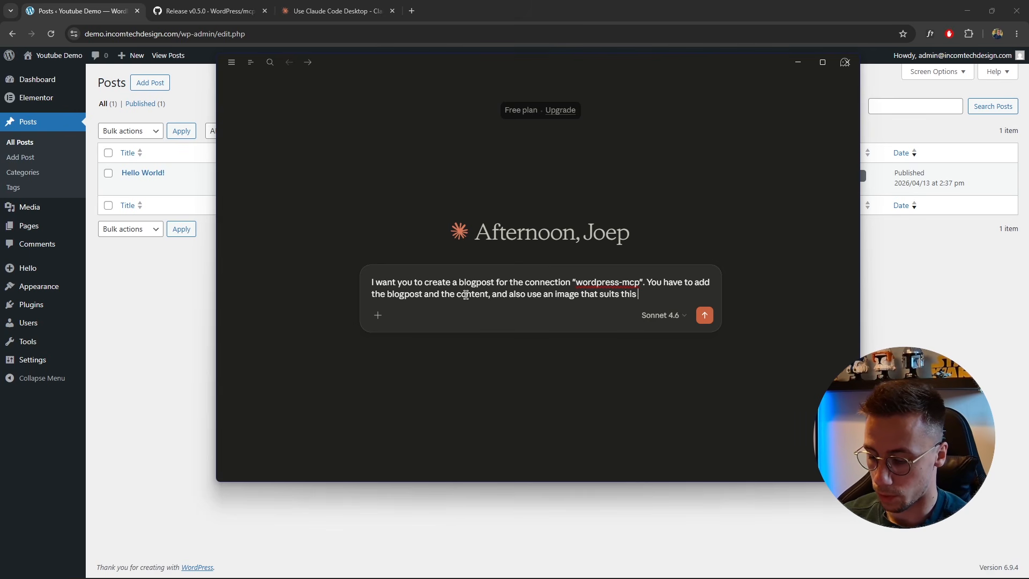
{"action": "type", "text": "topic."}
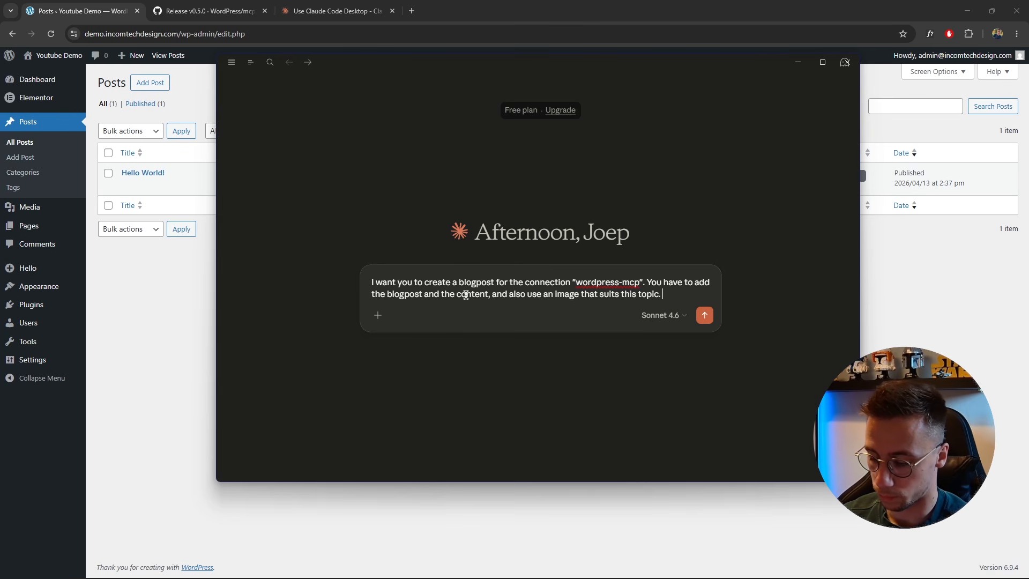
Continue the chat prompt with: The blog post tells the reader
{"action": "type", "text": " T"}
{"action": "key", "text": "BackSpace"}
{"action": "type", "text": "Te"}
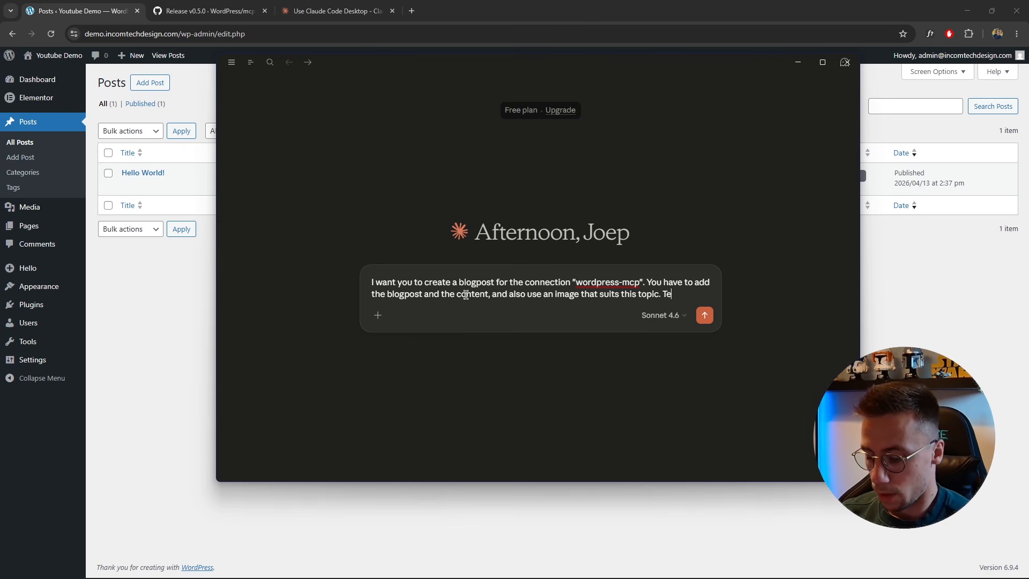
{"action": "key", "text": "BackSpace"}
{"action": "type", "text": "he blog post "}
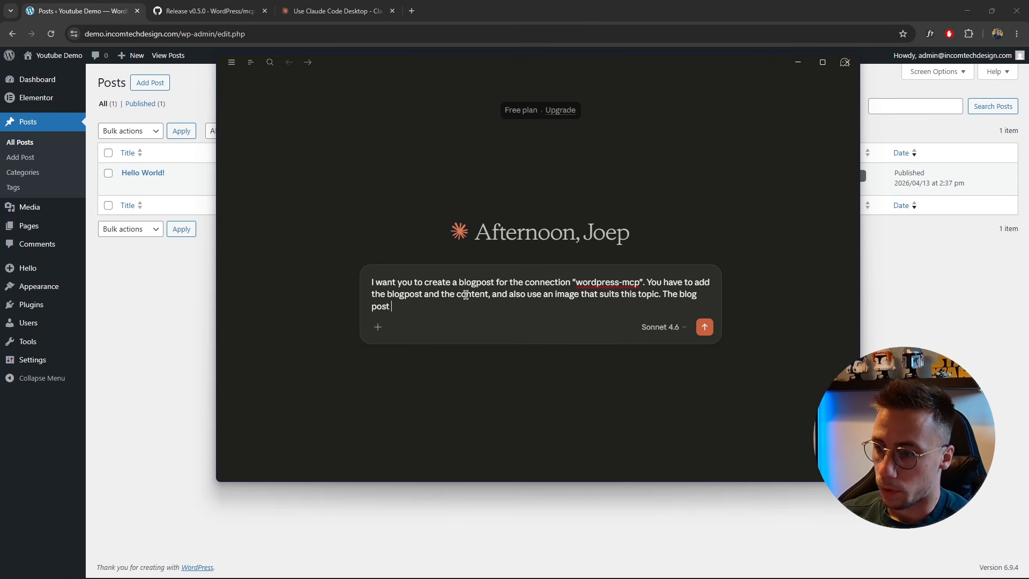
{"action": "type", "text": "wi"}
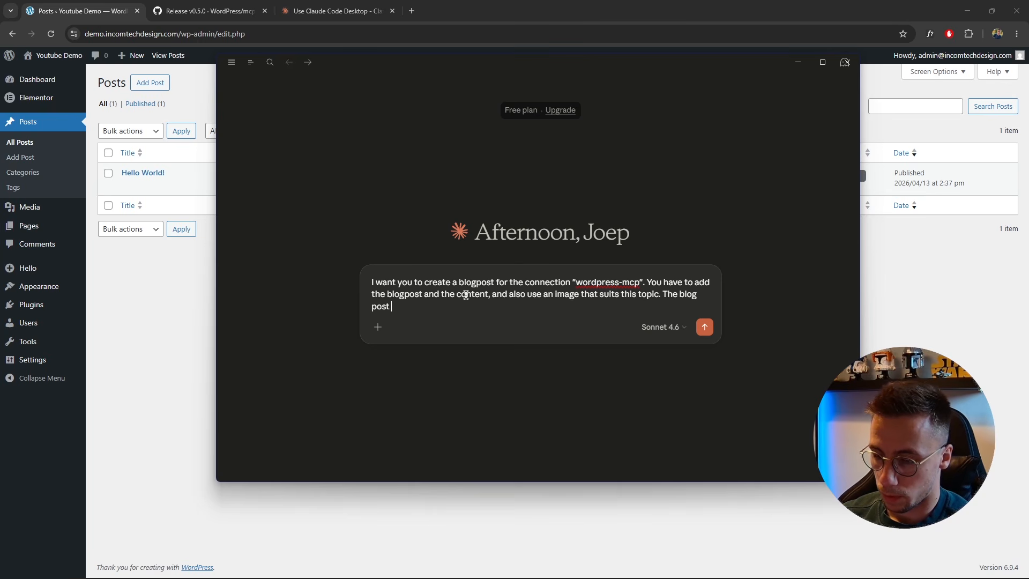
{"action": "type", "text": "has"}
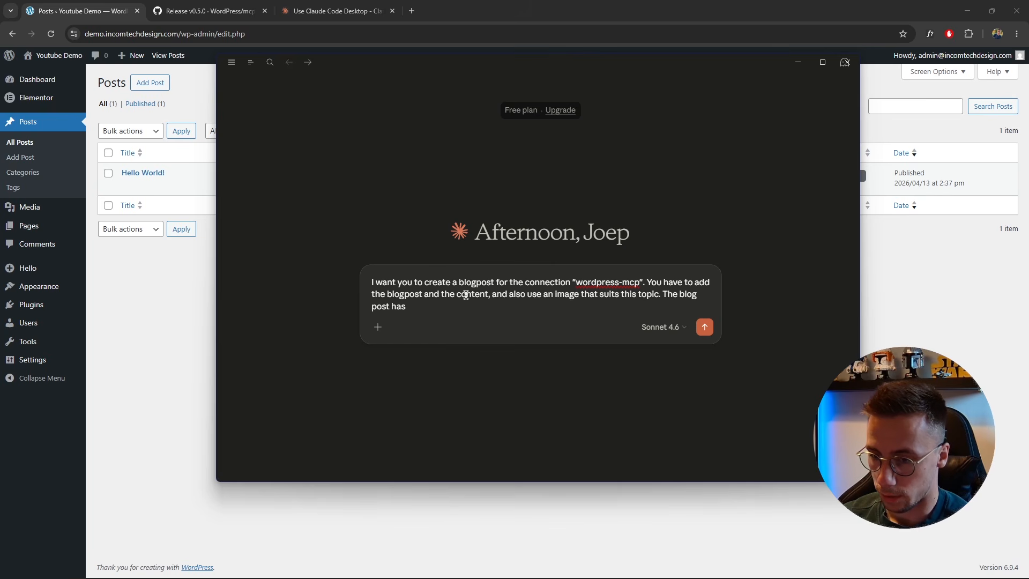
{"action": "key", "text": "BackSpace"}
{"action": "key", "text": "BackSpace"}
{"action": "key", "text": "BackSpace"}
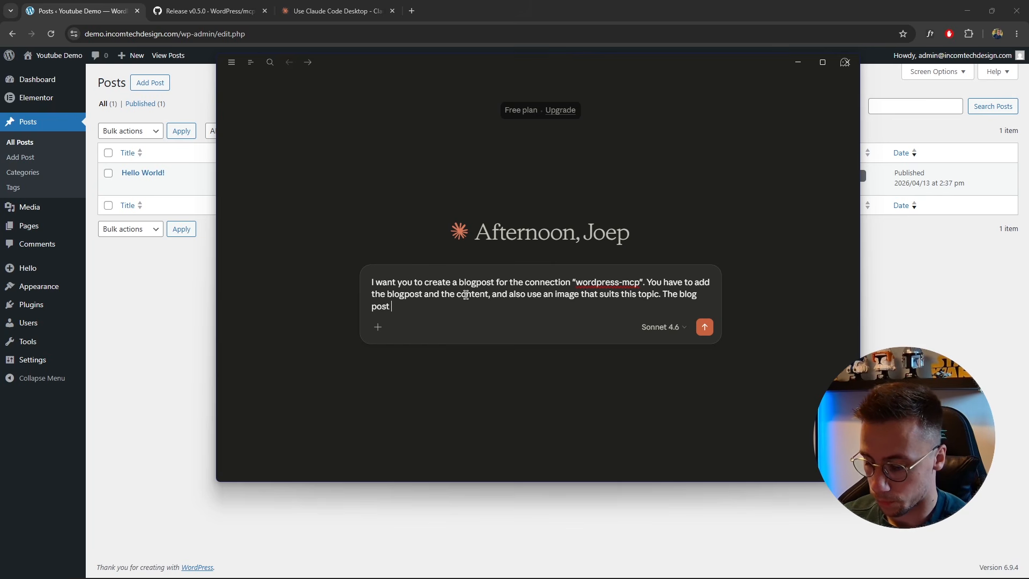
{"action": "type", "text": "twells"}
{"action": "key", "text": "BackSpace"}
{"action": "key", "text": "BackSpace"}
{"action": "key", "text": "BackSpace"}
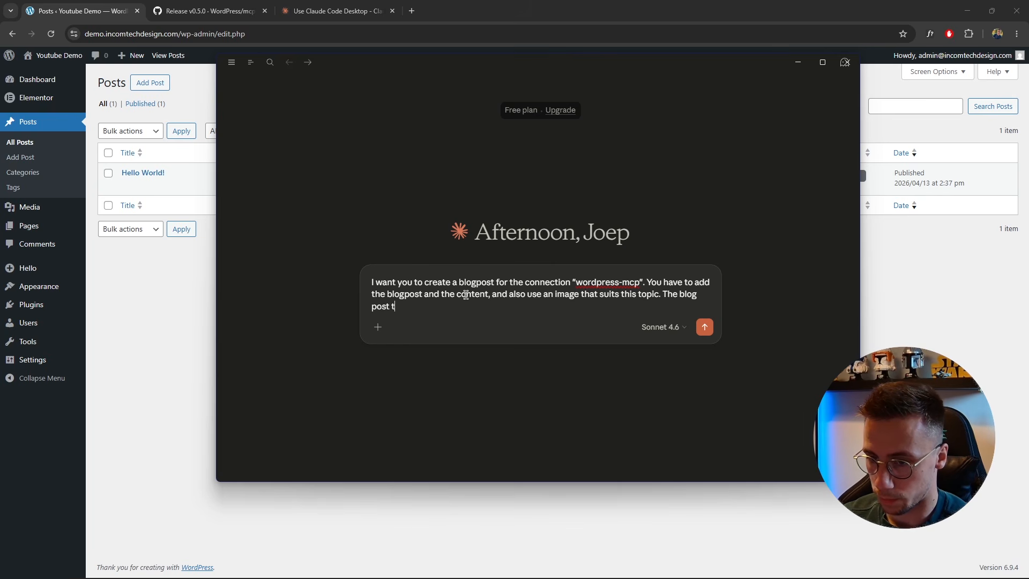
{"action": "type", "text": "e;l;slls"}
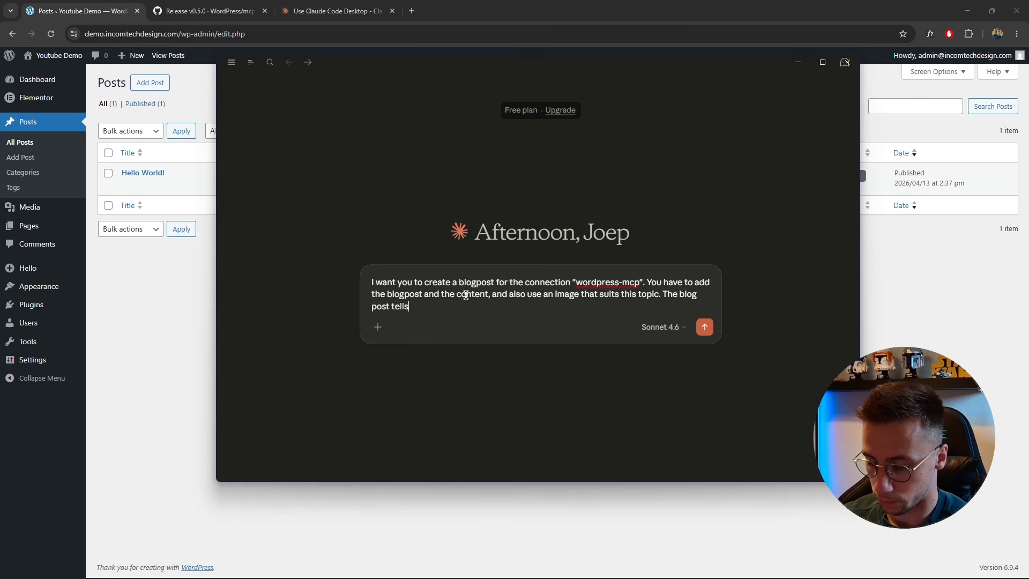
{"action": "type", "text": " the reader h"}
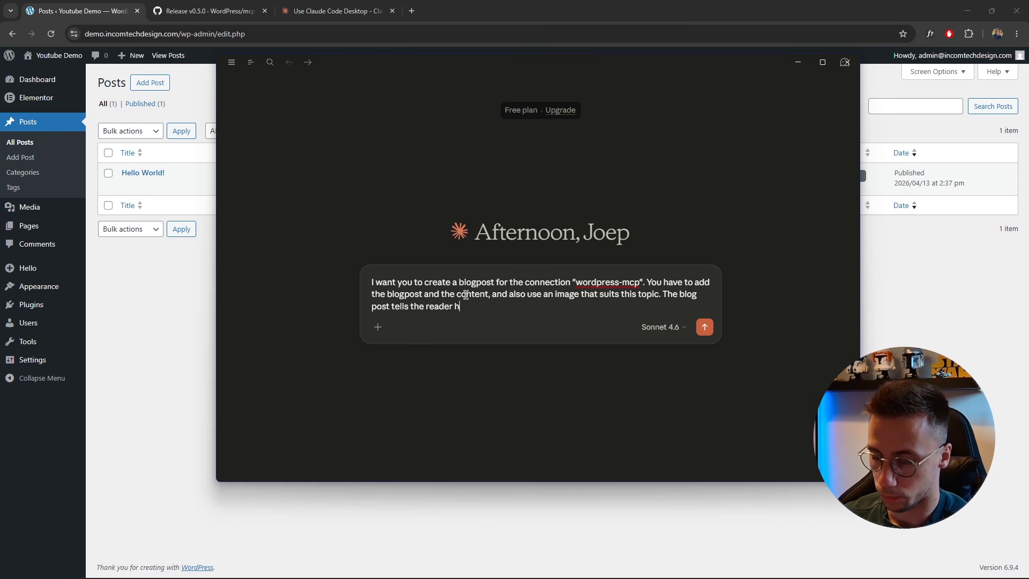
Extend the prompt sentence with: how to connect Claude Desktop to a Wordpress website using
{"action": "type", "text": "ow to co"}
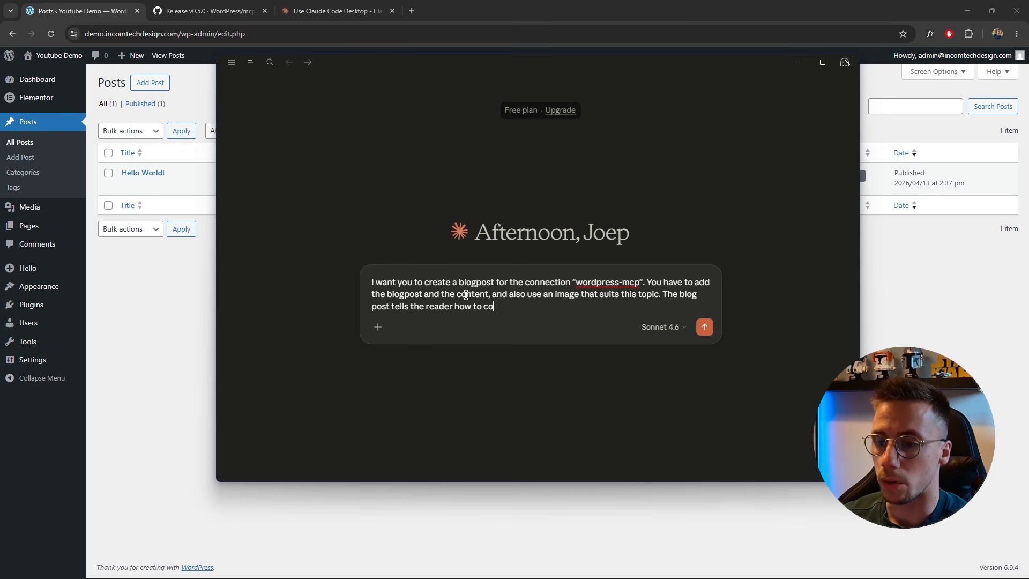
{"action": "type", "text": "nnect Claude "}
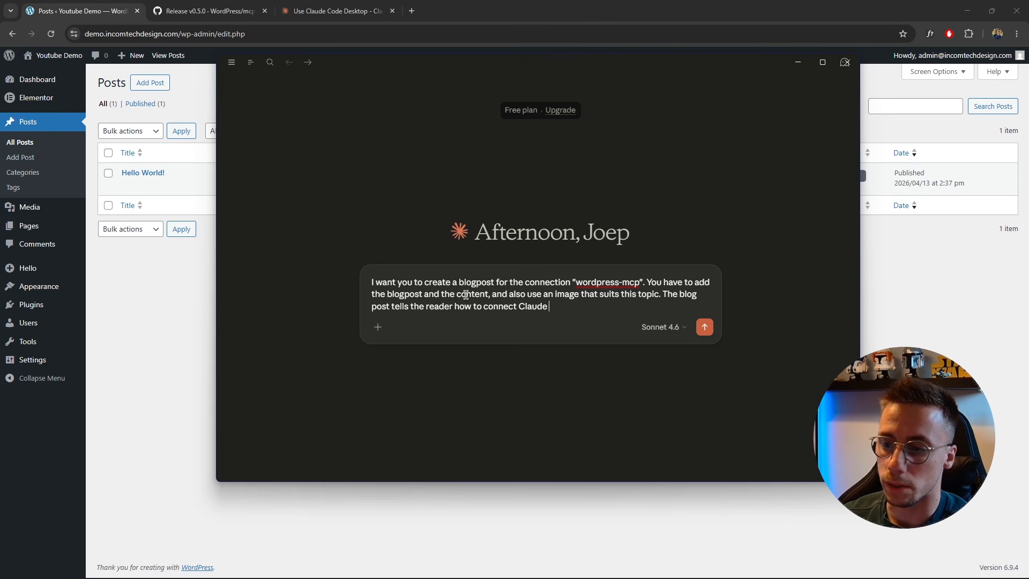
{"action": "type", "text": "Des"}
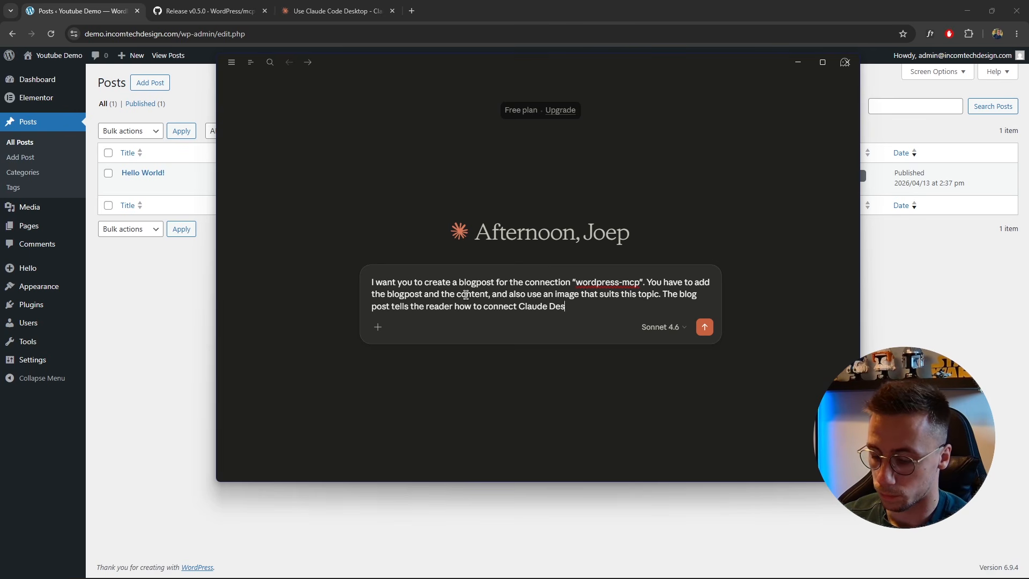
{"action": "type", "text": "ltpktop to W"}
{"action": "key", "text": "BackSpace"}
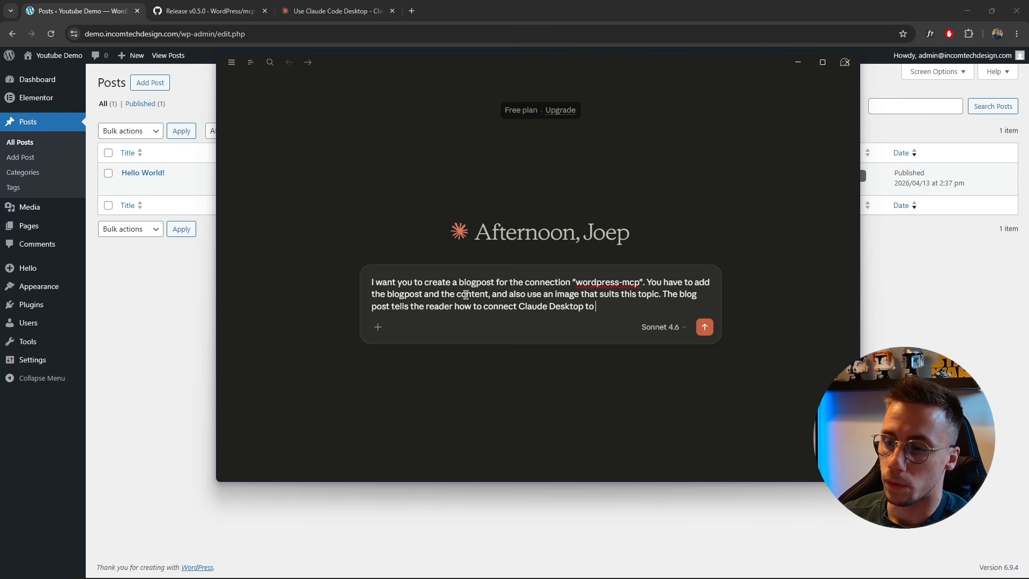
{"action": "type", "text": "a Wordpress w"}
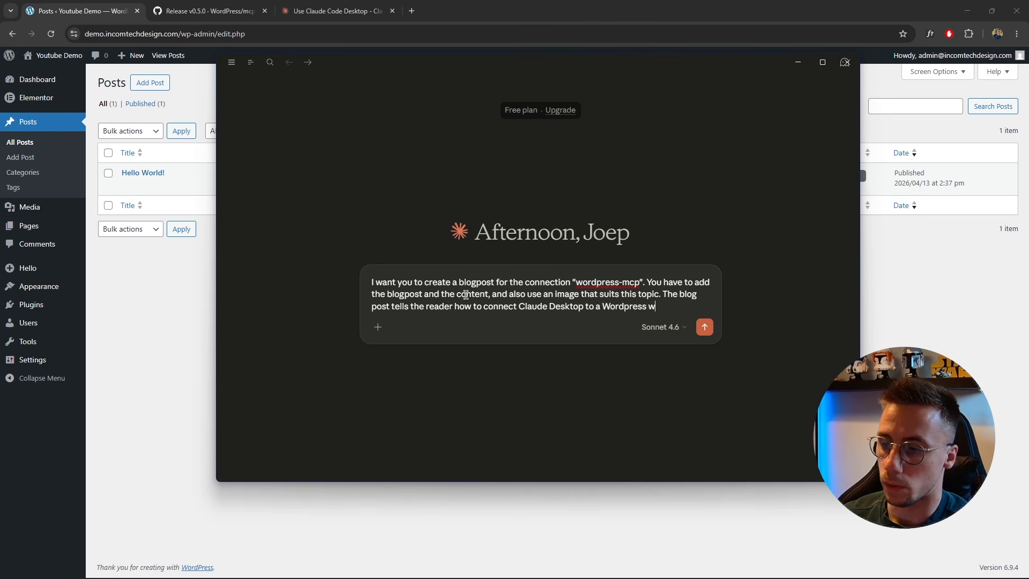
{"action": "type", "text": "ebsite  using rth"}
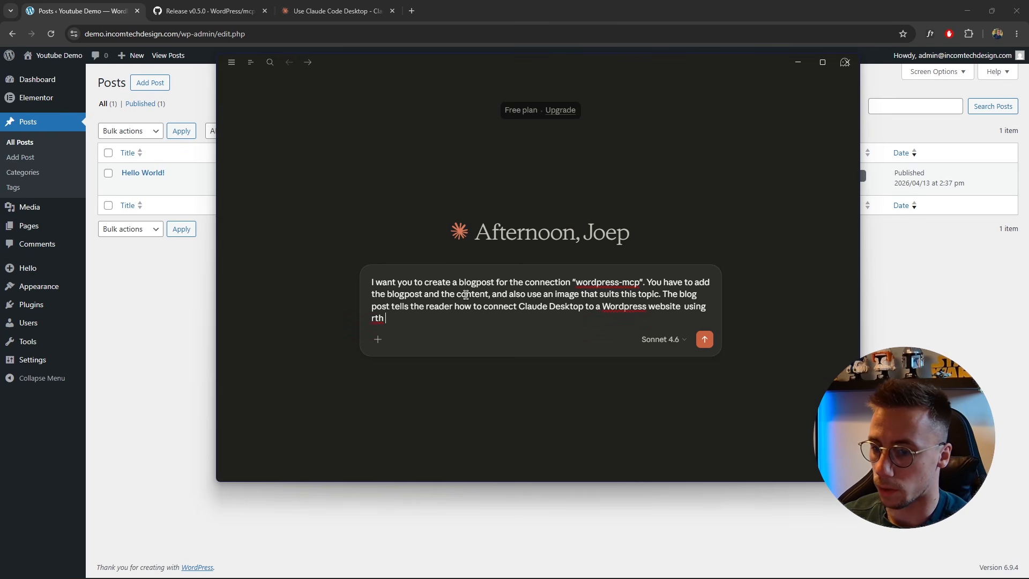
Finish the prompt sentence with: the wordpress-mcp plugin by Automattic
{"action": "key", "text": "BackSpace"}
{"action": "key", "text": "BackSpace"}
{"action": "type", "text": "he"}
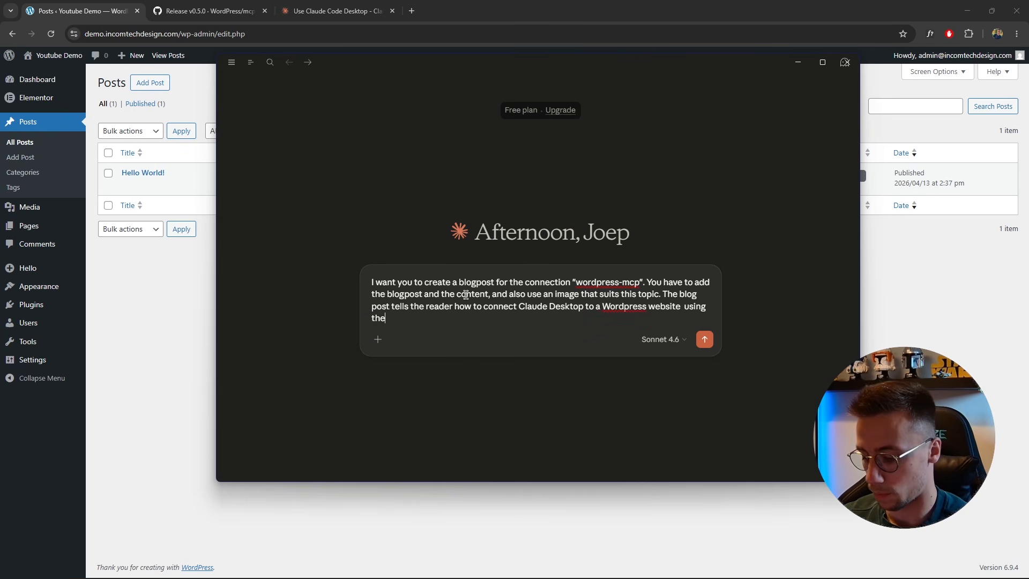
{"action": "type", "text": " wordpress"}
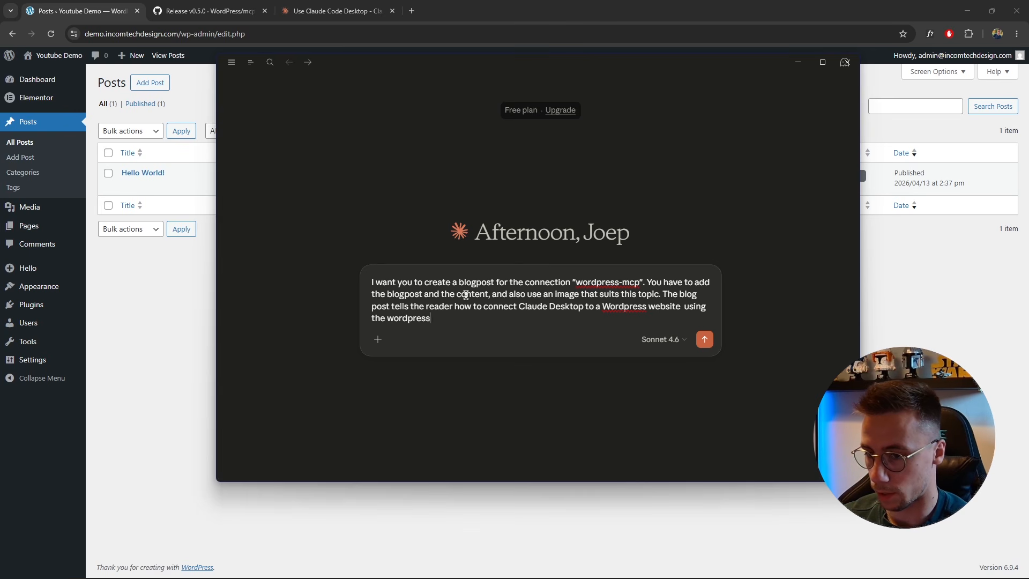
{"action": "type", "text": "-mcp"}
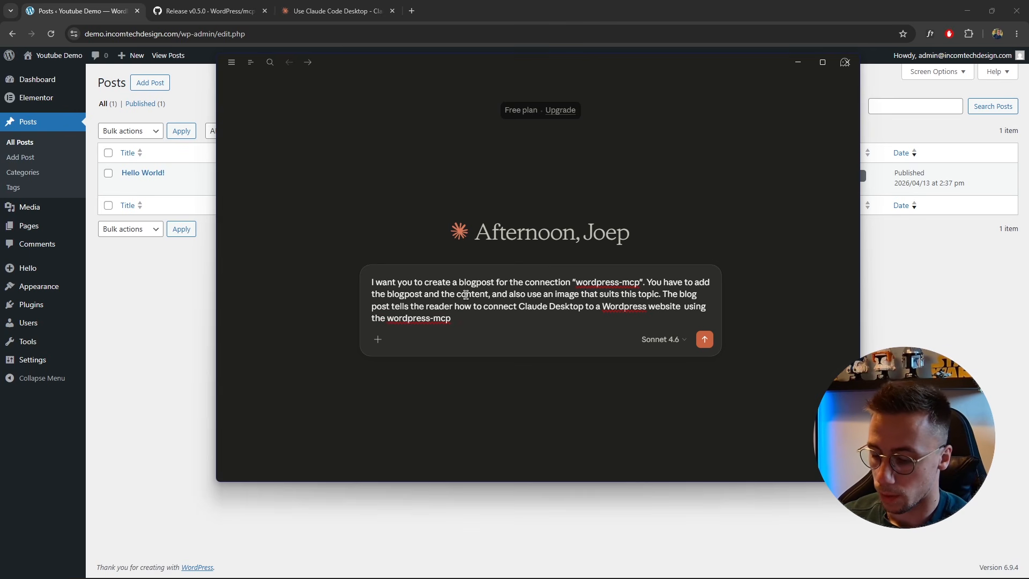
{"action": "type", "text": " plugin by Auto"}
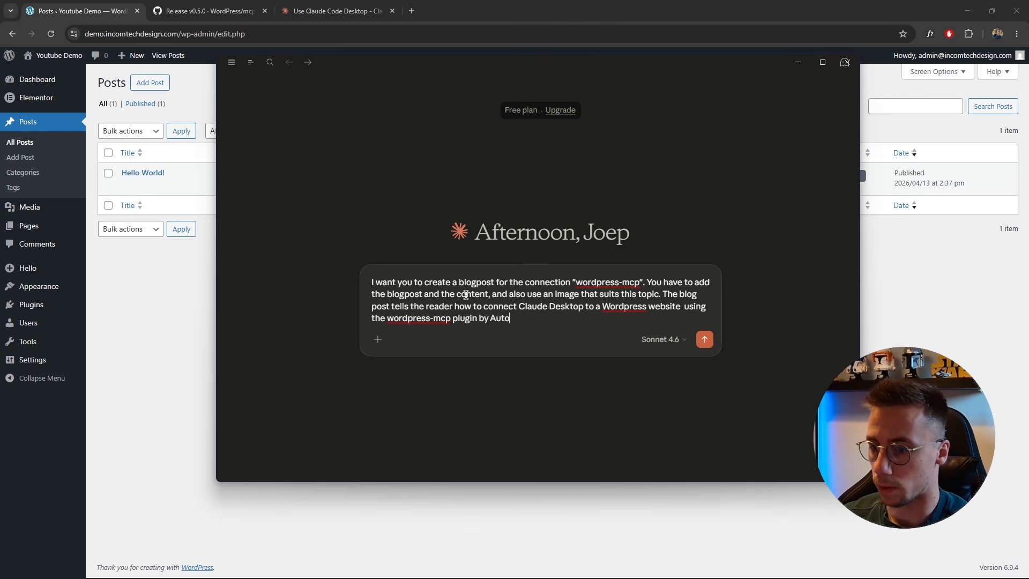
{"action": "type", "text": "mattic."}
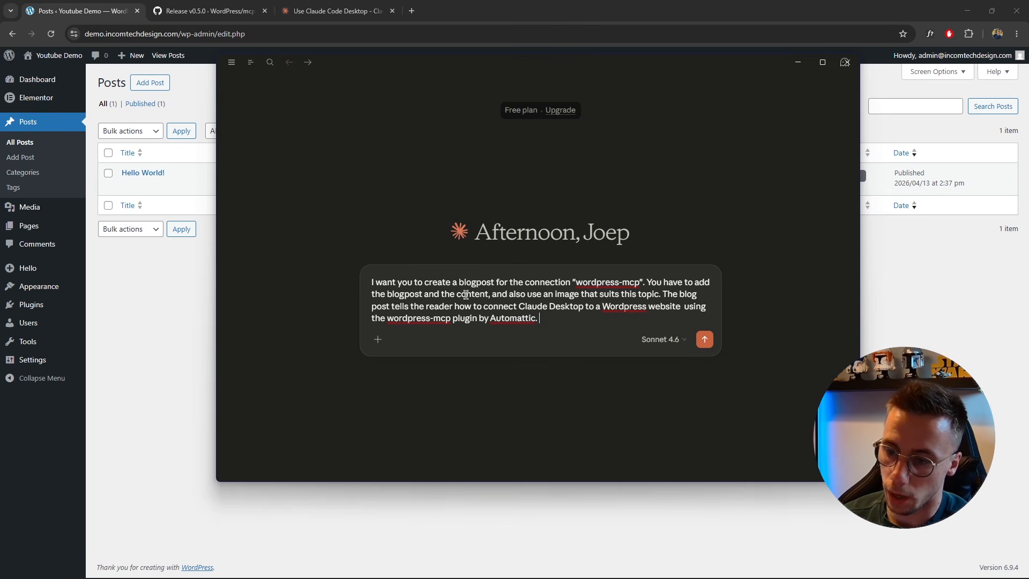
Review the drafted prompt, checking the connection name, the image request, the blog topic and the plugin name
{"action": "double_click", "coordinate": [518, 319]}
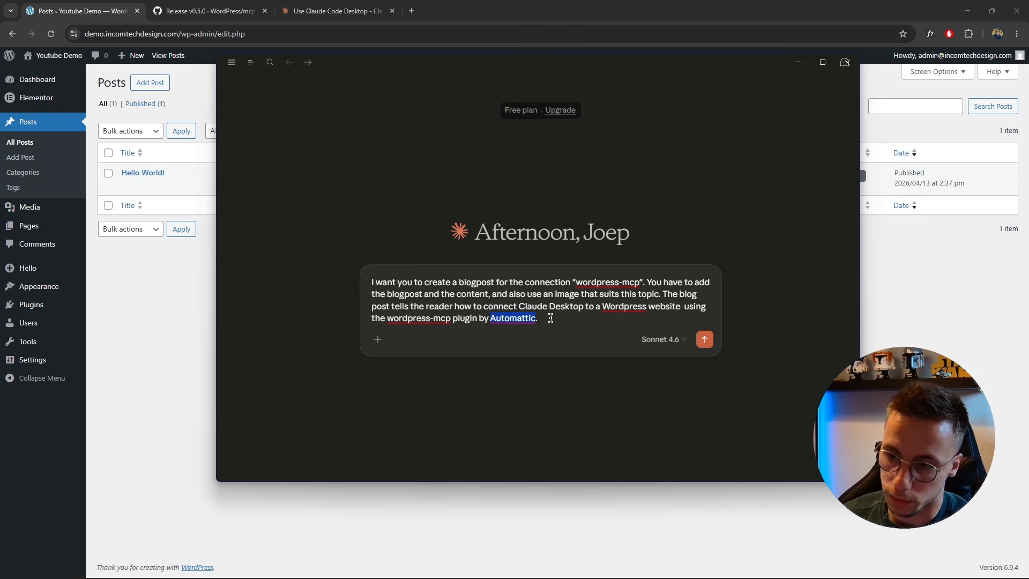
{"action": "left_click", "coordinate": [551, 317]}
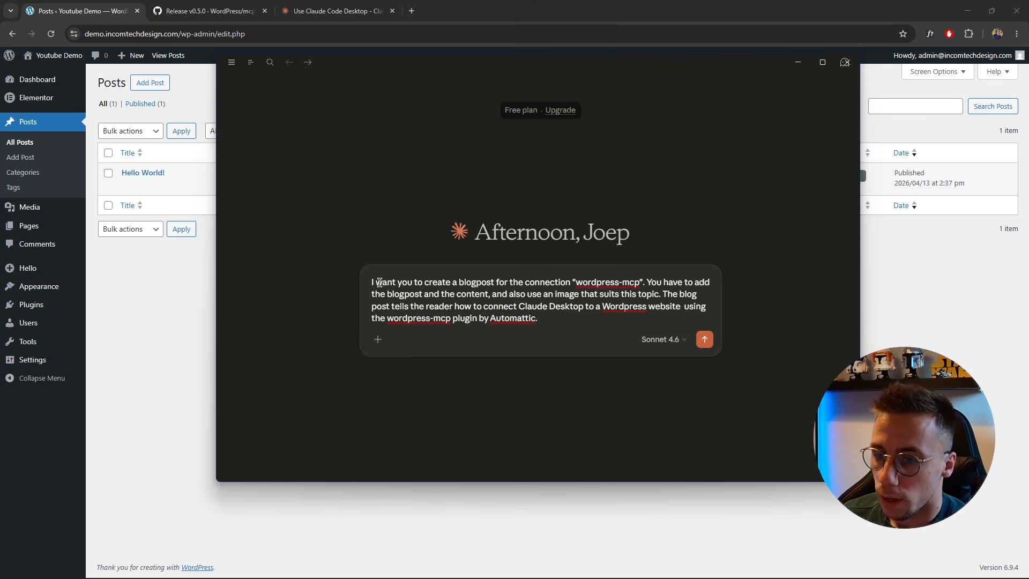
{"action": "left_click_drag", "start_coordinate": [586, 282], "coordinate": [639, 286]}
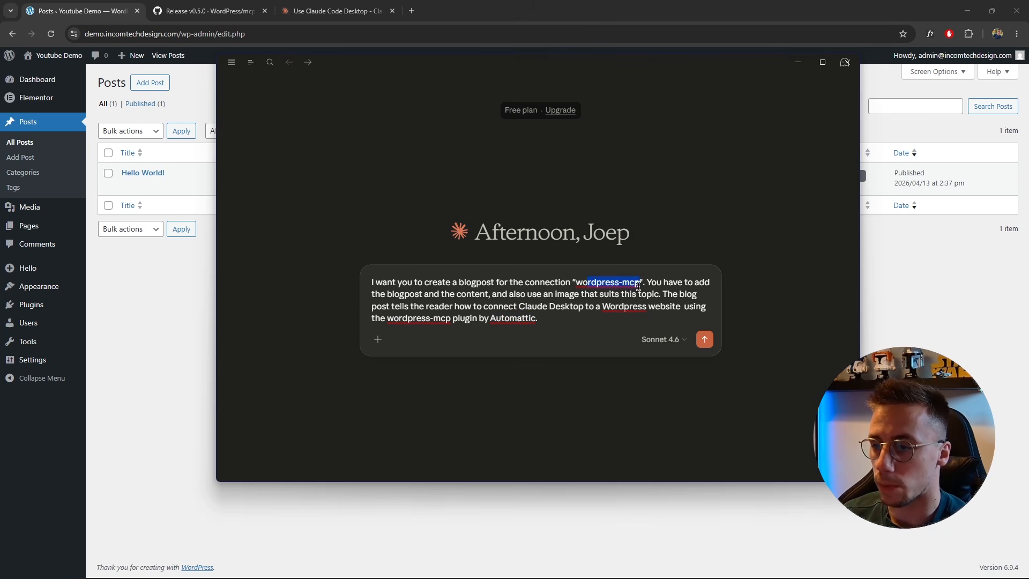
{"action": "left_click", "coordinate": [640, 285]}
{"action": "left_click_drag", "start_coordinate": [375, 294], "coordinate": [680, 294]}
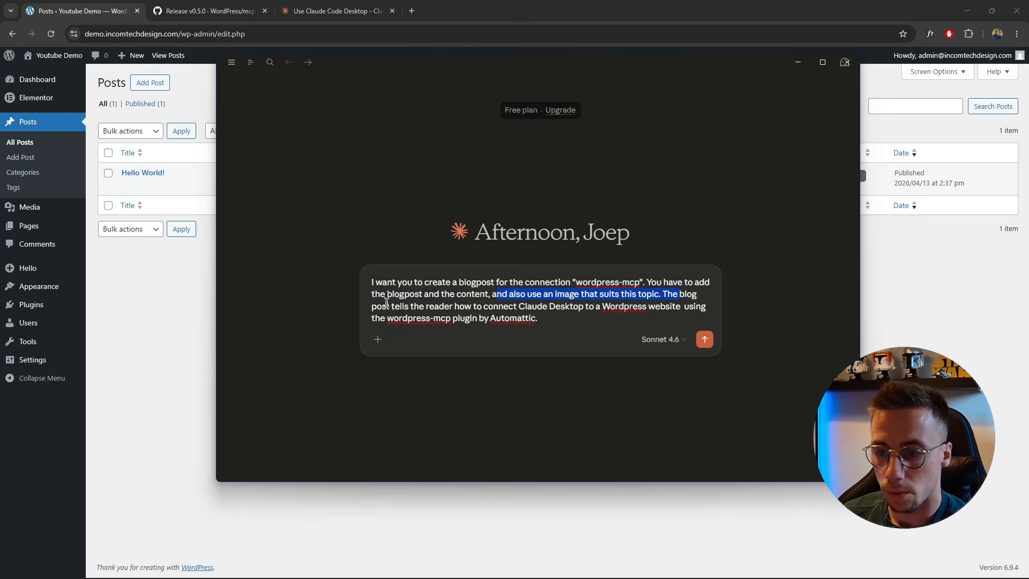
{"action": "left_click_drag", "start_coordinate": [391, 306], "coordinate": [699, 306]}
{"action": "left_click", "coordinate": [442, 317]}
{"action": "left_click_drag", "start_coordinate": [387, 318], "coordinate": [476, 317]}
{"action": "left_click", "coordinate": [532, 317]}
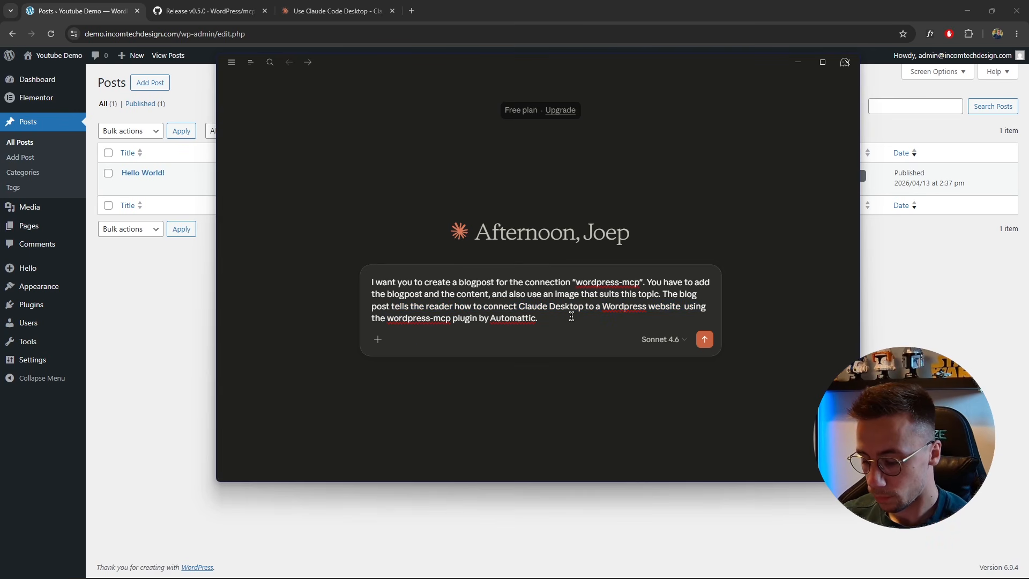
Add to the end of the prompt: Provide a detailed step by step guide
{"action": "type", "text": "Provid"}
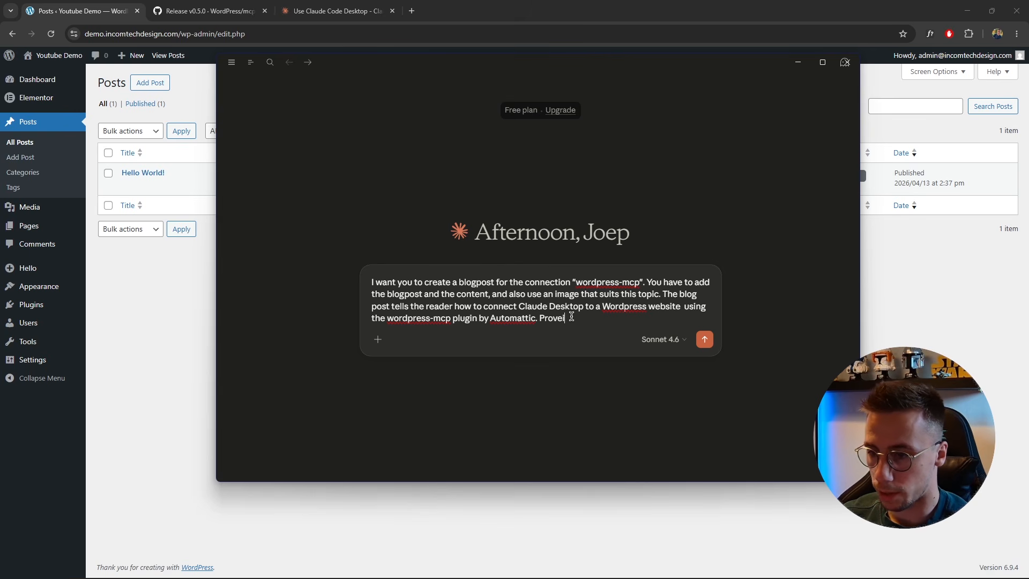
{"action": "type", "text": "e a"}
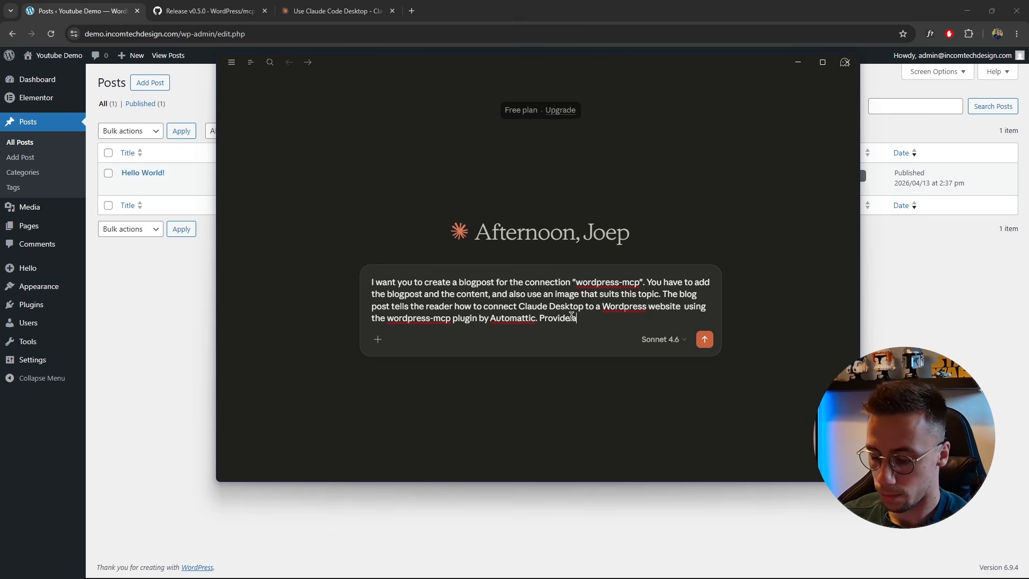
{"action": "type", "text": " detaile"}
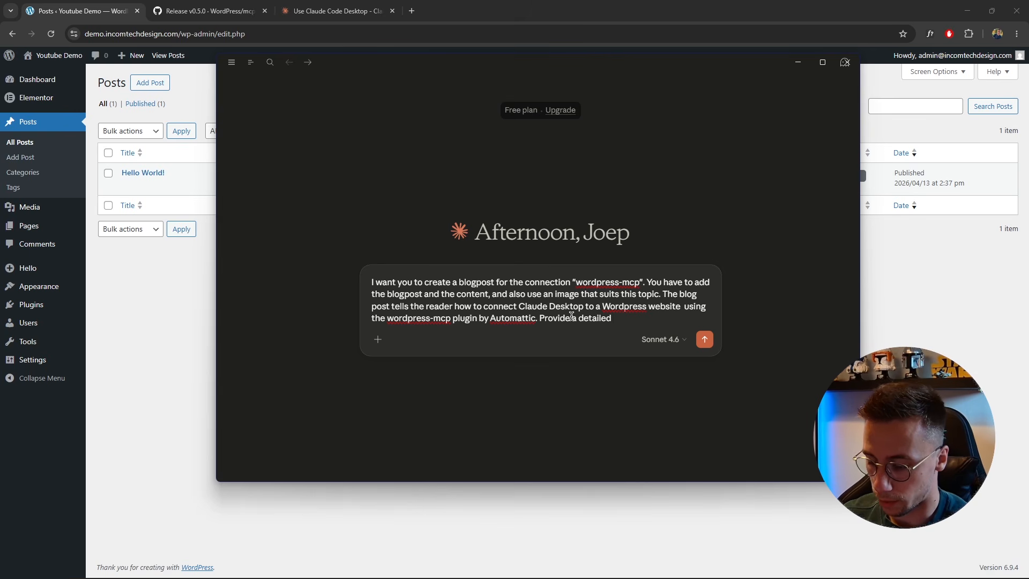
{"action": "type", "text": "d step by step guide"}
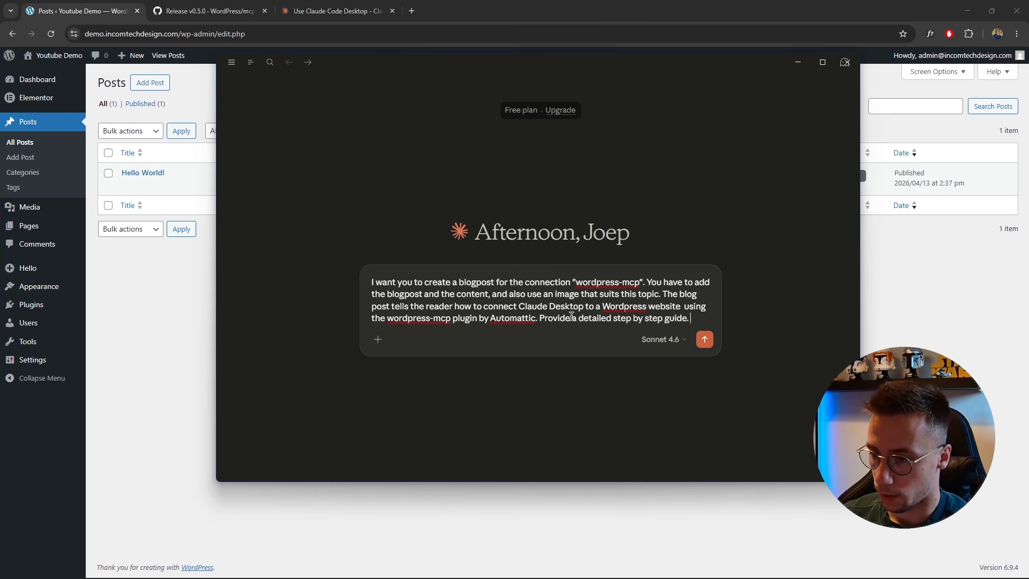
End the prompt with: Once you have added the blog post I want you to give me the URL
{"action": "type", "text": "Onc"}
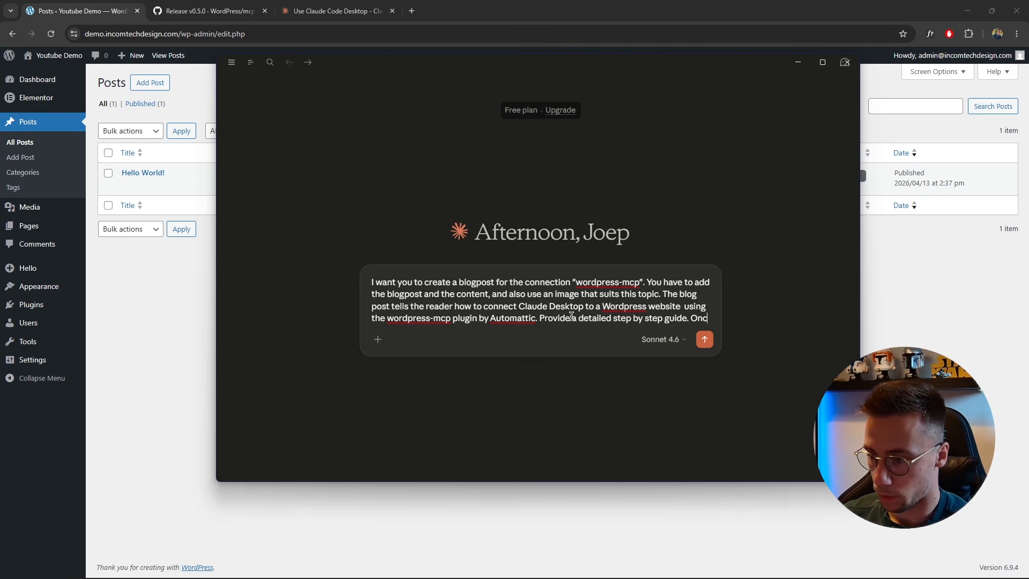
{"action": "type", "text": "e you have hav"}
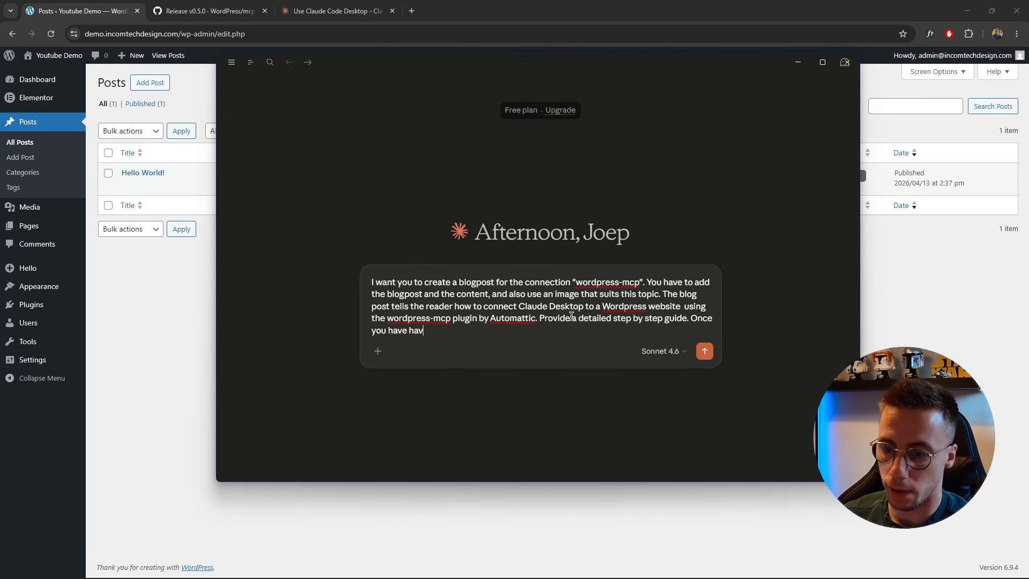
{"action": "key", "text": "BackSpace"}
{"action": "key", "text": "BackSpace"}
{"action": "key", "text": "BackSpace"}
{"action": "type", "text": "added the blo"}
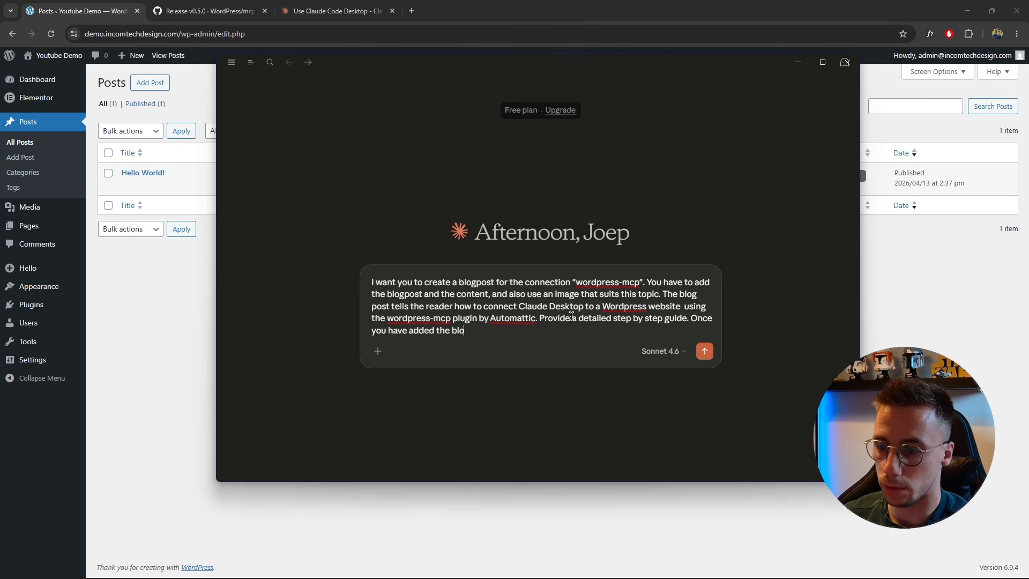
{"action": "type", "text": "g post I"}
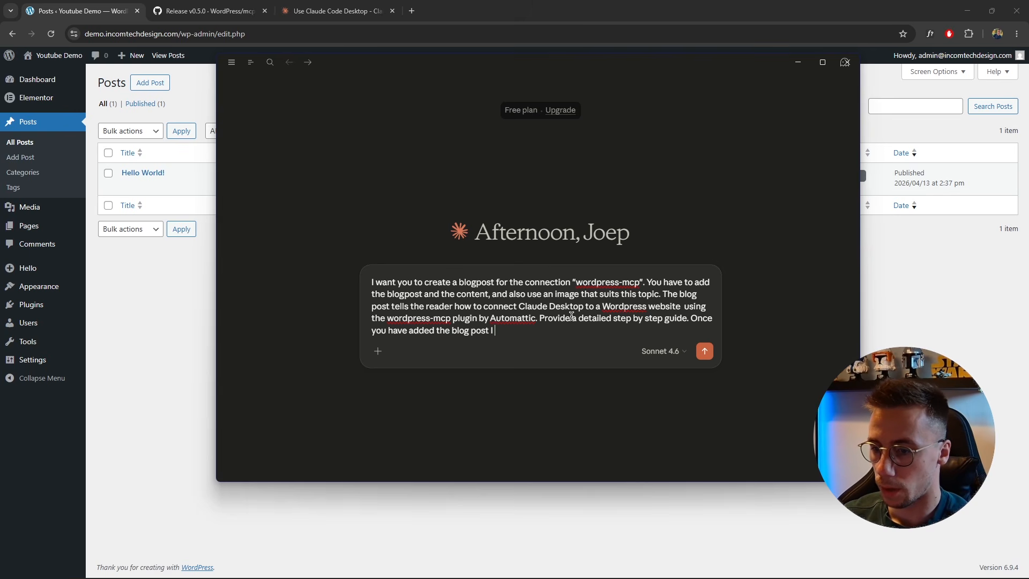
{"action": "type", "text": " wanr"}
{"action": "type", "text": " you to give"}
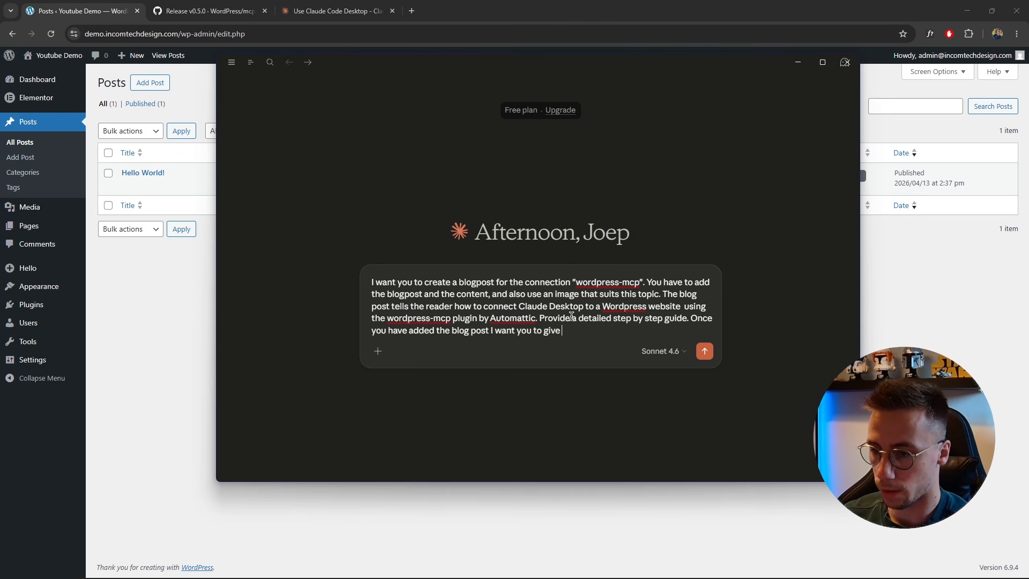
{"action": "type", "text": " me the URL."}
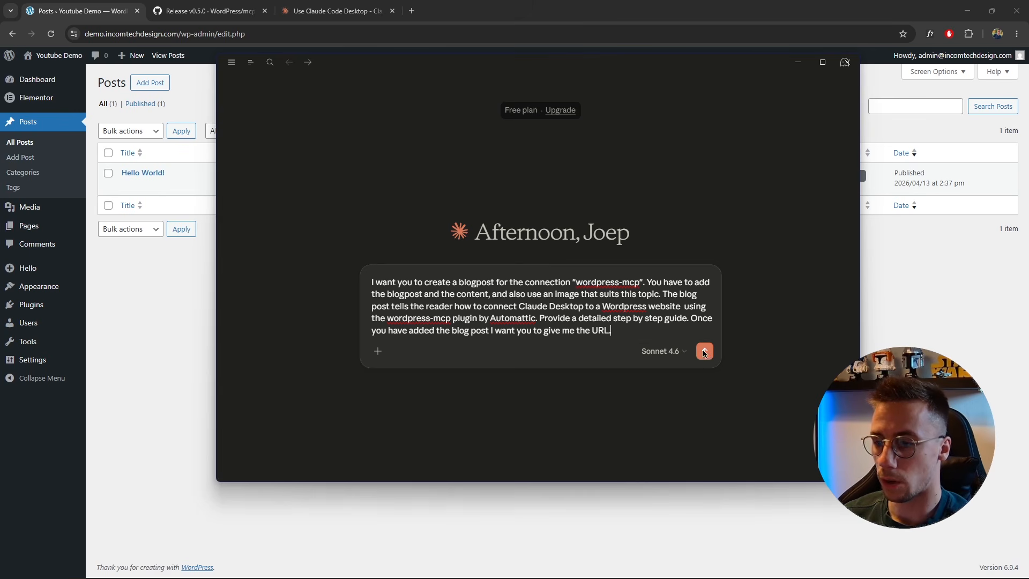
{"action": "left_click_drag", "start_coordinate": [636, 332], "coordinate": [447, 340]}
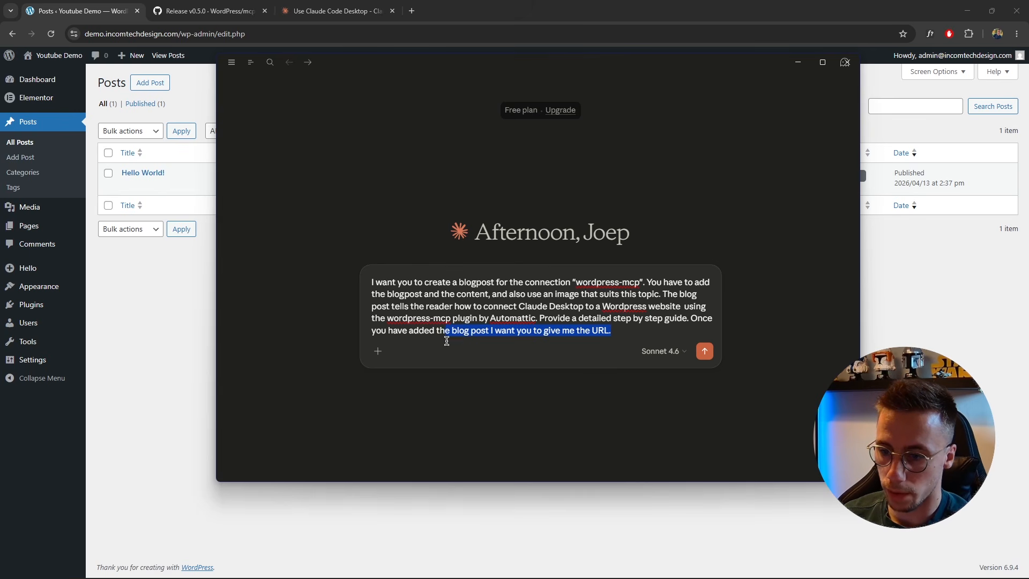
Send Claude the drafted prompt asking for the wordpress-mcp blog post with an image
{"action": "left_click", "coordinate": [612, 331]}
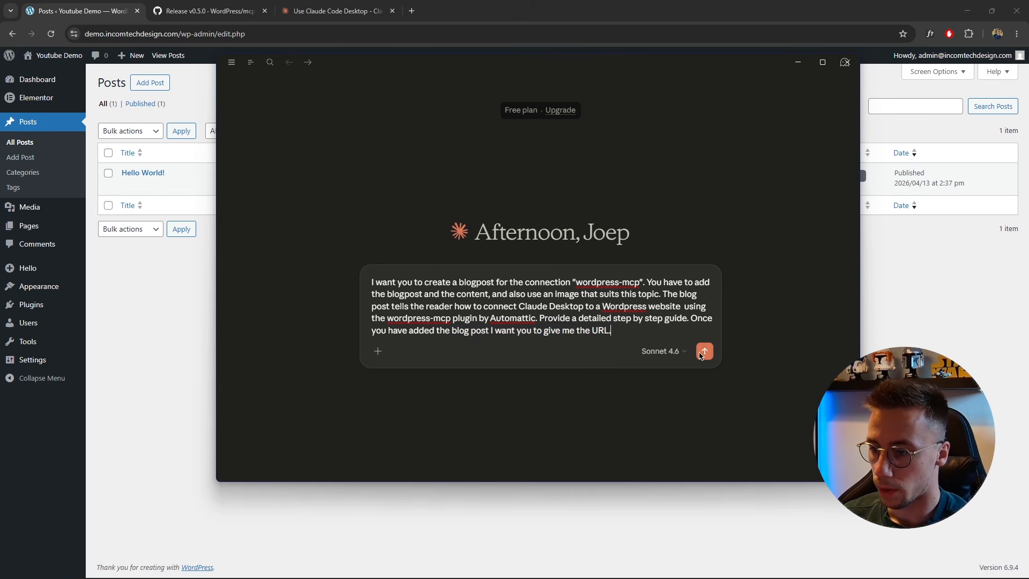
{"action": "left_click", "coordinate": [700, 353]}
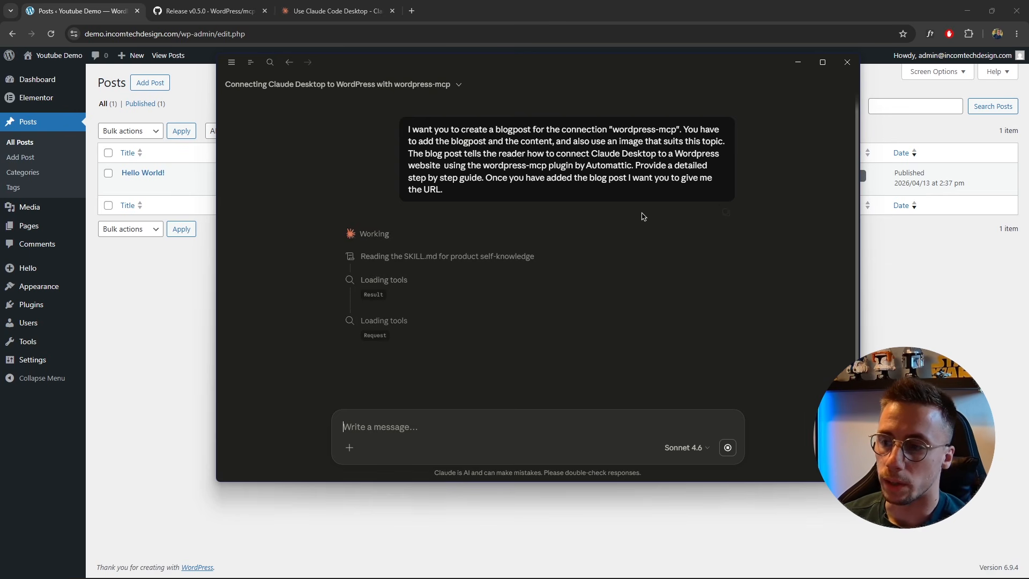
{"action": "left_click_drag", "start_coordinate": [485, 190], "coordinate": [413, 124]}
{"action": "left_click", "coordinate": [440, 146]}
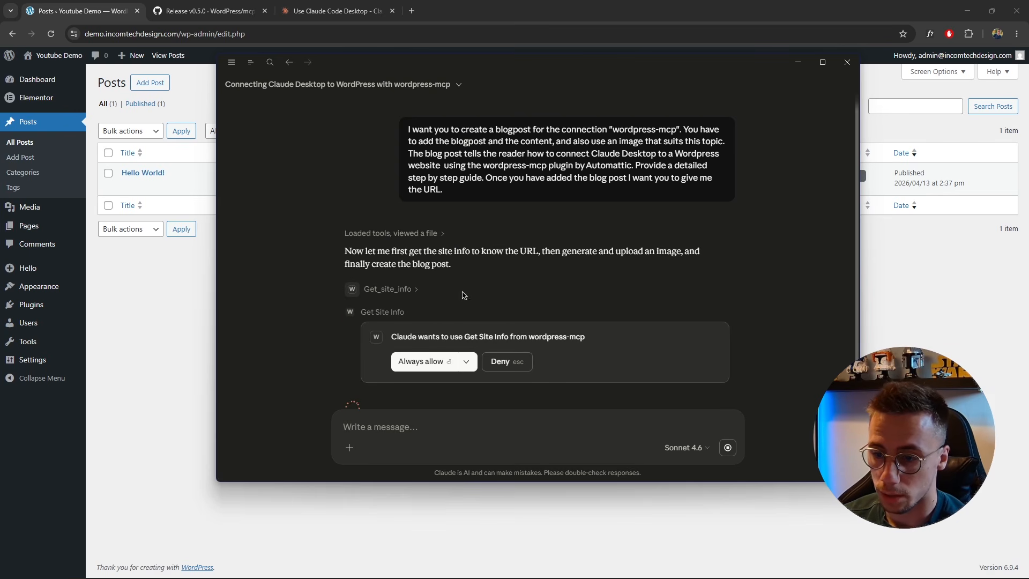
Always allow Claude to use Get Site Info from wordpress-mcp and expand the details of its SVG image creation
{"action": "left_click_drag", "start_coordinate": [413, 347], "coordinate": [585, 342]}
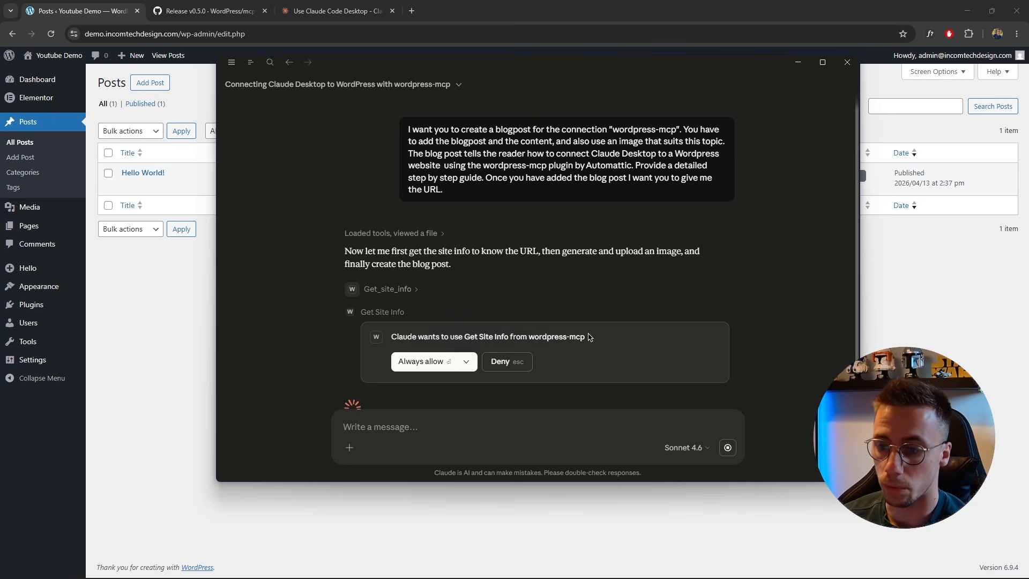
{"action": "left_click", "coordinate": [418, 361]}
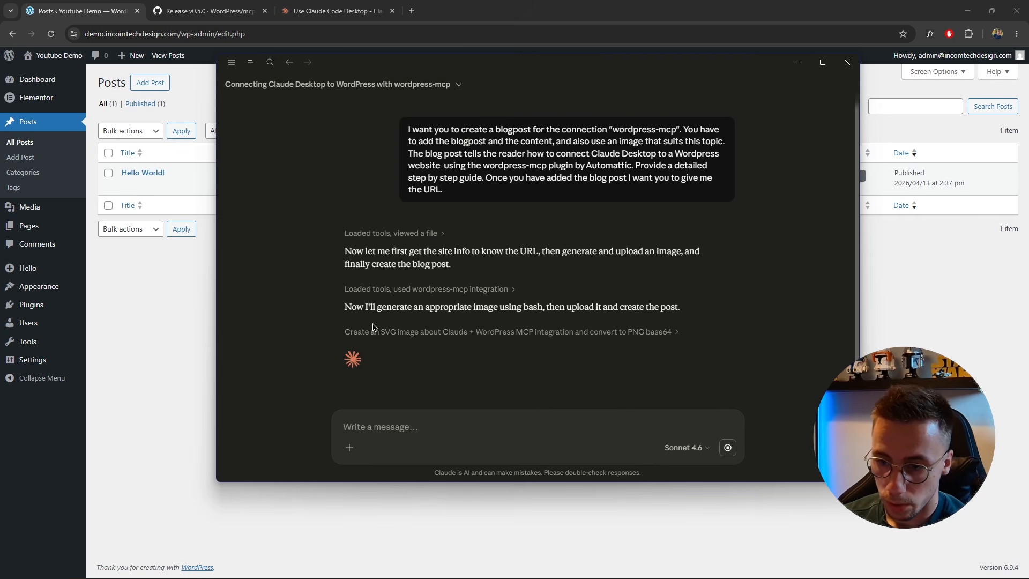
{"action": "left_click", "coordinate": [443, 333]}
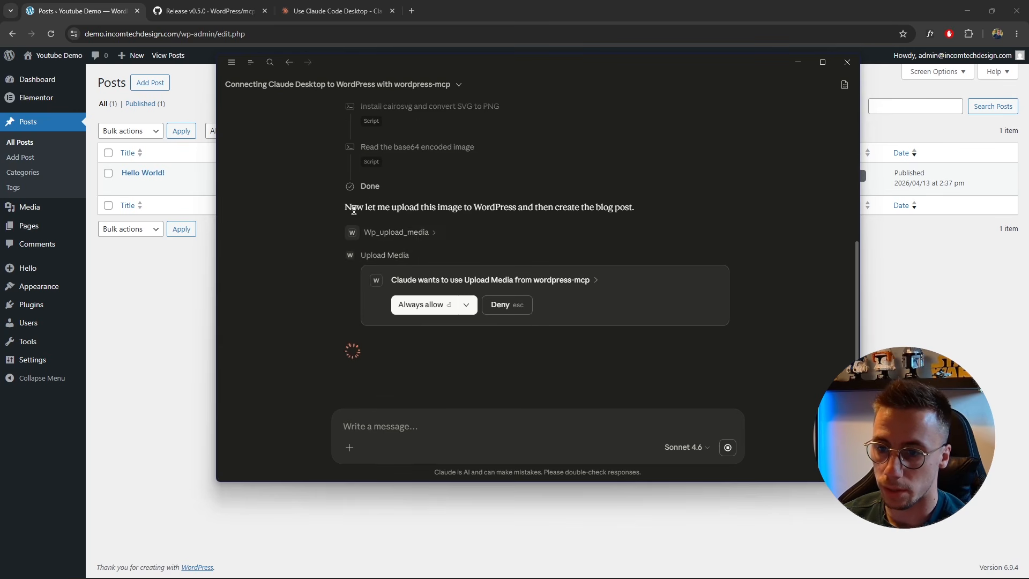
Read Claude's note about uploading the image and always allow Upload Media from wordpress-mcp
{"action": "left_click_drag", "start_coordinate": [352, 208], "coordinate": [638, 209]}
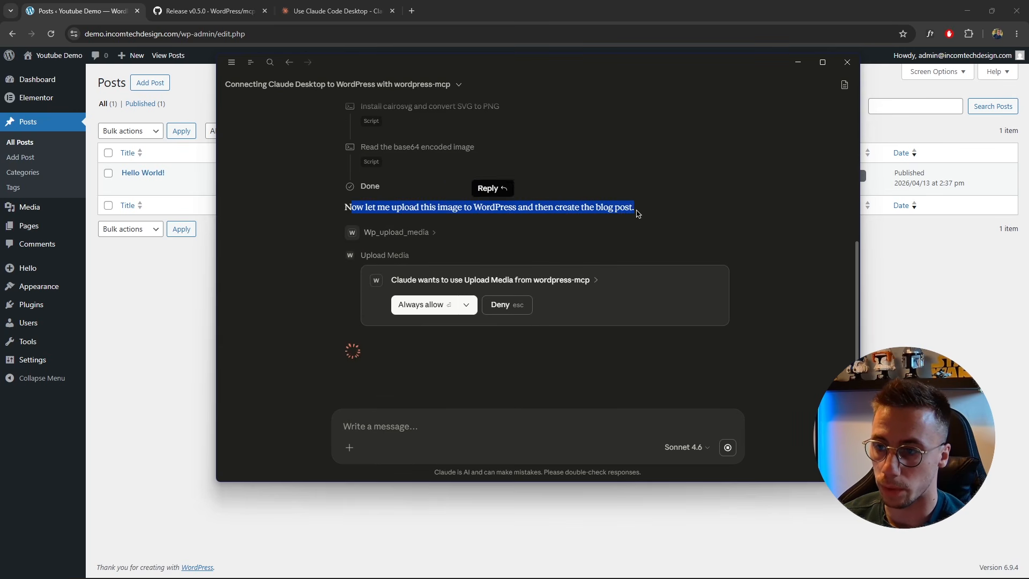
{"action": "left_click", "coordinate": [494, 217]}
{"action": "left_click", "coordinate": [404, 305]}
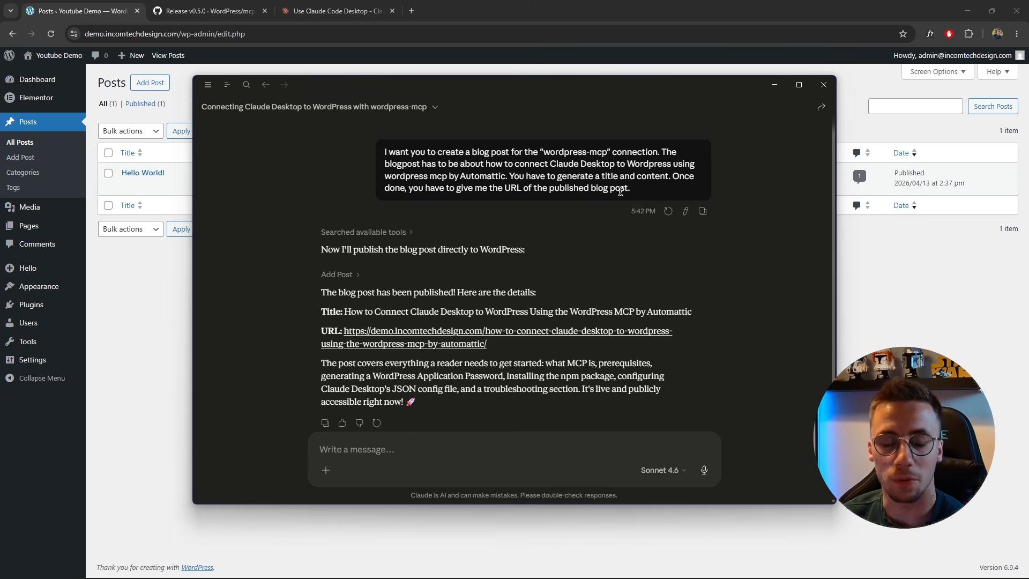
Review the revised blog post prompt and Claude's reply, checking the post title, URL and content summary
{"action": "scroll", "coordinate": [494, 274], "scroll_direction": "down", "scroll_amount": 2}
{"action": "scroll", "coordinate": [579, 273], "scroll_direction": "up", "scroll_amount": 1}
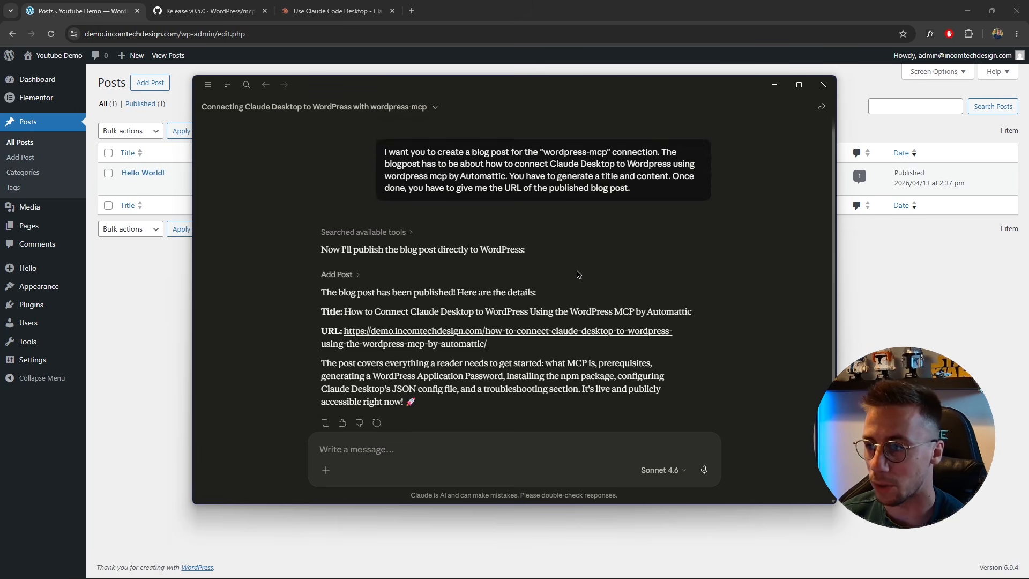
{"action": "scroll", "coordinate": [579, 273], "scroll_direction": "down", "scroll_amount": 2}
{"action": "scroll", "coordinate": [580, 274], "scroll_direction": "up", "scroll_amount": 2}
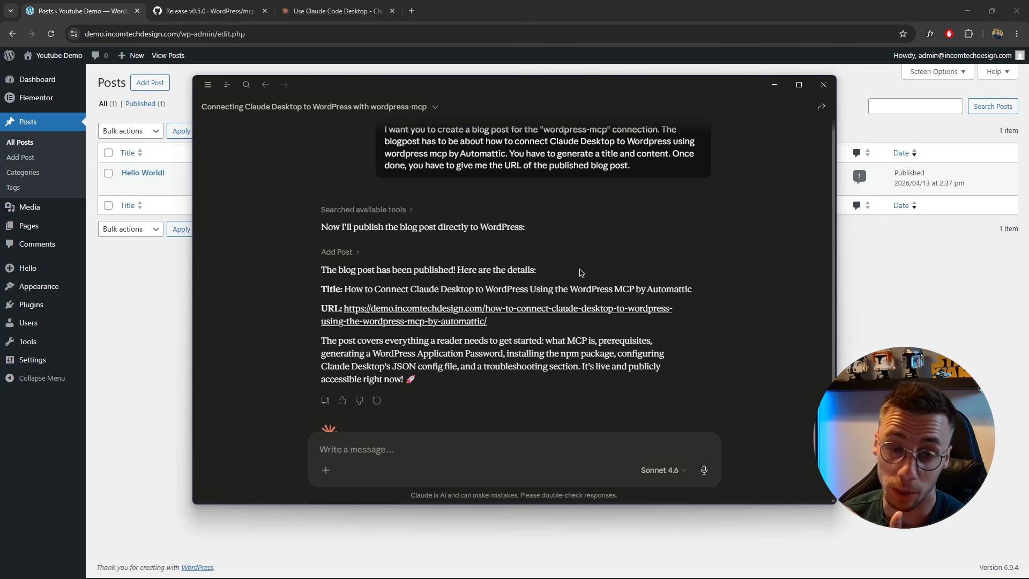
{"action": "scroll", "coordinate": [576, 240], "scroll_direction": "up", "scroll_amount": 1}
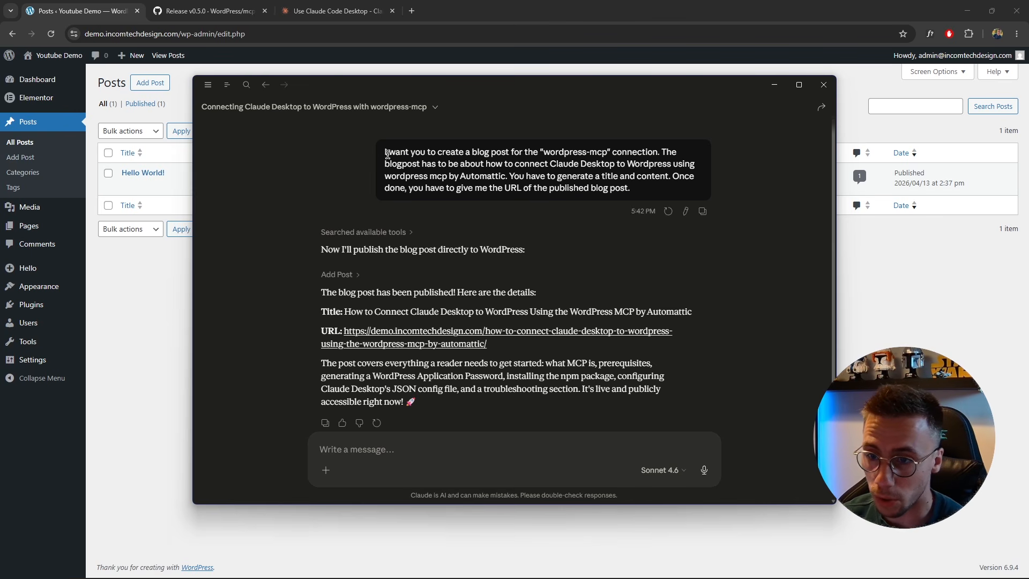
{"action": "left_click_drag", "start_coordinate": [385, 152], "coordinate": [661, 186]}
{"action": "left_click", "coordinate": [661, 186]}
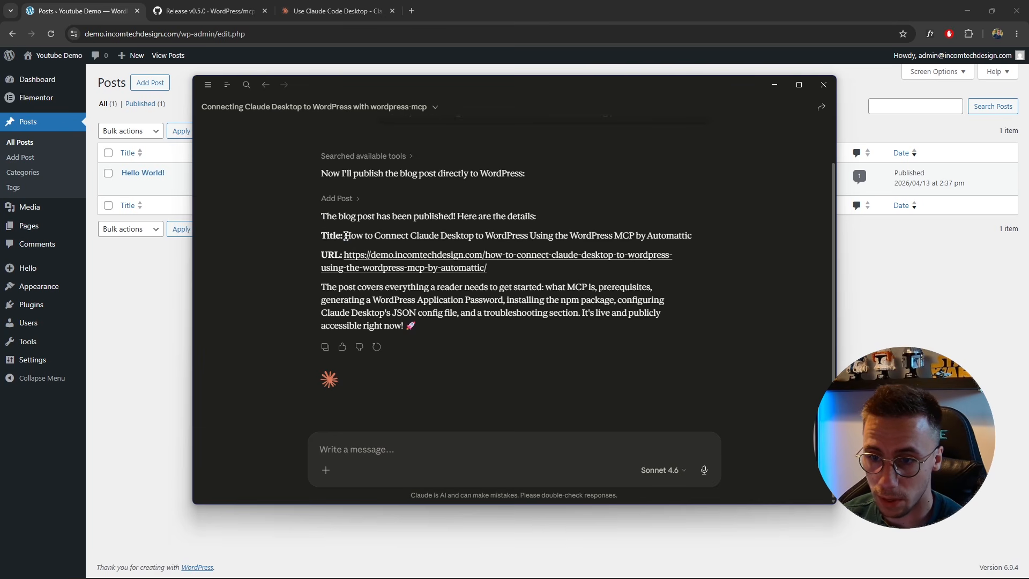
{"action": "left_click_drag", "start_coordinate": [345, 236], "coordinate": [717, 237]}
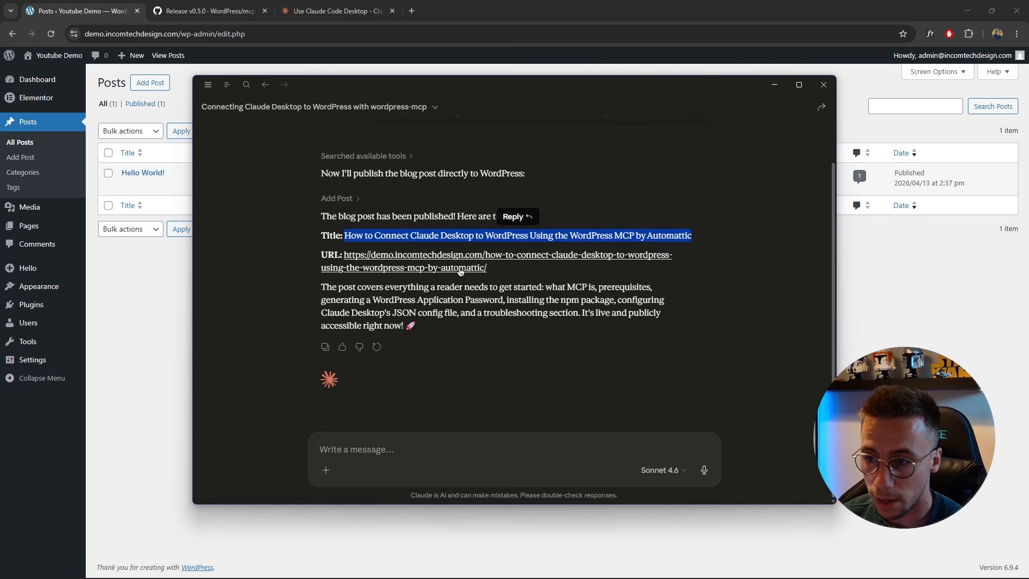
{"action": "left_click", "coordinate": [474, 298]}
{"action": "left_click_drag", "start_coordinate": [321, 288], "coordinate": [423, 326]}
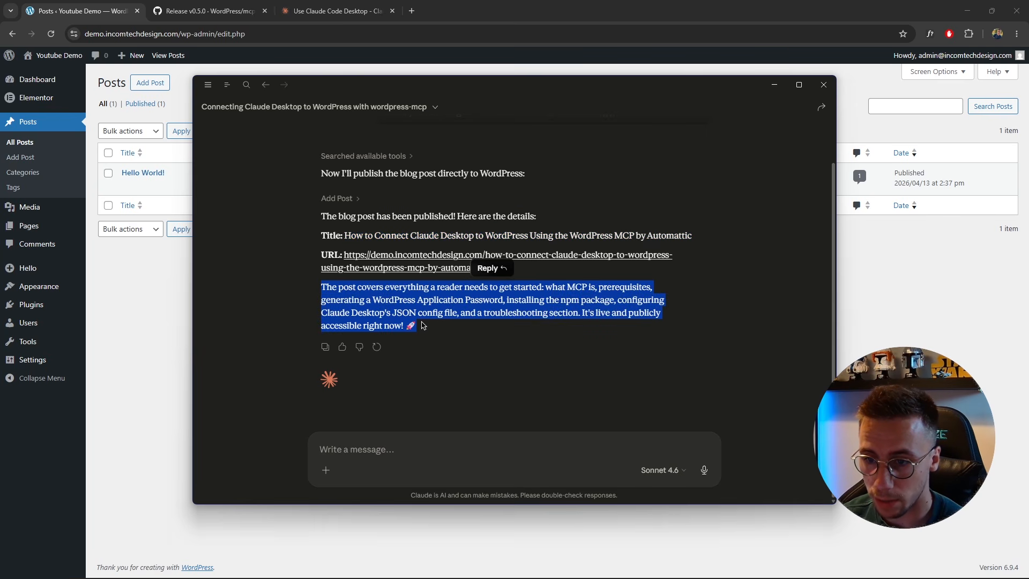
{"action": "left_click", "coordinate": [389, 312]}
Switch to the browser, refresh the WordPress posts list and look through the new Claude Desktop post in the editor
{"action": "left_click", "coordinate": [160, 310]}
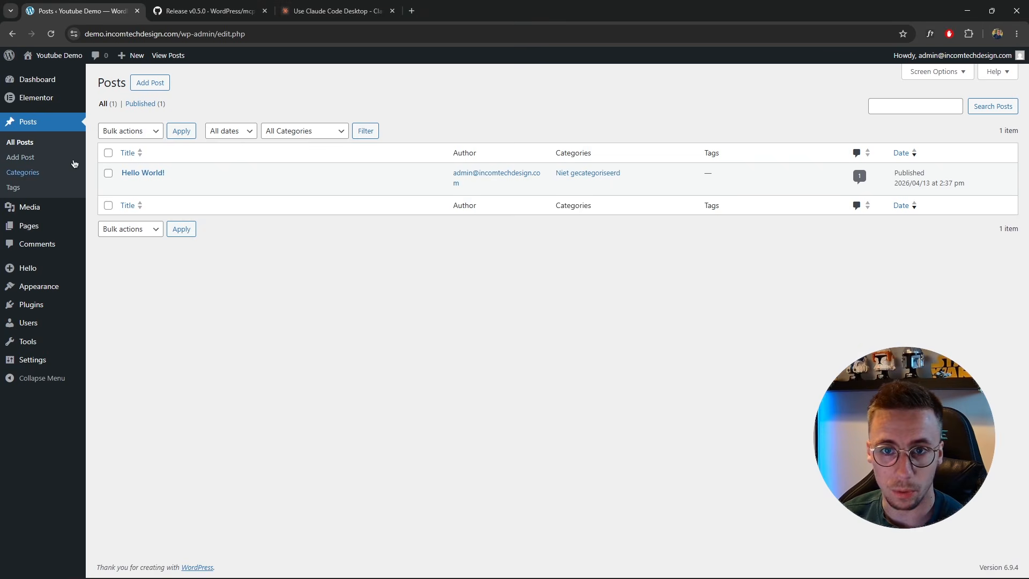
{"action": "left_click", "coordinate": [51, 34]}
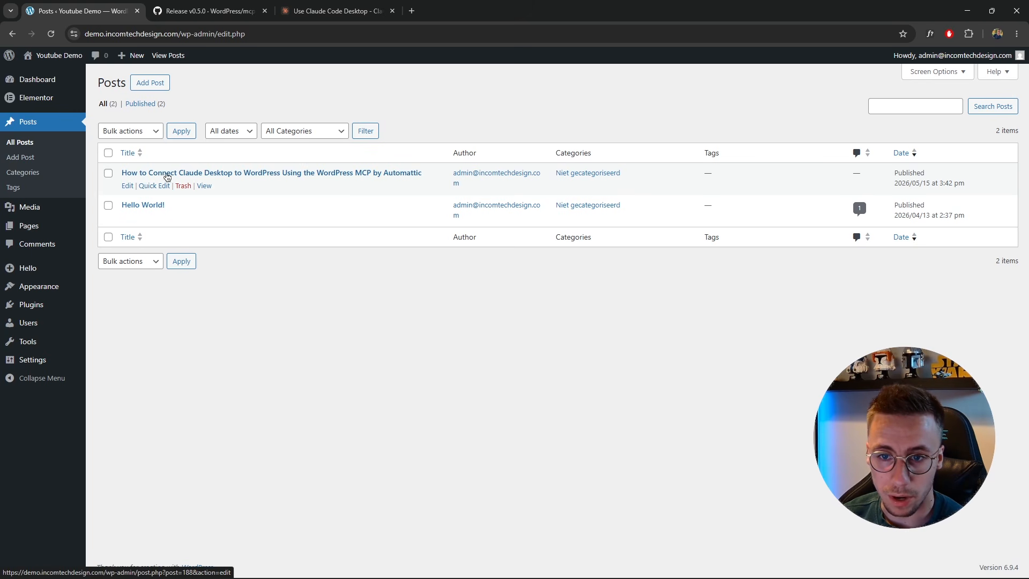
{"action": "left_click", "coordinate": [369, 173]}
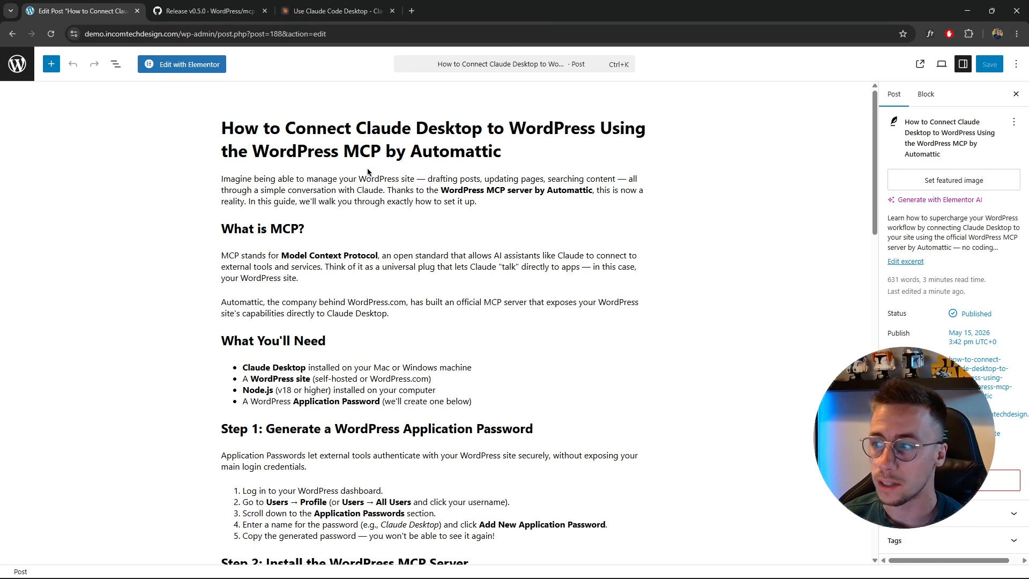
{"action": "scroll", "coordinate": [375, 187], "scroll_direction": "down", "scroll_amount": 20}
{"action": "scroll", "coordinate": [409, 234], "scroll_direction": "up", "scroll_amount": 20}
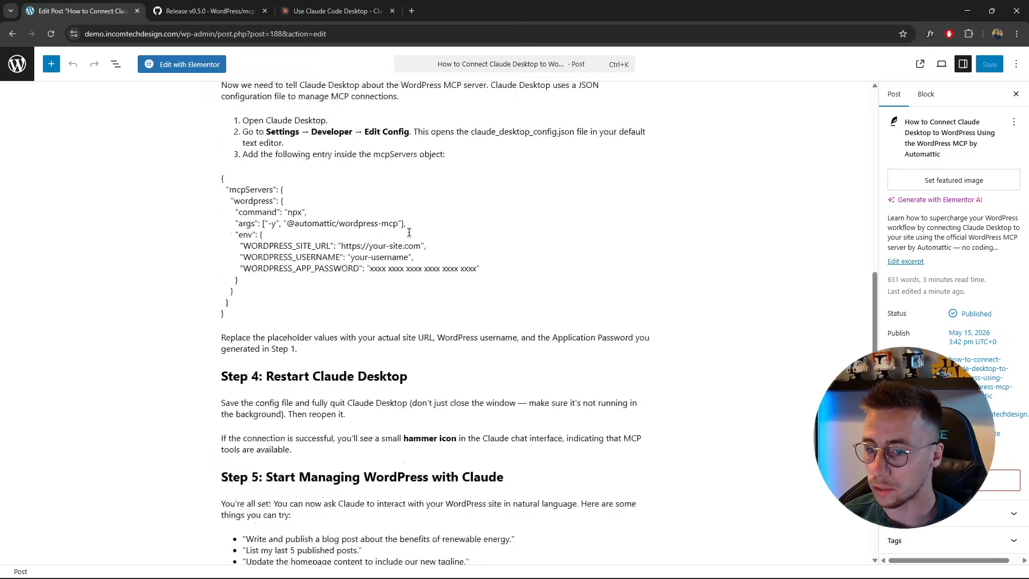
{"action": "left_click", "coordinate": [17, 63]}
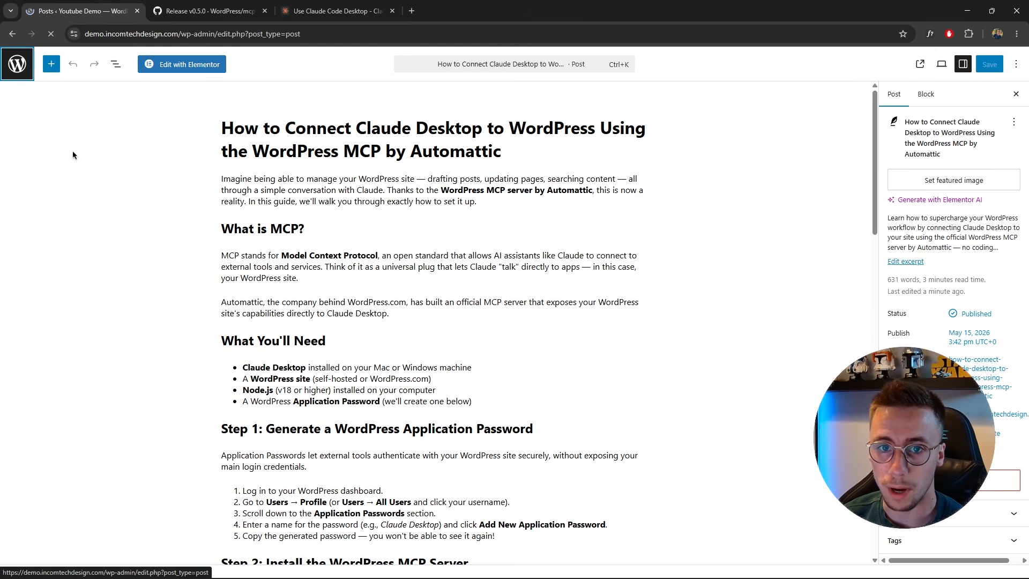
View the new post on the live site and examine its title, introduction, What is MCP and What You'll Need sections
{"action": "left_click", "coordinate": [205, 186]}
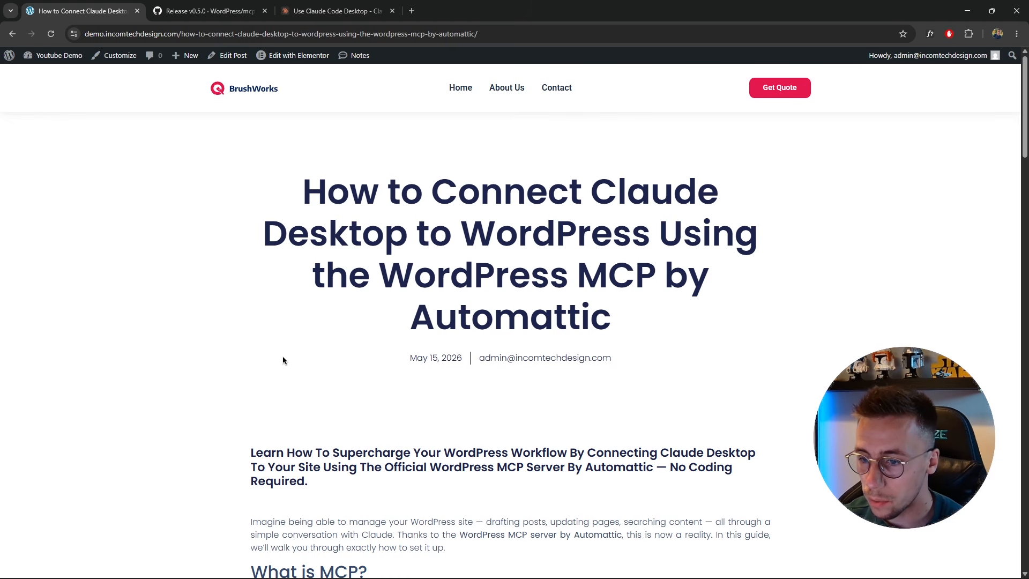
{"action": "left_click_drag", "start_coordinate": [298, 192], "coordinate": [627, 318]}
{"action": "left_click", "coordinate": [628, 318]}
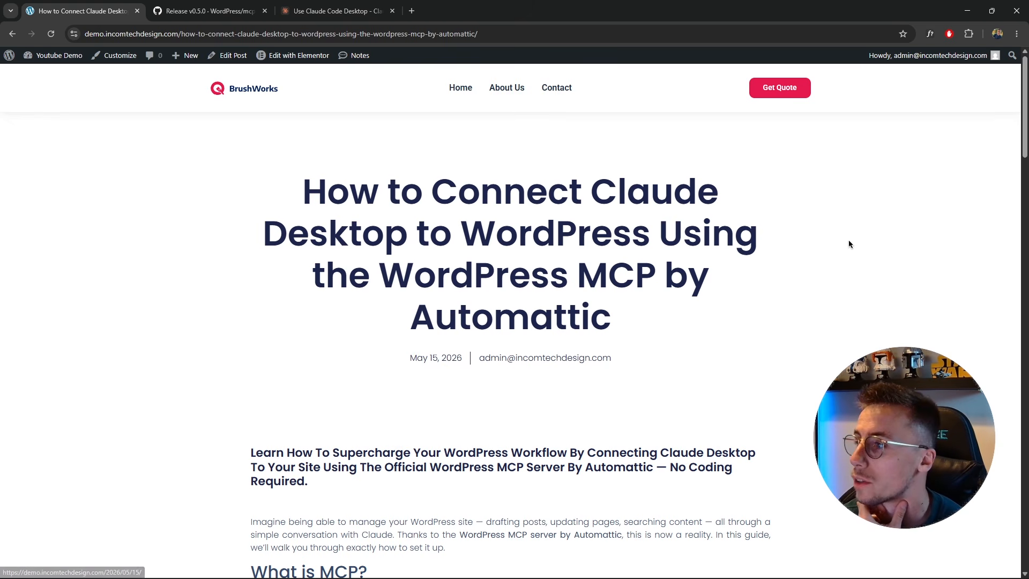
{"action": "scroll", "coordinate": [849, 243], "scroll_direction": "down", "scroll_amount": 2}
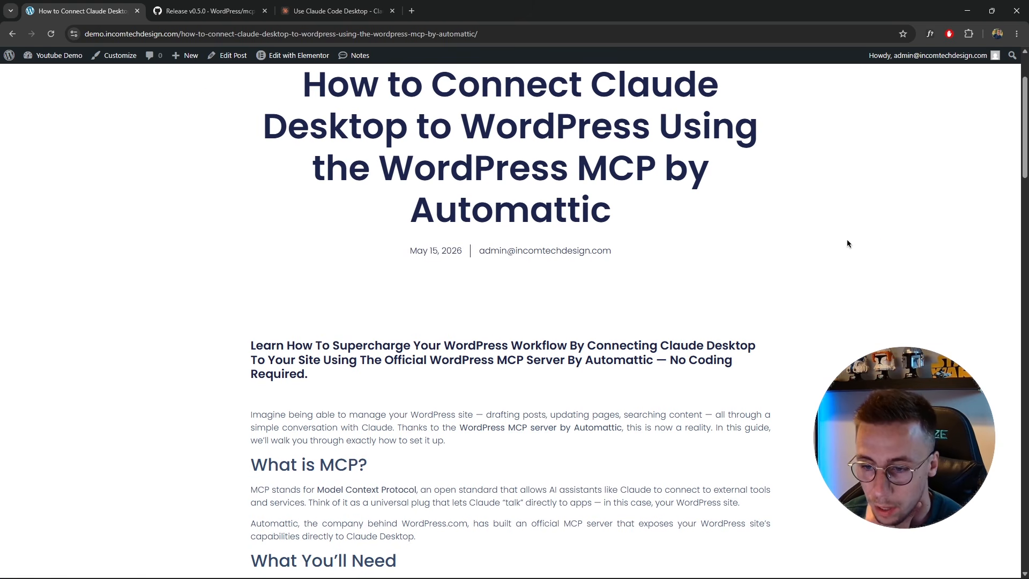
{"action": "scroll", "coordinate": [847, 241], "scroll_direction": "down", "scroll_amount": 1}
{"action": "scroll", "coordinate": [802, 246], "scroll_direction": "down", "scroll_amount": 1}
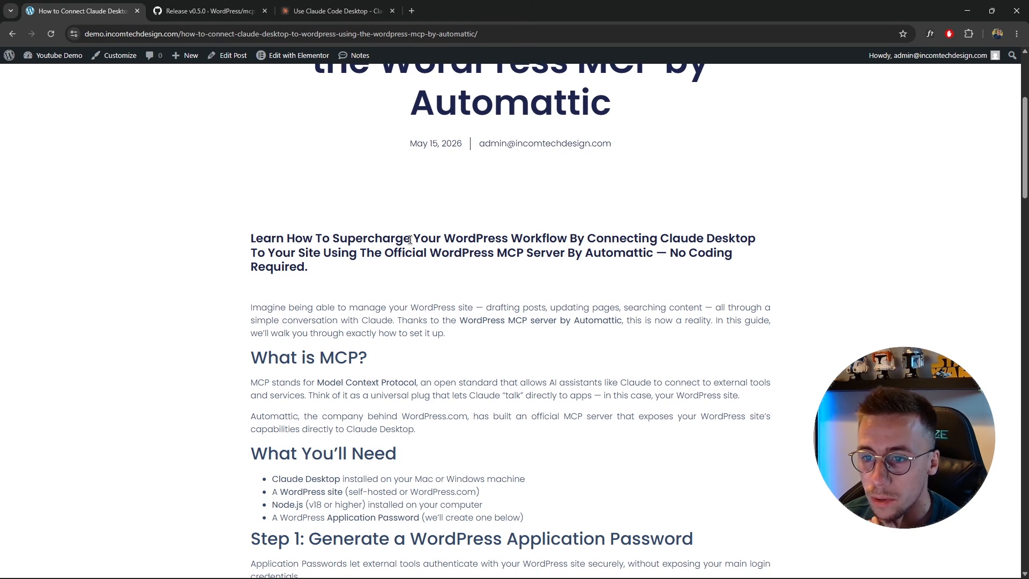
{"action": "left_click_drag", "start_coordinate": [285, 240], "coordinate": [736, 236]}
{"action": "left_click", "coordinate": [658, 258]}
{"action": "scroll", "coordinate": [609, 278], "scroll_direction": "down", "scroll_amount": 3}
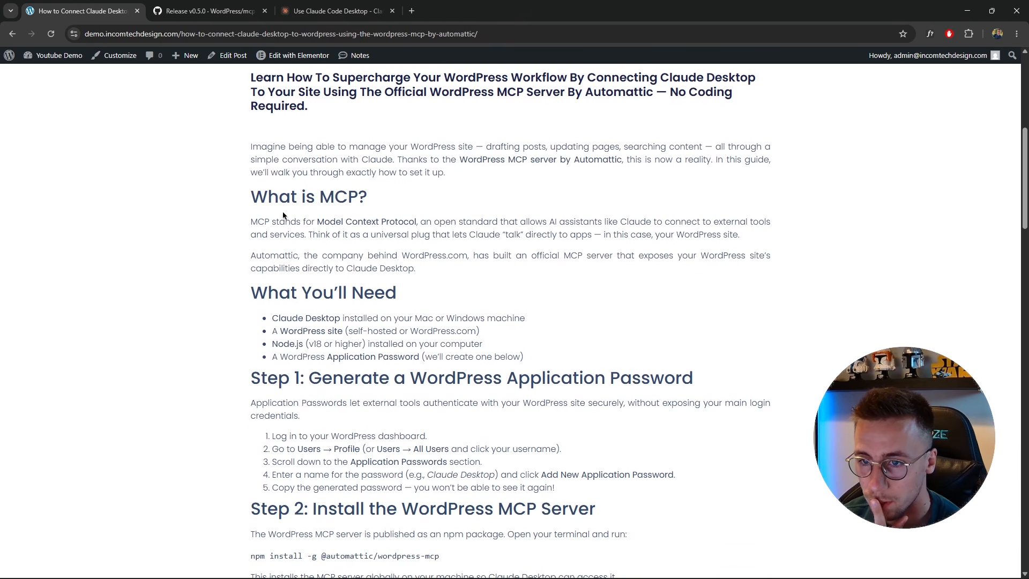
{"action": "left_click_drag", "start_coordinate": [245, 204], "coordinate": [397, 226]}
{"action": "left_click_drag", "start_coordinate": [252, 292], "coordinate": [407, 292]}
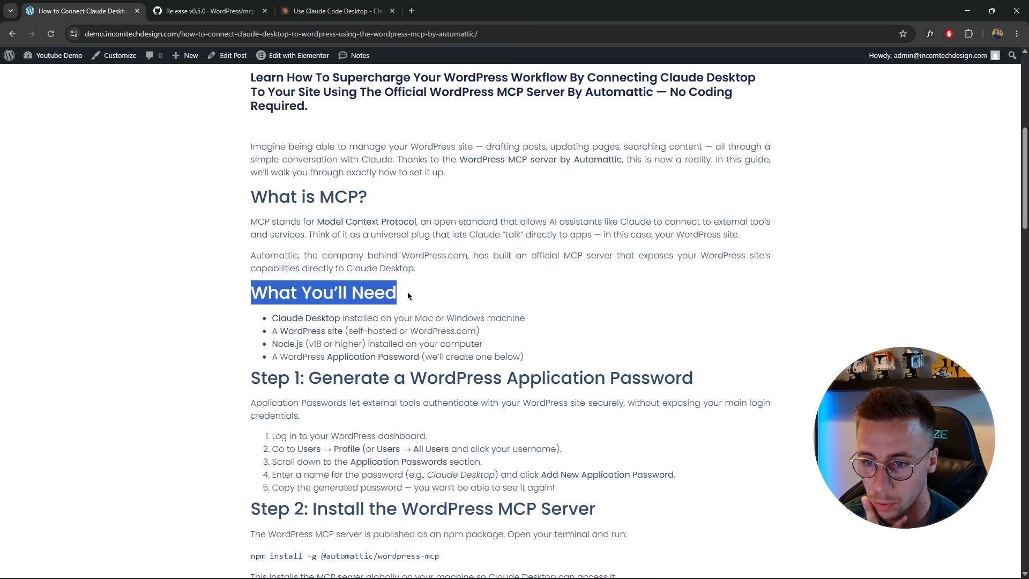
Examine Steps 1 to 3 of the published guide: the application password, MCP server installation and Claude Desktop JSON configuration
{"action": "scroll", "coordinate": [399, 292], "scroll_direction": "down", "scroll_amount": 2}
{"action": "scroll", "coordinate": [278, 257], "scroll_direction": "down", "scroll_amount": 2}
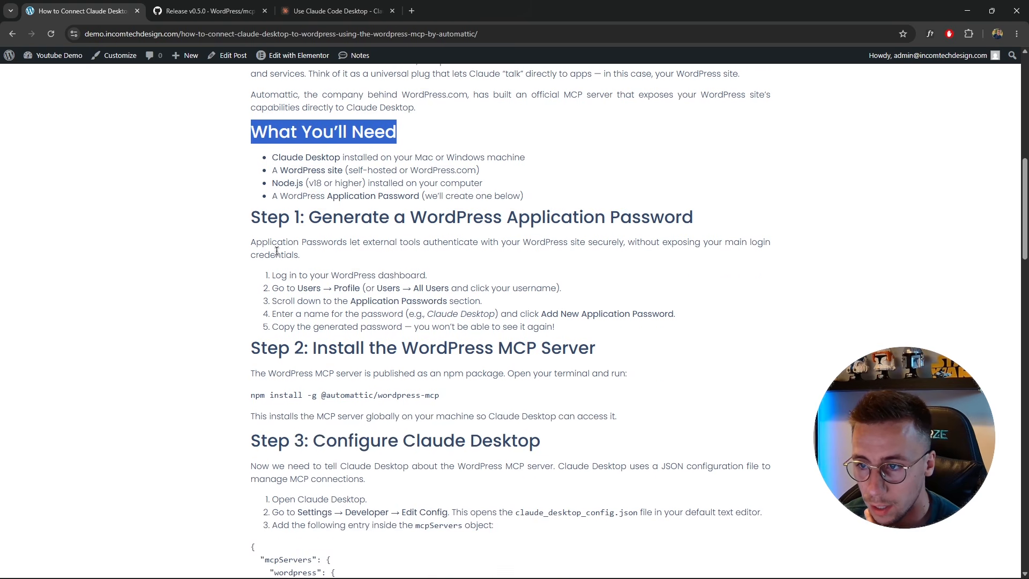
{"action": "left_click_drag", "start_coordinate": [250, 221], "coordinate": [594, 275]}
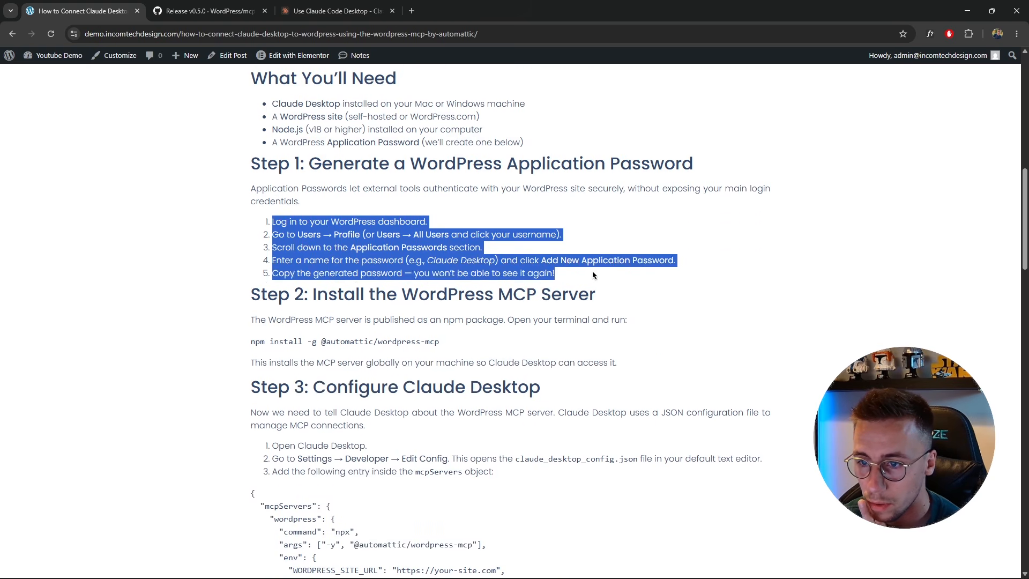
{"action": "left_click", "coordinate": [593, 275]}
{"action": "scroll", "coordinate": [557, 275], "scroll_direction": "down", "scroll_amount": 2}
{"action": "left_click_drag", "start_coordinate": [327, 188], "coordinate": [577, 188]}
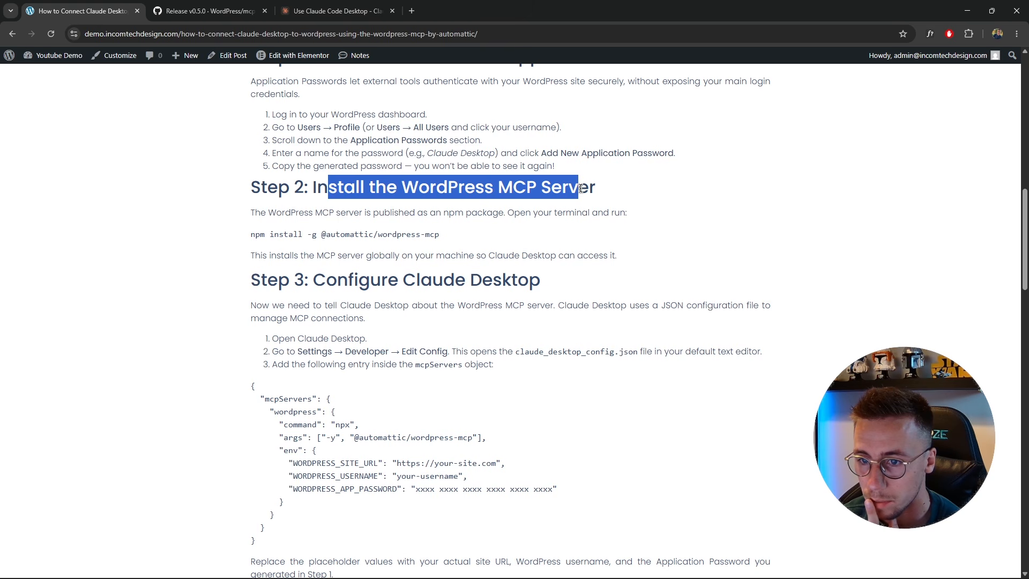
{"action": "scroll", "coordinate": [517, 244], "scroll_direction": "down", "scroll_amount": 2}
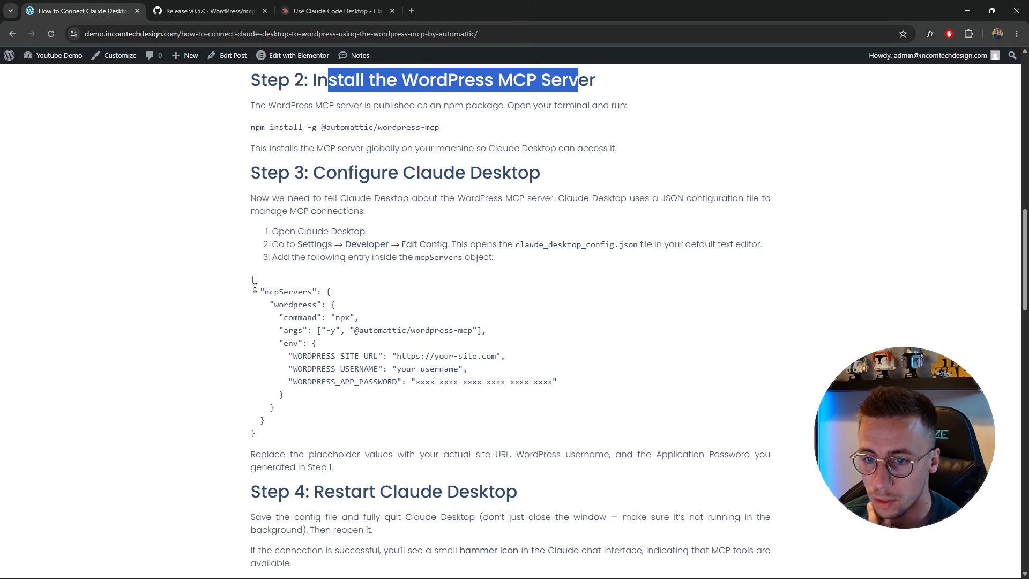
{"action": "left_click_drag", "start_coordinate": [256, 292], "coordinate": [365, 320]}
{"action": "left_click", "coordinate": [372, 313]}
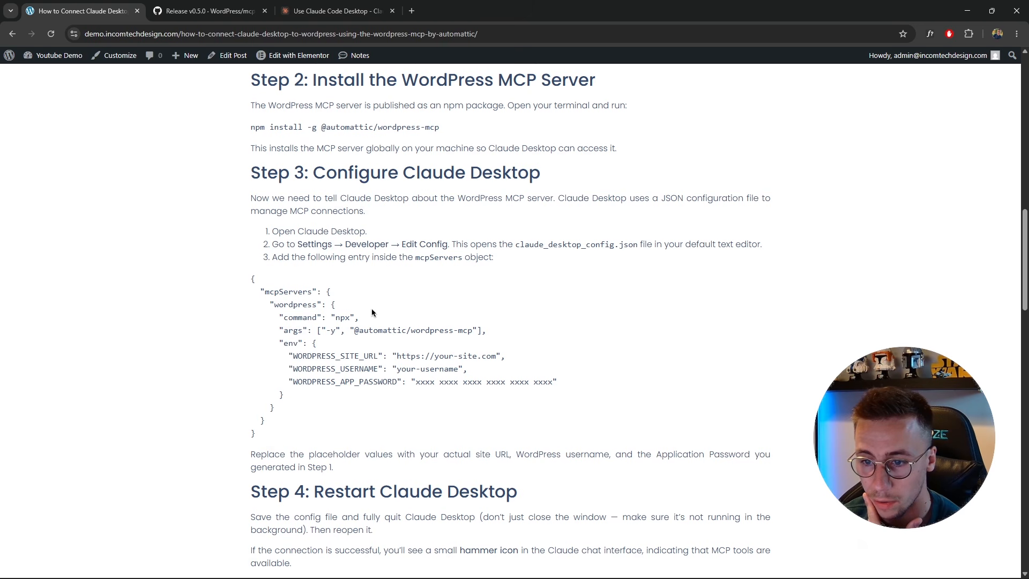
{"action": "left_click_drag", "start_coordinate": [296, 380], "coordinate": [494, 395]}
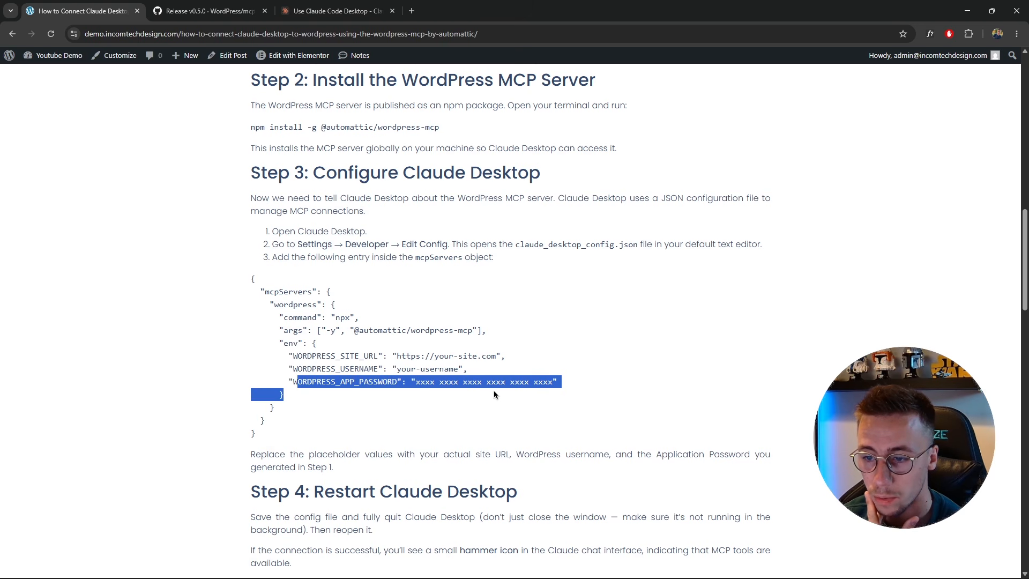
{"action": "left_click", "coordinate": [494, 395]}
Examine Steps 4 and 5, the troubleshooting tips and the closing section of the published guide
{"action": "scroll", "coordinate": [494, 394], "scroll_direction": "down", "scroll_amount": 5}
{"action": "left_click_drag", "start_coordinate": [310, 223], "coordinate": [508, 222]}
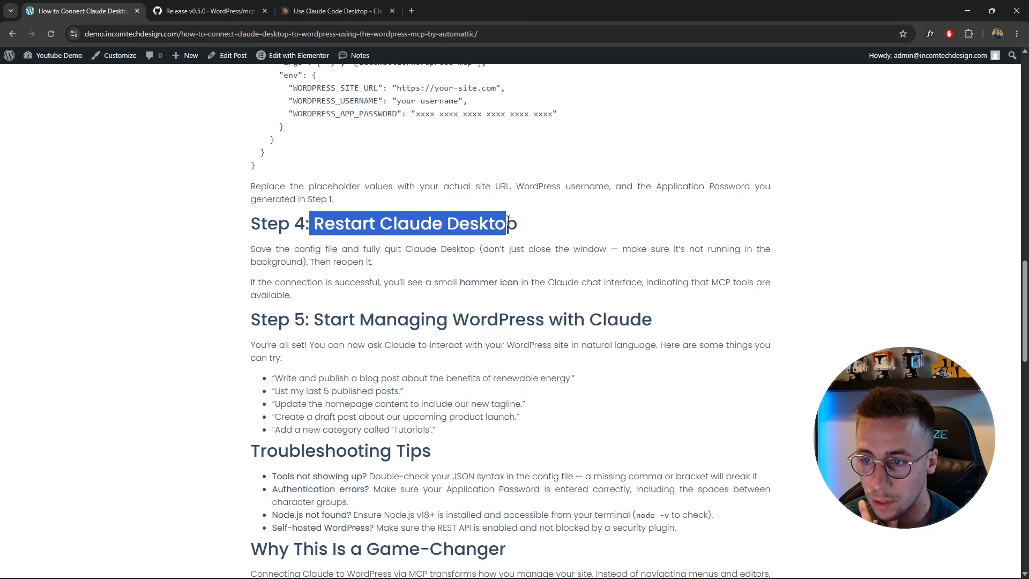
{"action": "left_click", "coordinate": [508, 221]}
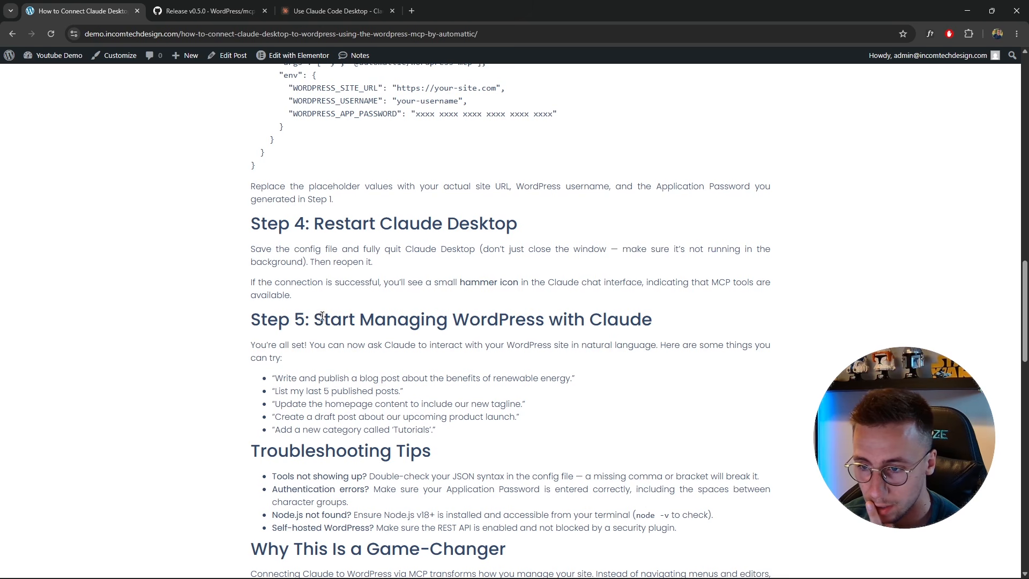
{"action": "left_click_drag", "start_coordinate": [322, 315], "coordinate": [652, 320]}
{"action": "left_click", "coordinate": [598, 322]}
{"action": "scroll", "coordinate": [485, 327], "scroll_direction": "down", "scroll_amount": 5}
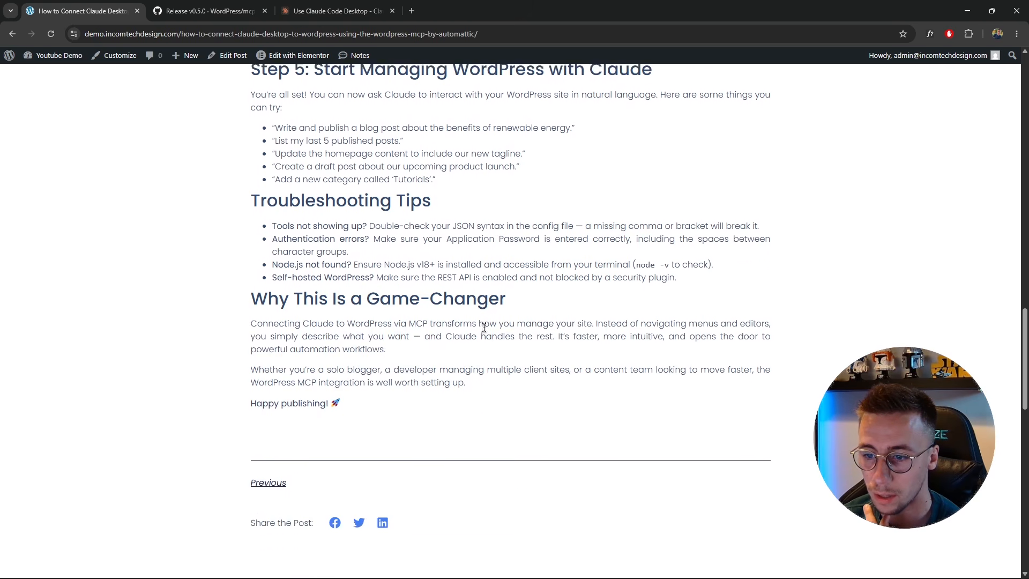
{"action": "scroll", "coordinate": [484, 327], "scroll_direction": "down", "scroll_amount": 3}
{"action": "scroll", "coordinate": [354, 251], "scroll_direction": "up", "scroll_amount": 15}
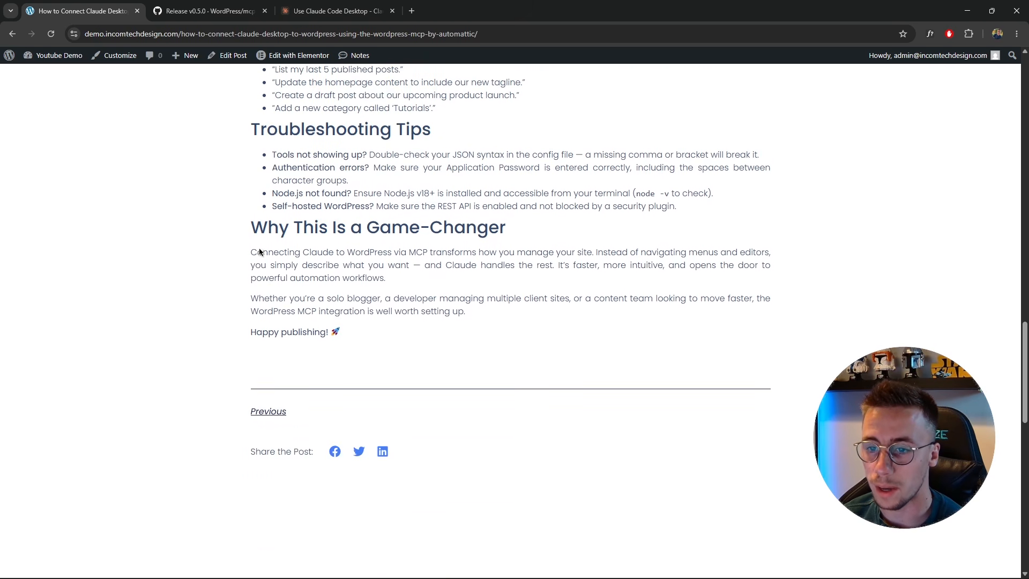
{"action": "scroll", "coordinate": [409, 319], "scroll_direction": "up", "scroll_amount": 15}
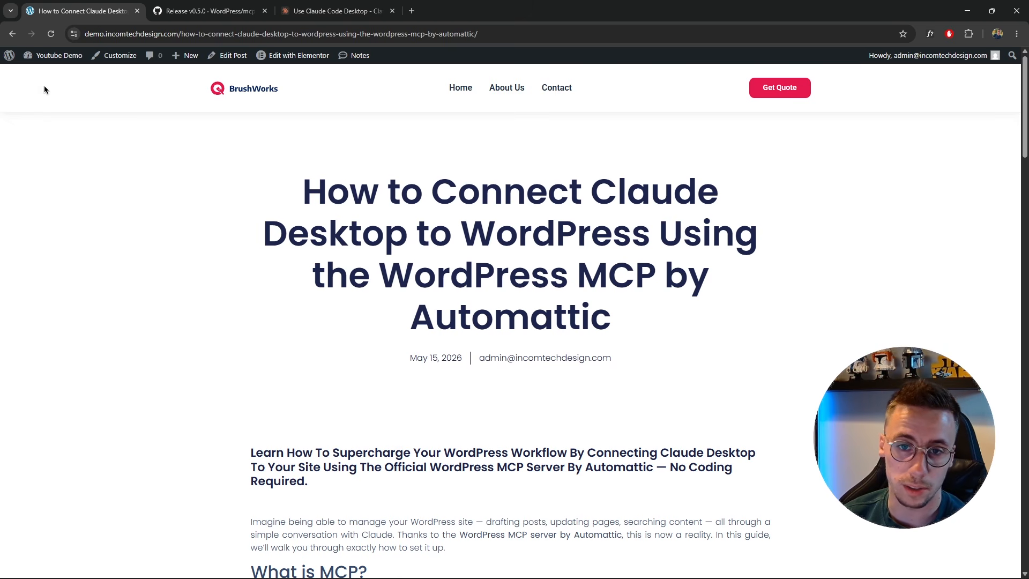
{"action": "mouse_move", "coordinate": [45, 64]}
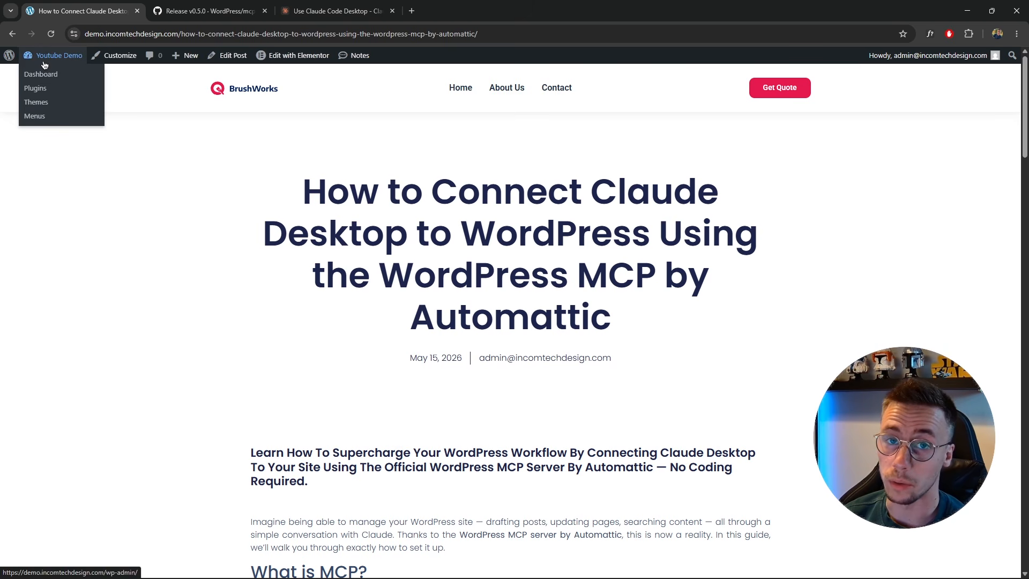